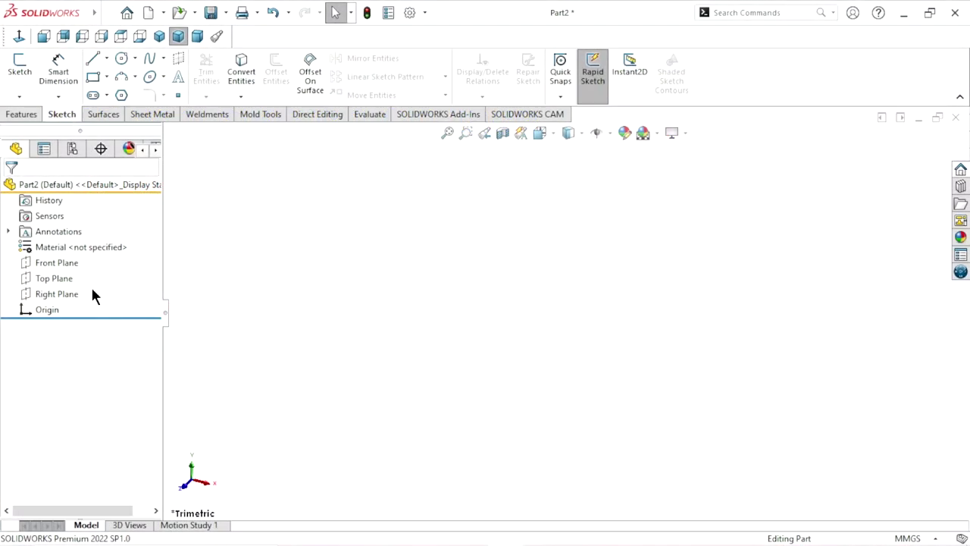
# Step: Start a sketch on the Front Plane and draw a circle centred on the origin
pyautogui.click(66, 262)
pyautogui.click(74, 238)
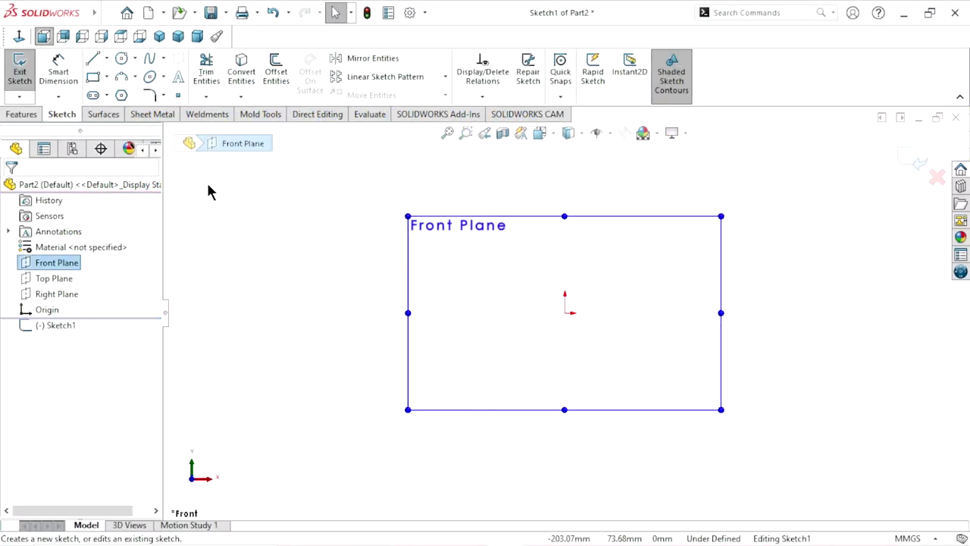
pyautogui.click(123, 61)
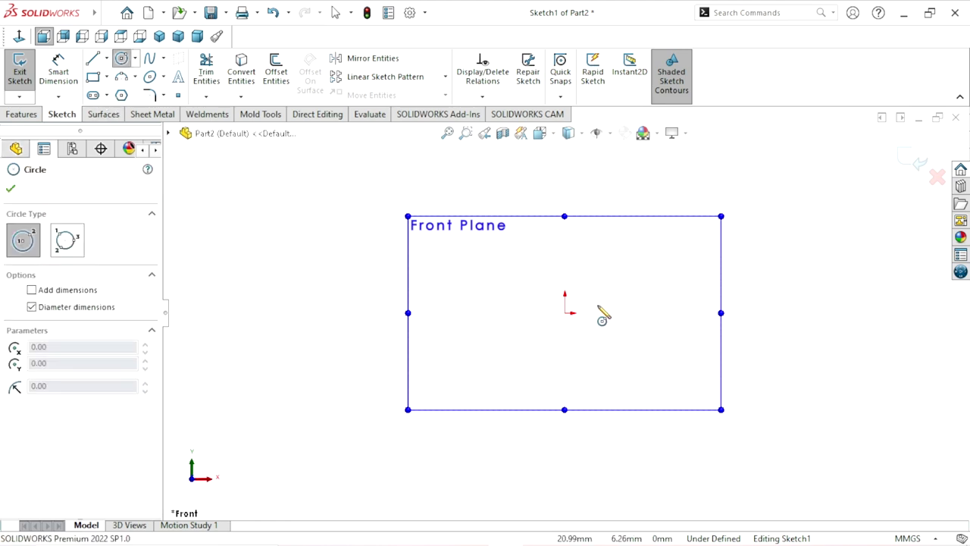
pyautogui.click(564, 312)
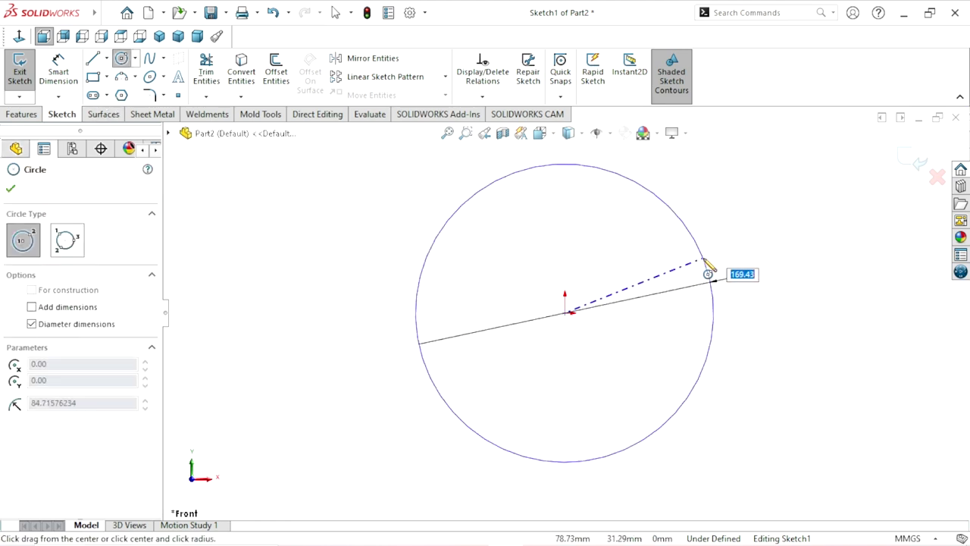
pyautogui.click(691, 271)
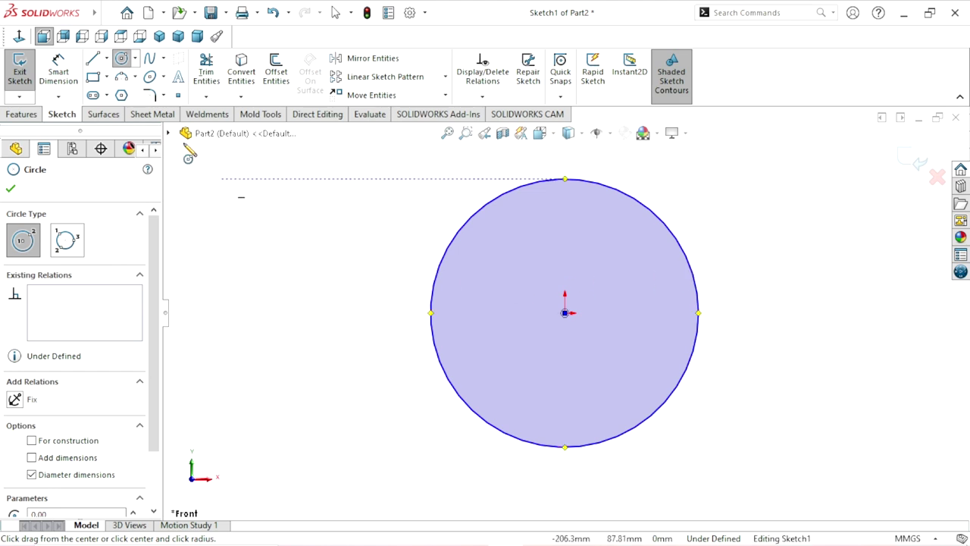
# Step: Dimension the circle's diameter to 82.50 mm
pyautogui.click(59, 72)
pyautogui.click(698, 311)
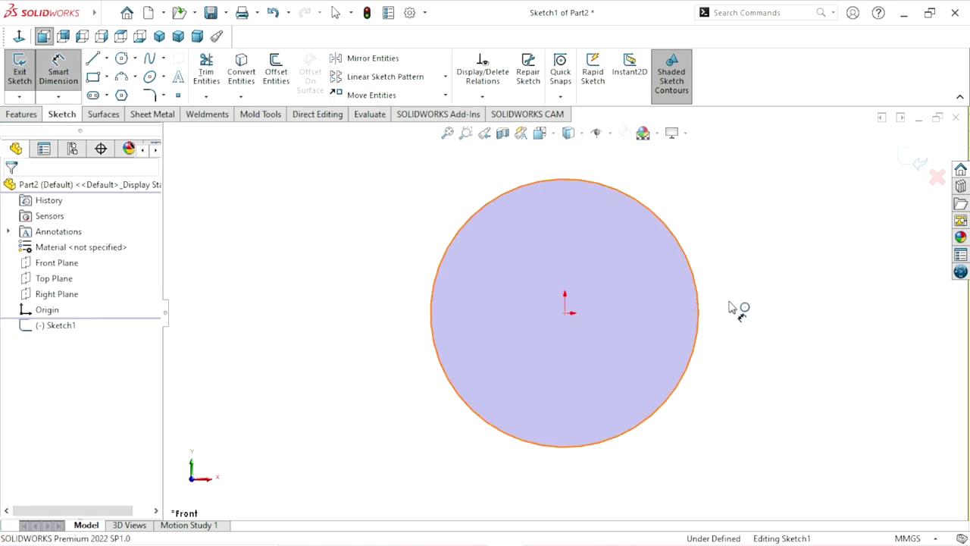
pyautogui.click(764, 311)
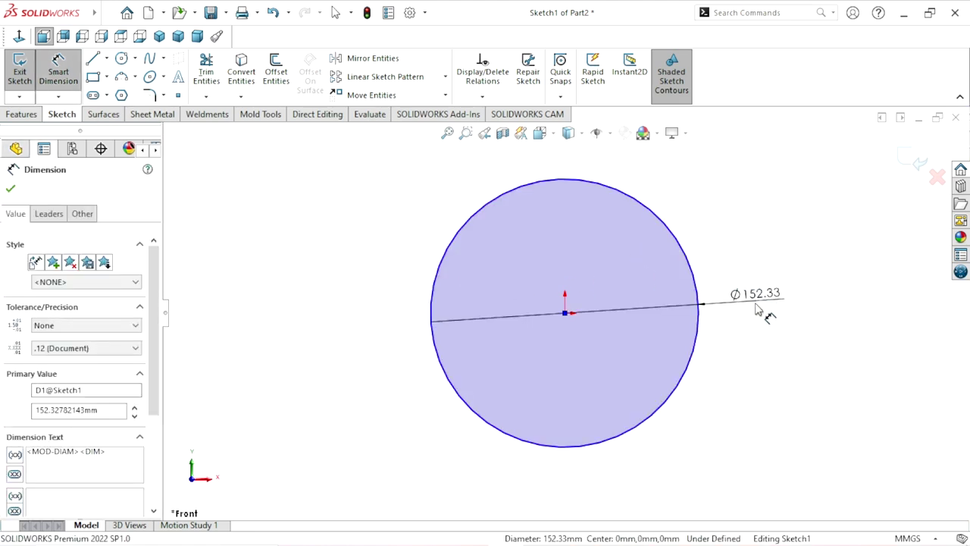
pyautogui.write('82.50')
pyautogui.click(695, 282)
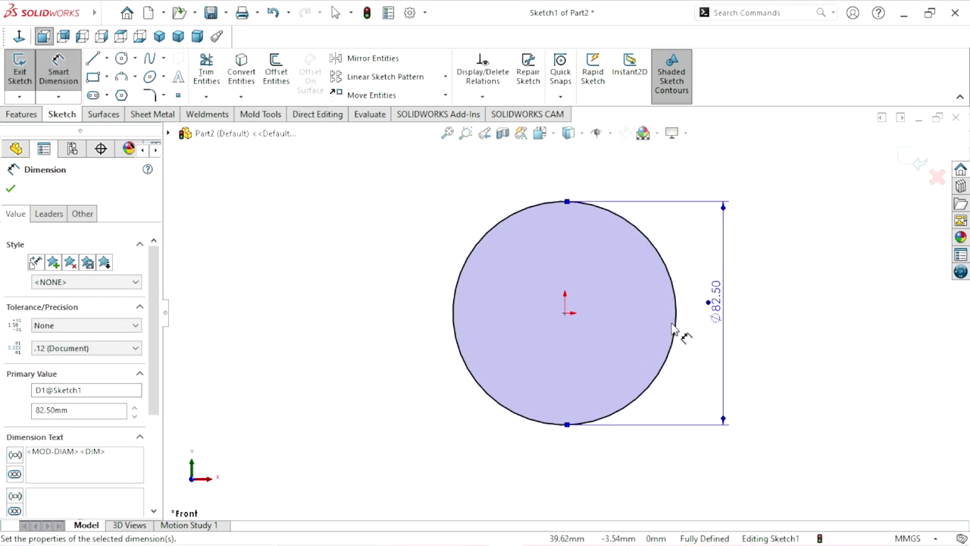
pyautogui.scroll(-2, 675, 332)
pyautogui.scroll(2, 592, 334)
pyautogui.scroll(1, 554, 315)
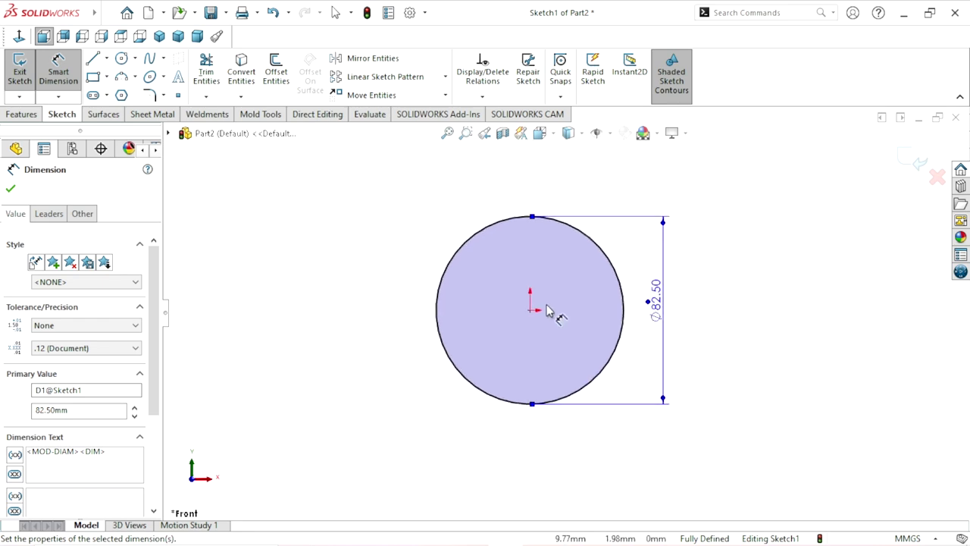
pyautogui.click(10, 190)
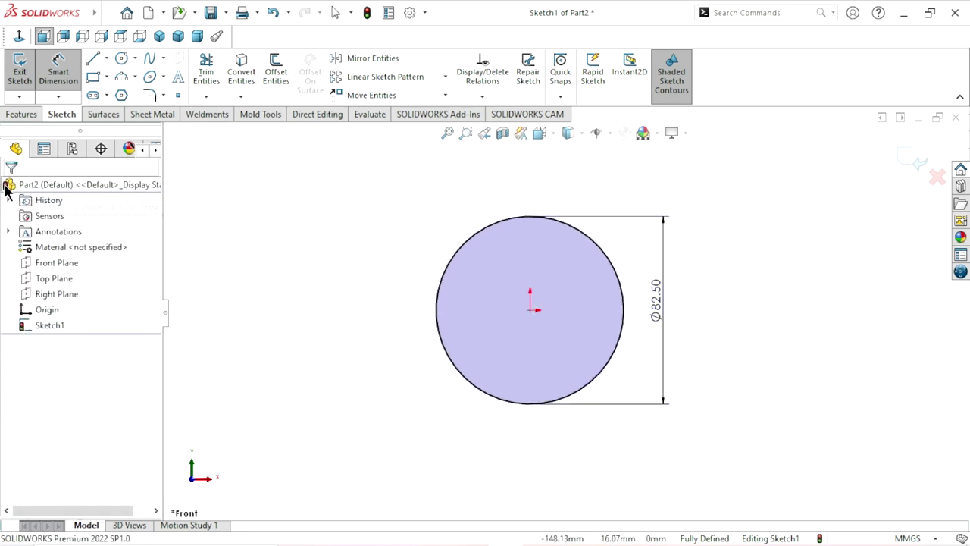
# Step: Extrude the circle 30 mm mid-plane into a solid cylinder
pyautogui.click(11, 118)
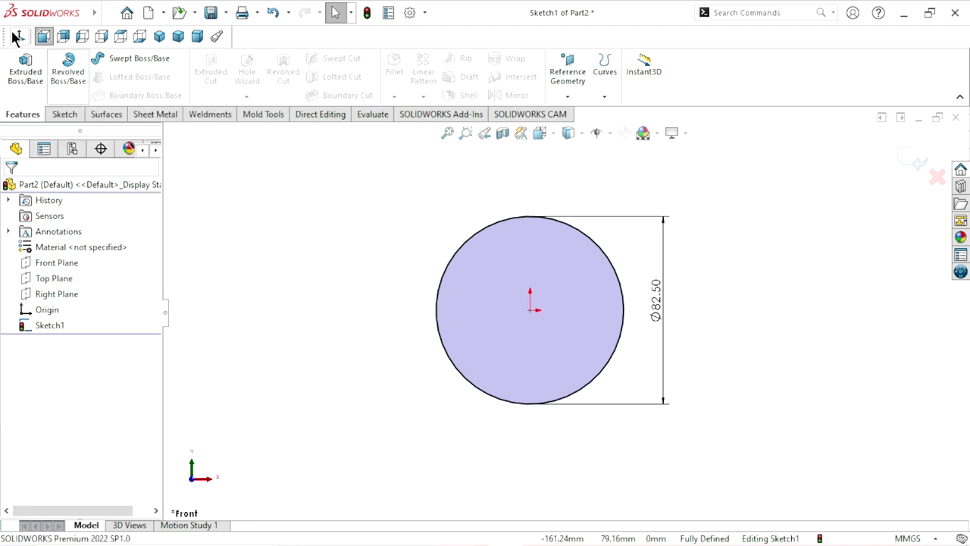
pyautogui.click(25, 72)
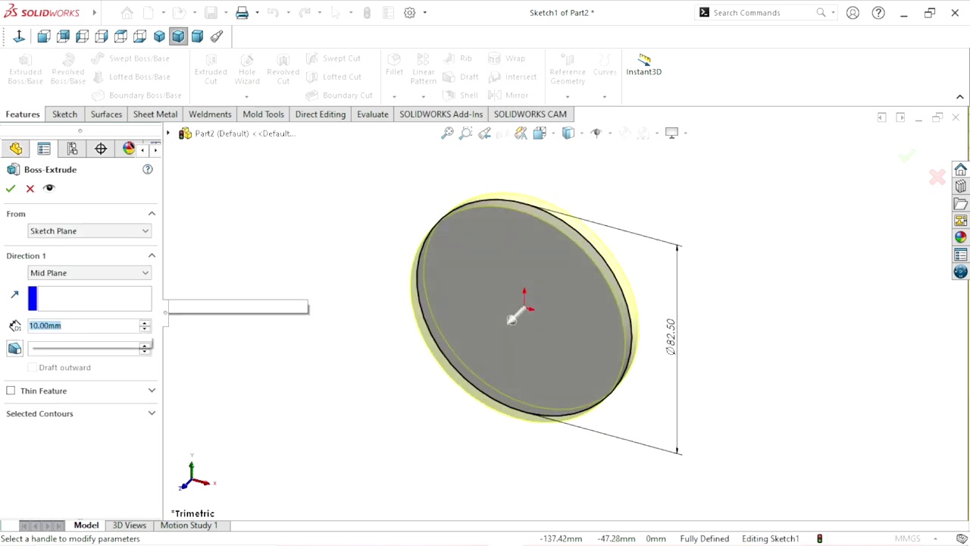
pyautogui.write('30')
pyautogui.press('Return')
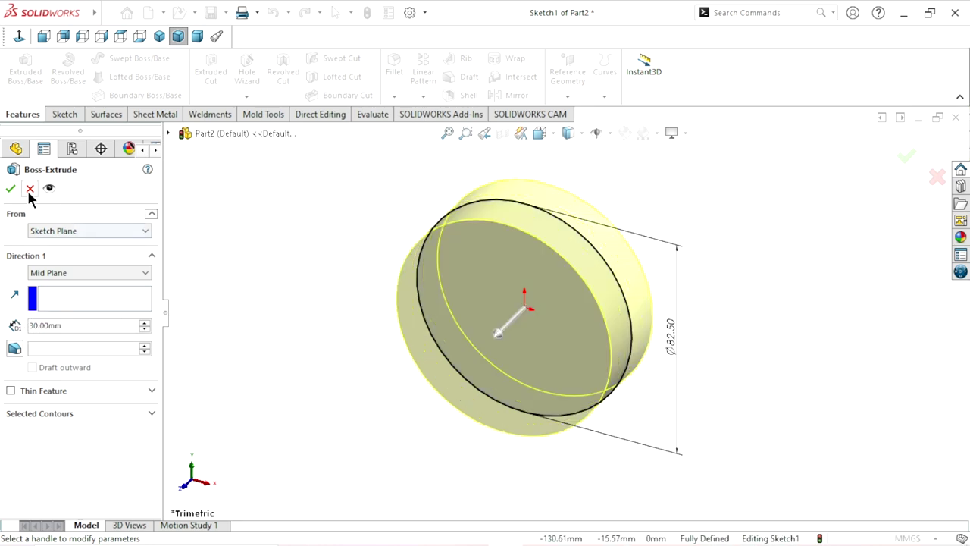
pyautogui.click(10, 188)
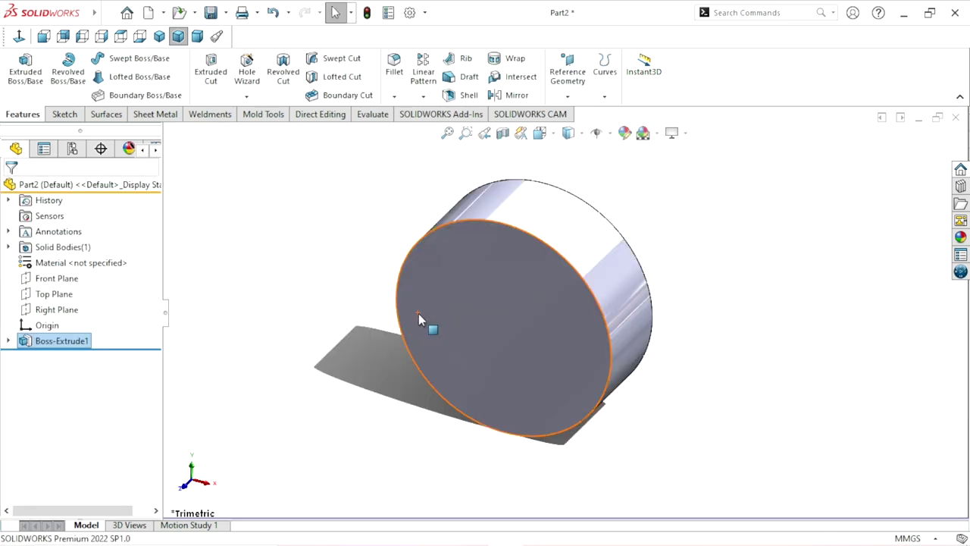
# Step: Start a second sketch on the Front Plane
pyautogui.scroll(2, 550, 326)
pyautogui.scroll(-1, 576, 311)
pyautogui.click(702, 323)
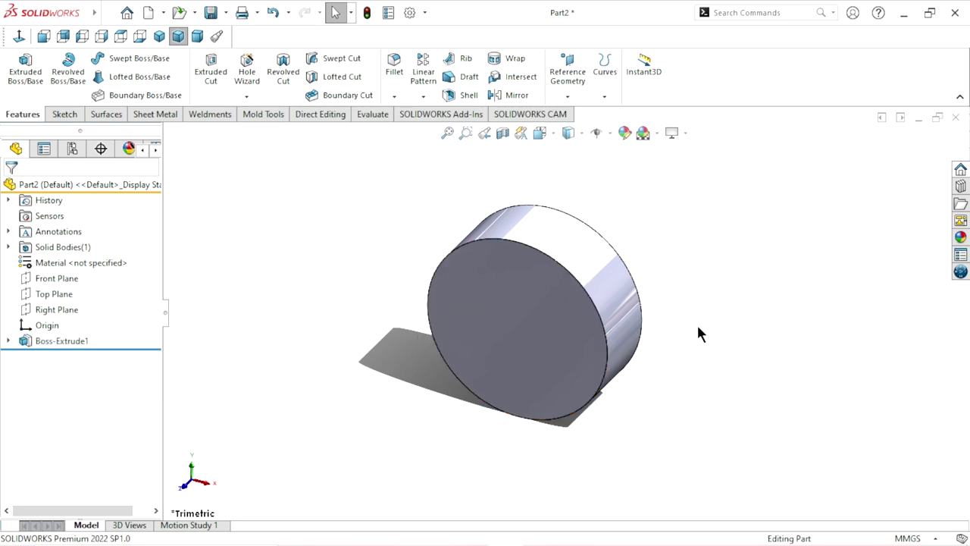
pyautogui.scroll(1, 682, 303)
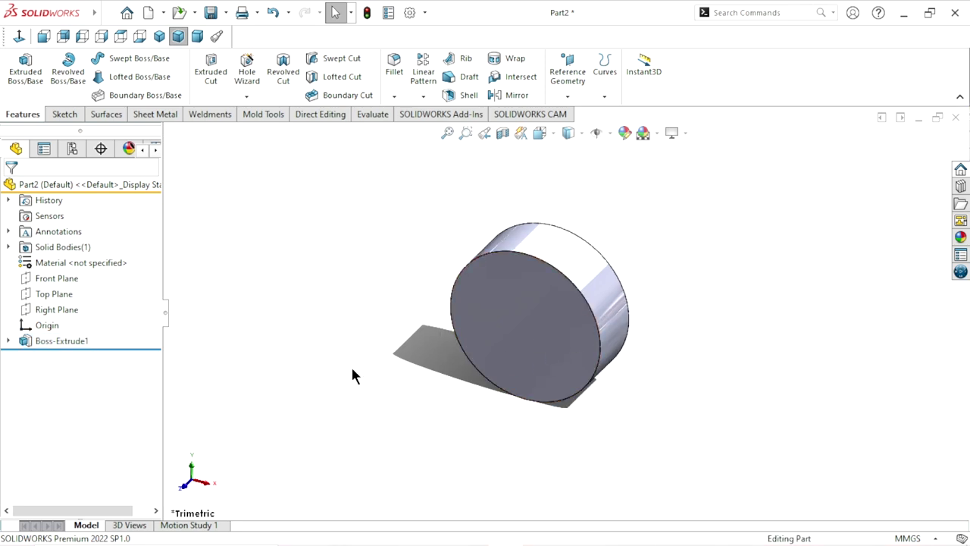
pyautogui.click(63, 279)
pyautogui.click(72, 256)
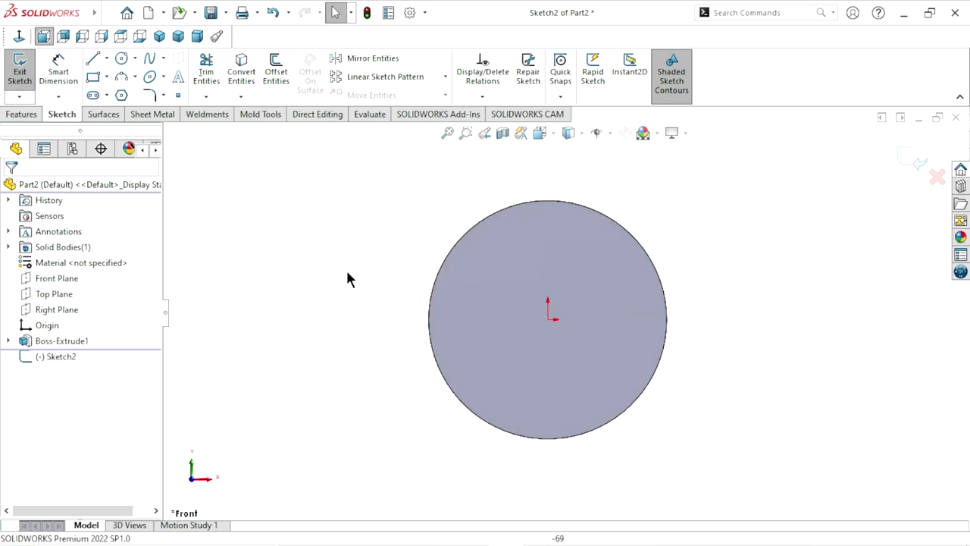
# Step: Draw two concentric circles centred on the origin
pyautogui.click(122, 58)
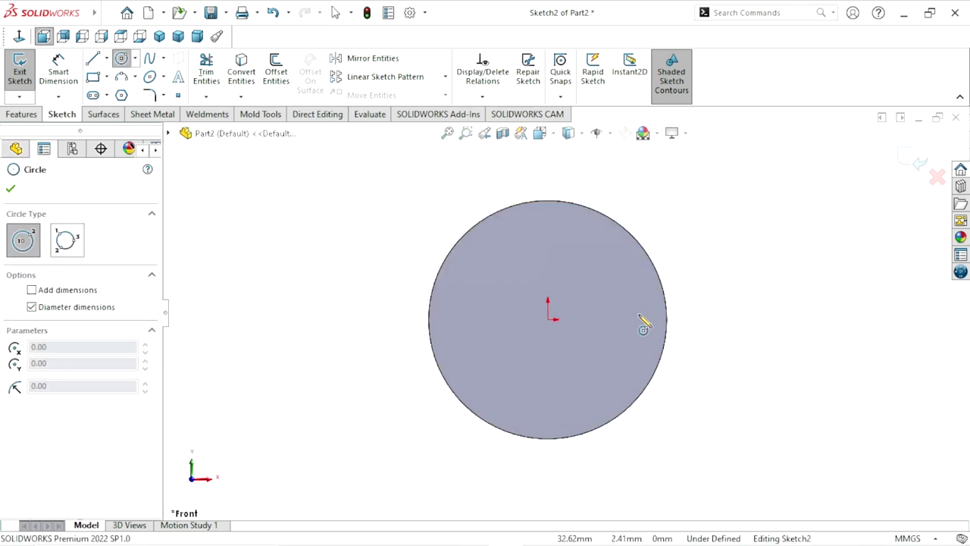
pyautogui.click(549, 319)
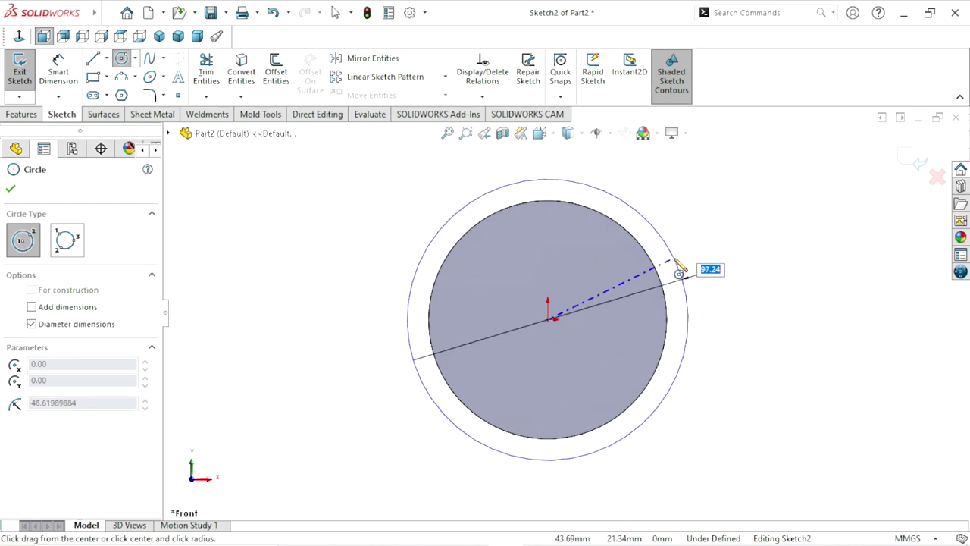
pyautogui.click(670, 274)
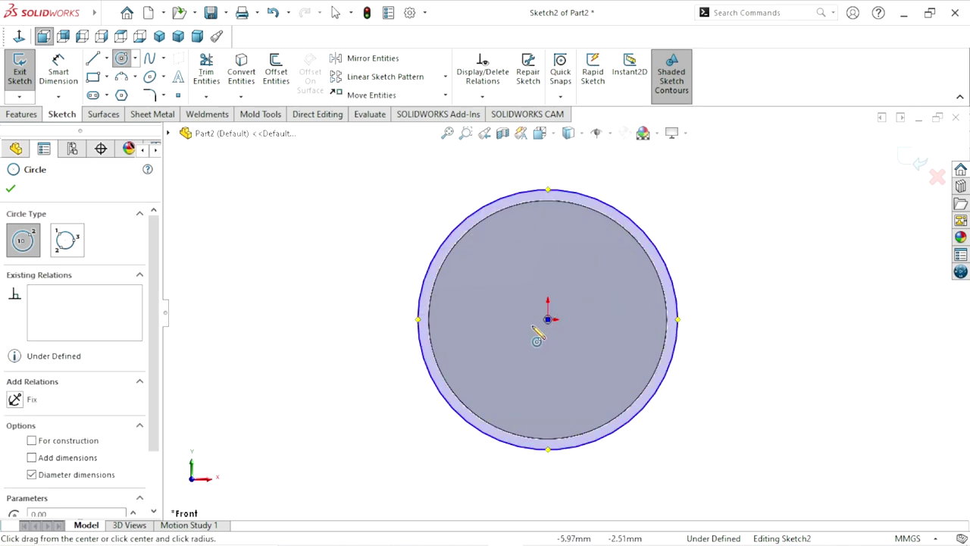
pyautogui.click(548, 319)
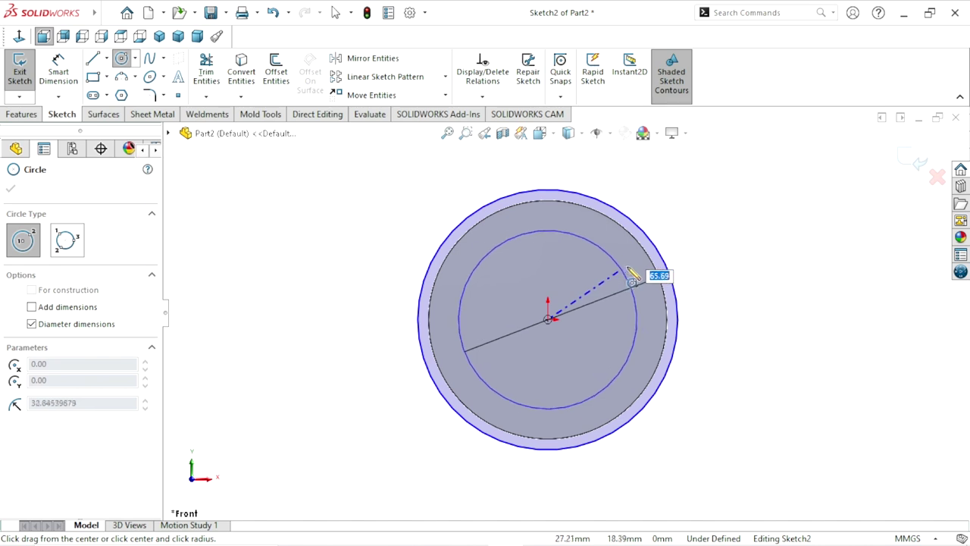
pyautogui.click(641, 266)
pyautogui.rightClick(732, 255)
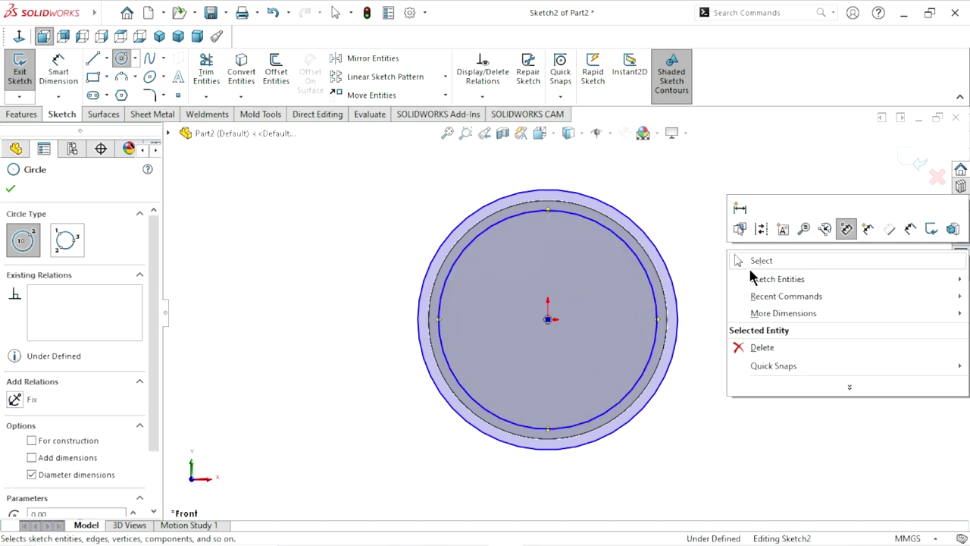
pyautogui.click(748, 265)
pyautogui.scroll(2, 674, 326)
pyautogui.scroll(-3, 569, 311)
pyautogui.scroll(2, 569, 303)
# Step: Dimension the inner circle Ø68.50 and the outer circle Ø85.00, placing both dimensions neatly
pyautogui.click(60, 69)
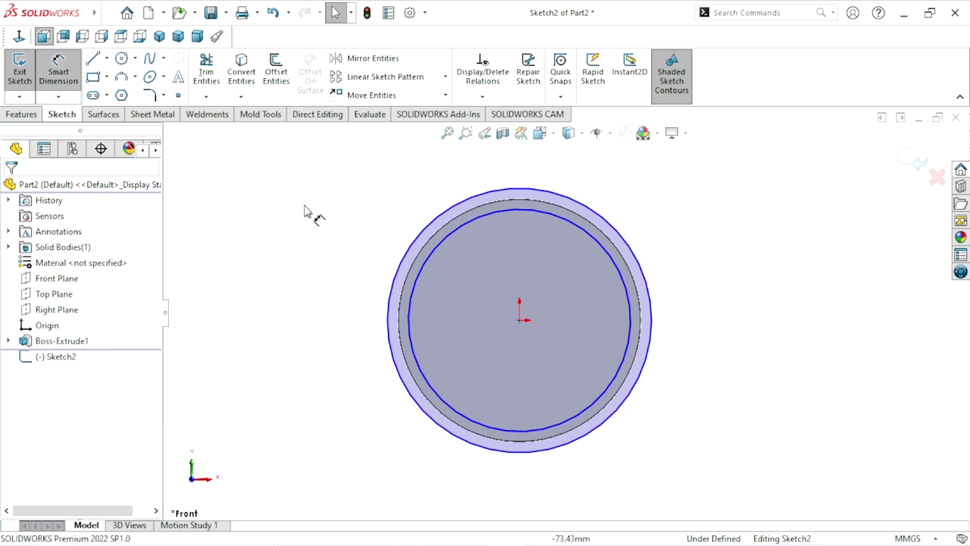
pyautogui.click(631, 325)
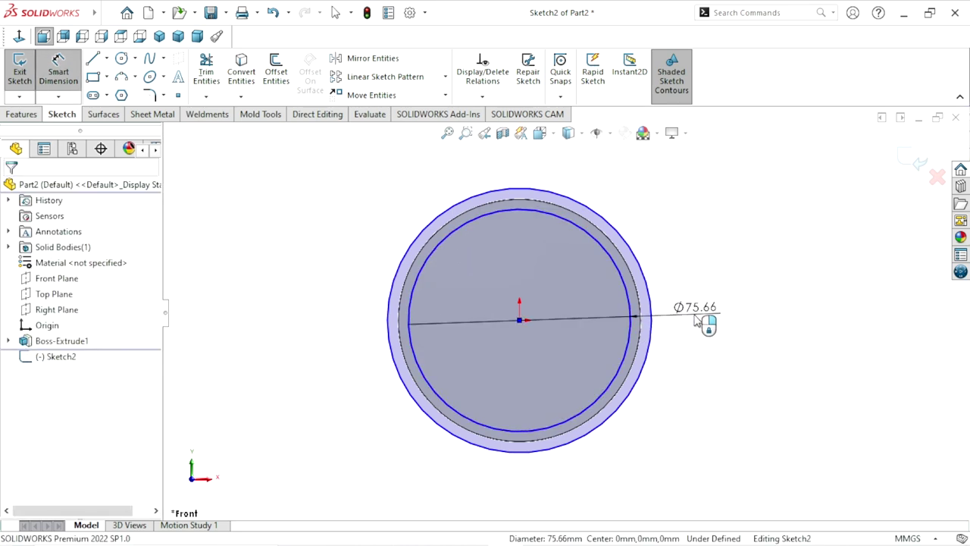
pyautogui.click(694, 321)
pyautogui.write('68.50')
pyautogui.click(634, 295)
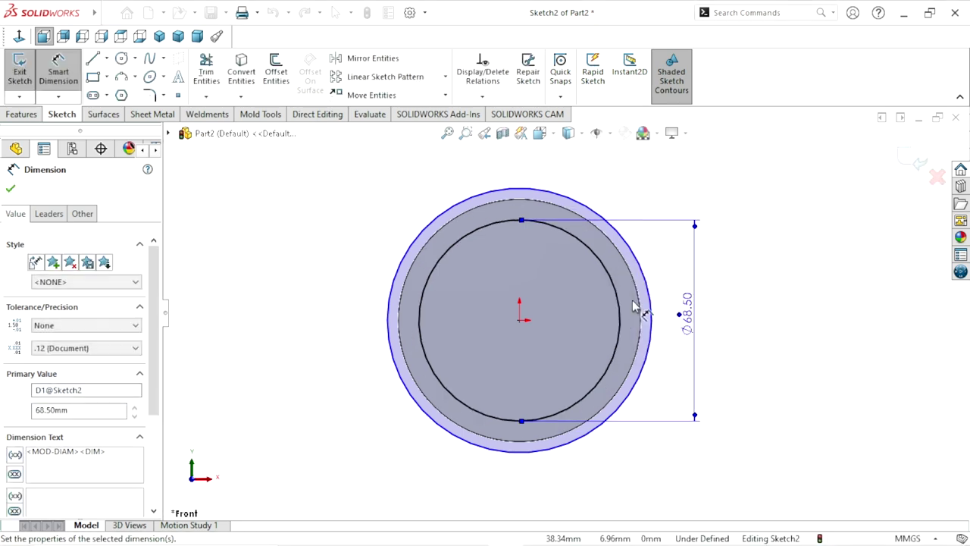
pyautogui.click(716, 328)
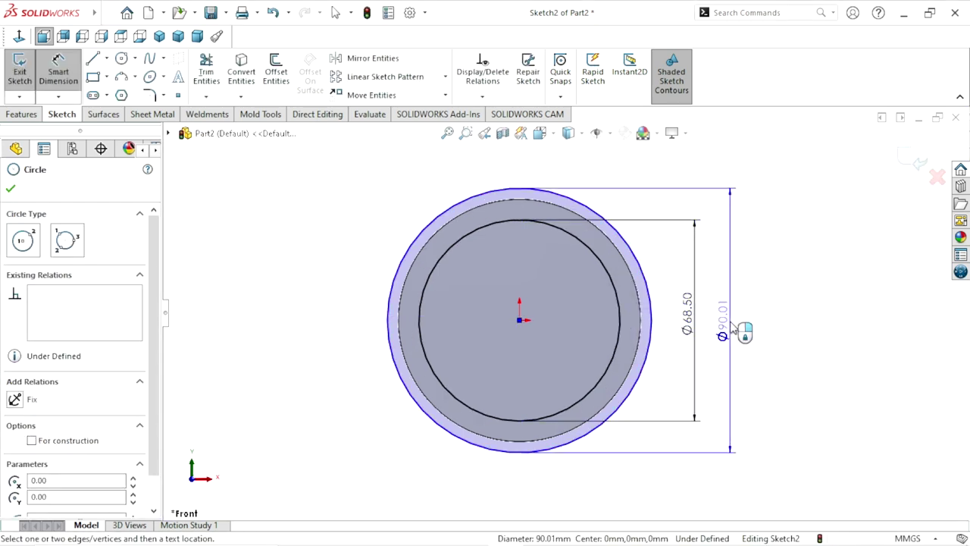
pyautogui.click(732, 324)
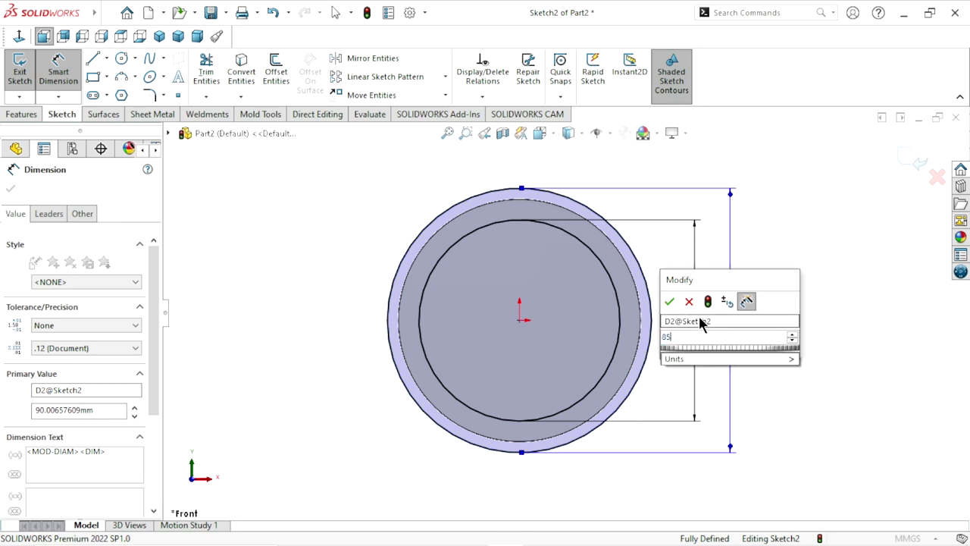
pyautogui.click(673, 303)
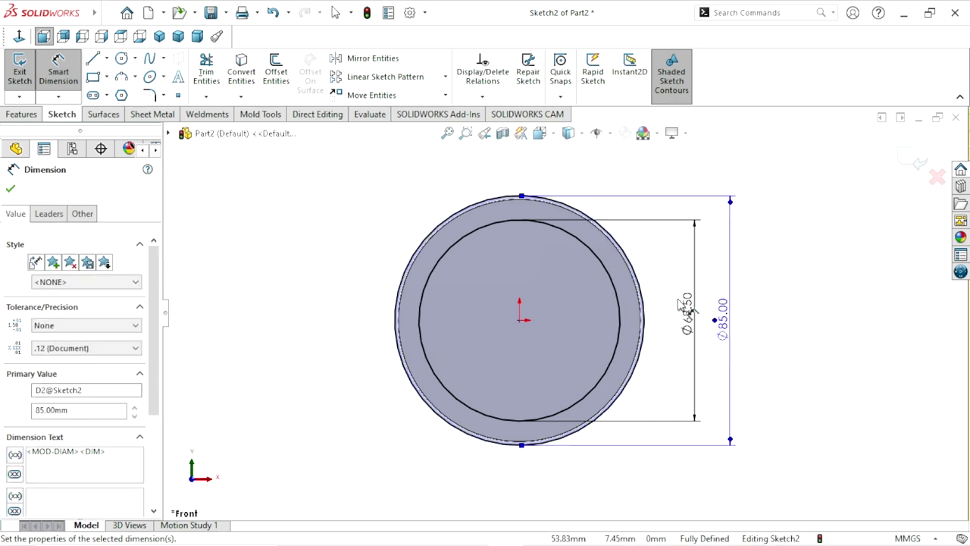
pyautogui.scroll(-1, 493, 345)
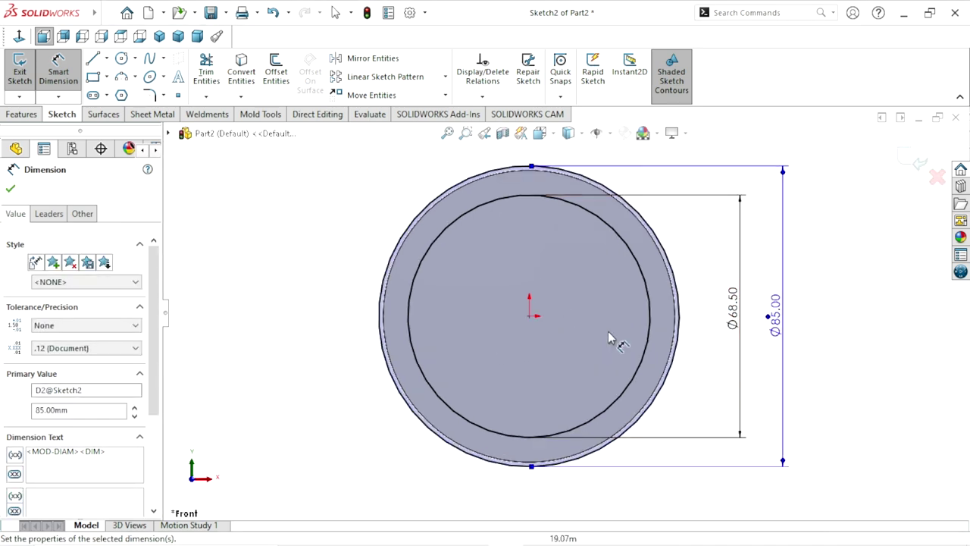
pyautogui.moveTo(741, 323); pyautogui.dragTo(716, 334)
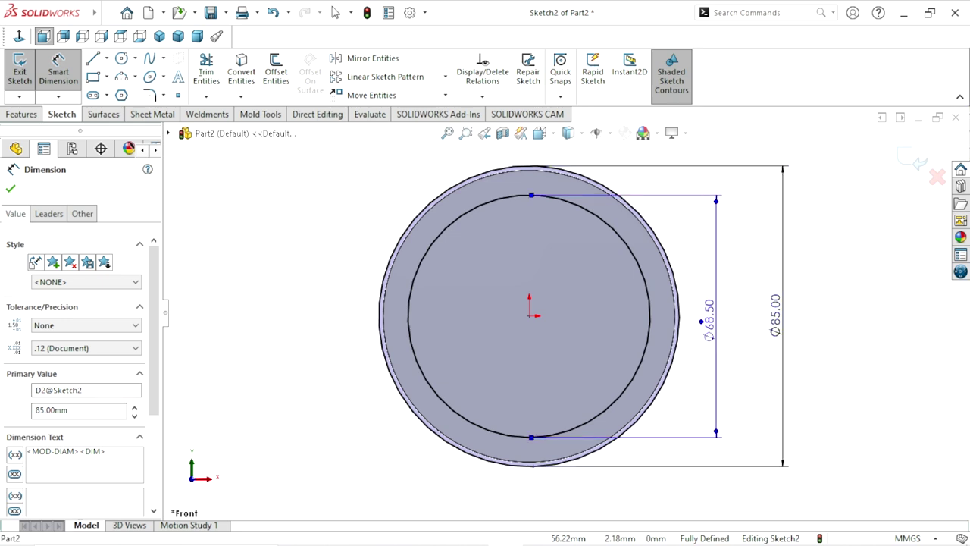
pyautogui.moveTo(781, 322); pyautogui.dragTo(753, 331)
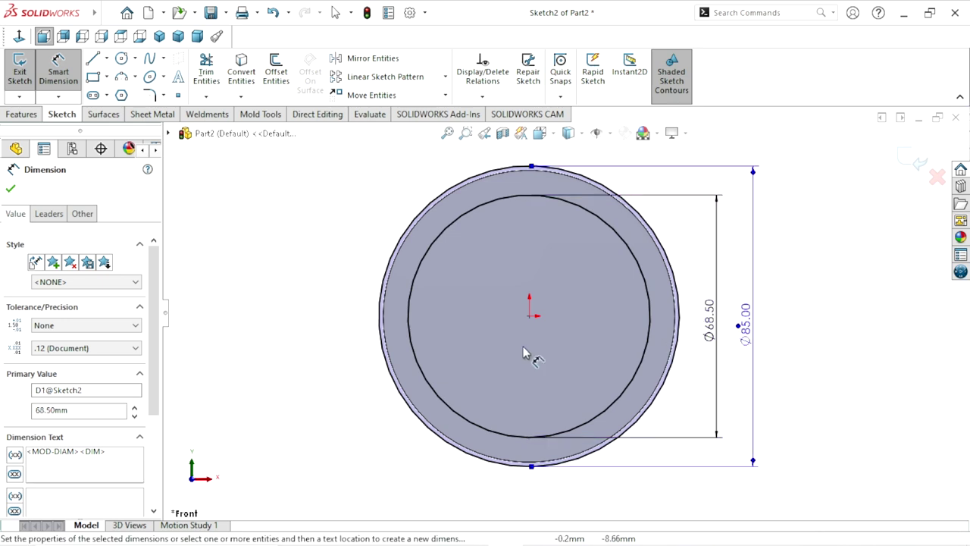
pyautogui.scroll(1, 523, 303)
pyautogui.scroll(-1, 510, 292)
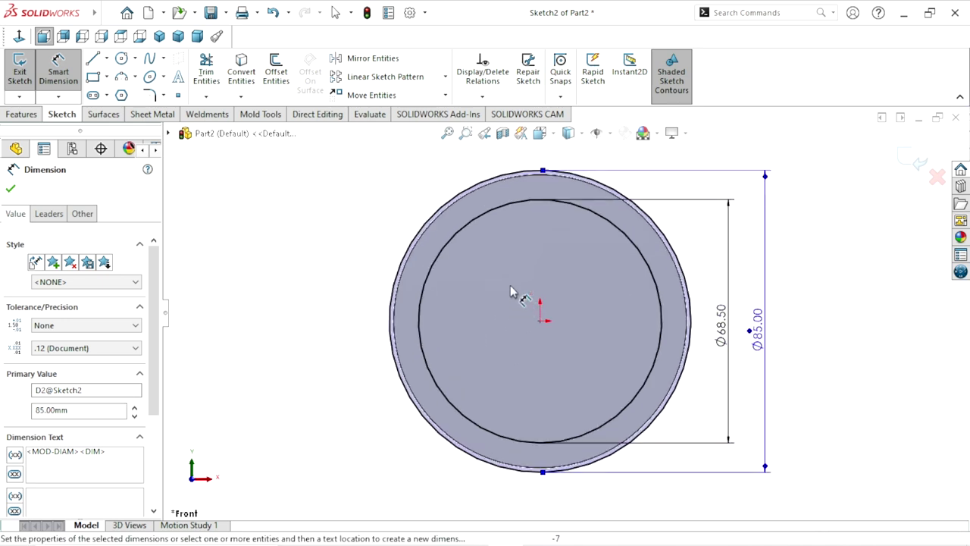
# Step: Draw a vertical centerline from the origin to the outer circle's top
pyautogui.click(106, 59)
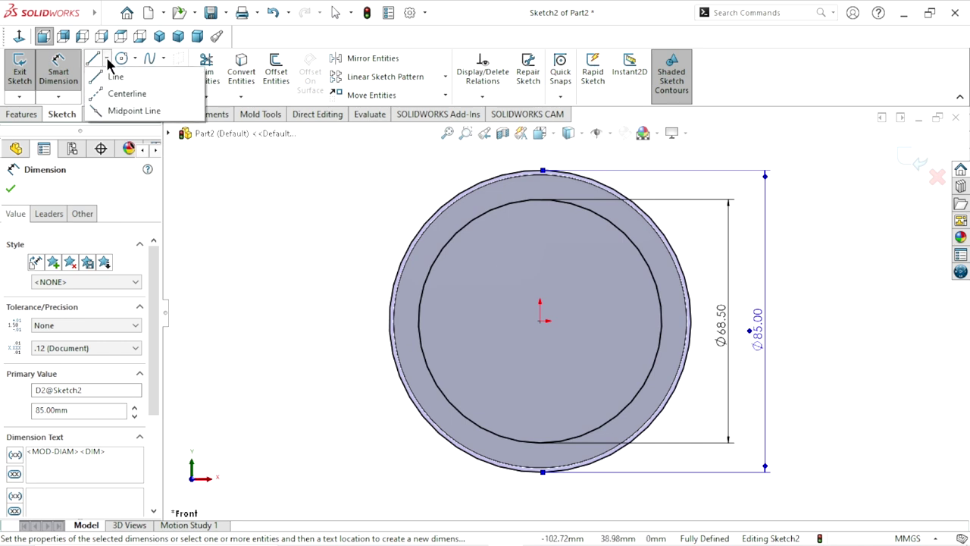
pyautogui.click(125, 94)
pyautogui.click(540, 320)
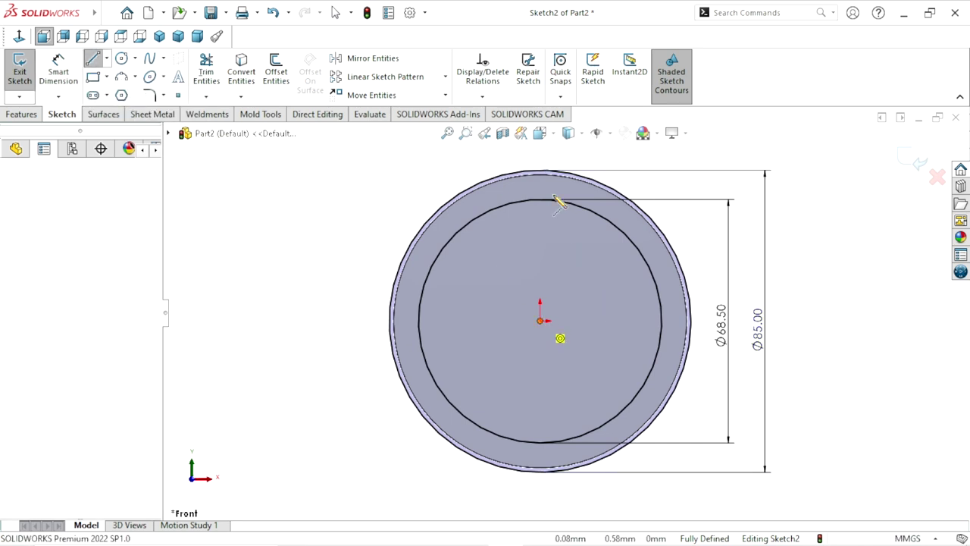
pyautogui.click(539, 172)
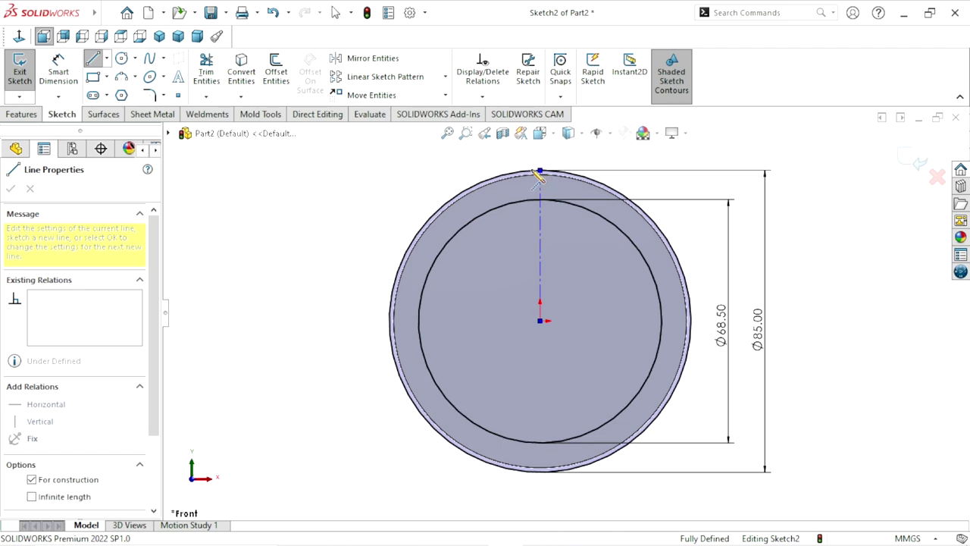
pyautogui.rightClick(355, 185)
pyautogui.click(369, 189)
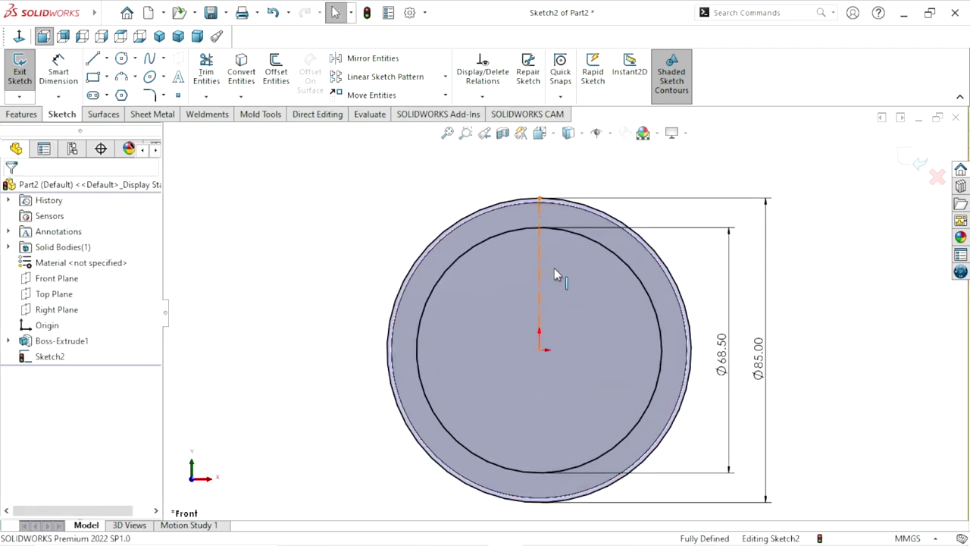
pyautogui.click(550, 270)
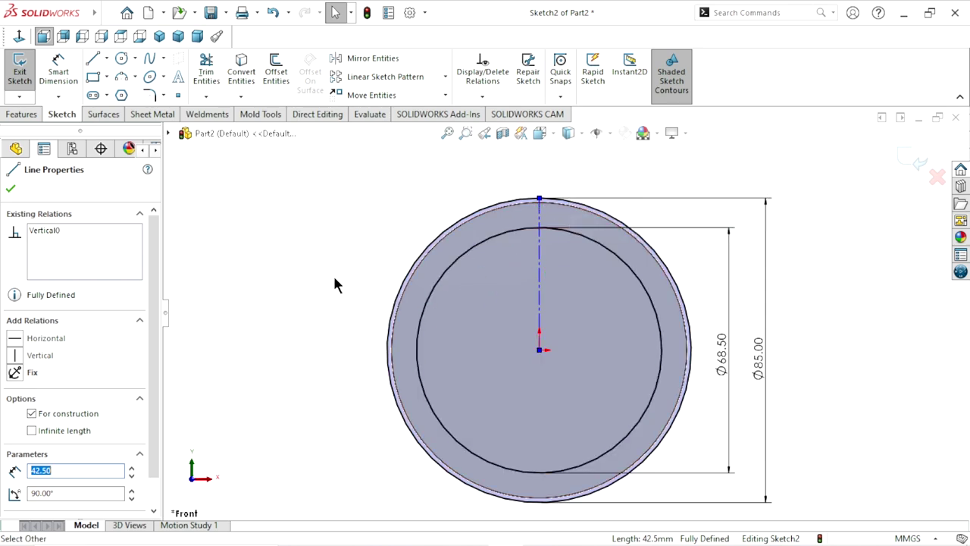
pyautogui.click(246, 259)
pyautogui.scroll(-2, 578, 244)
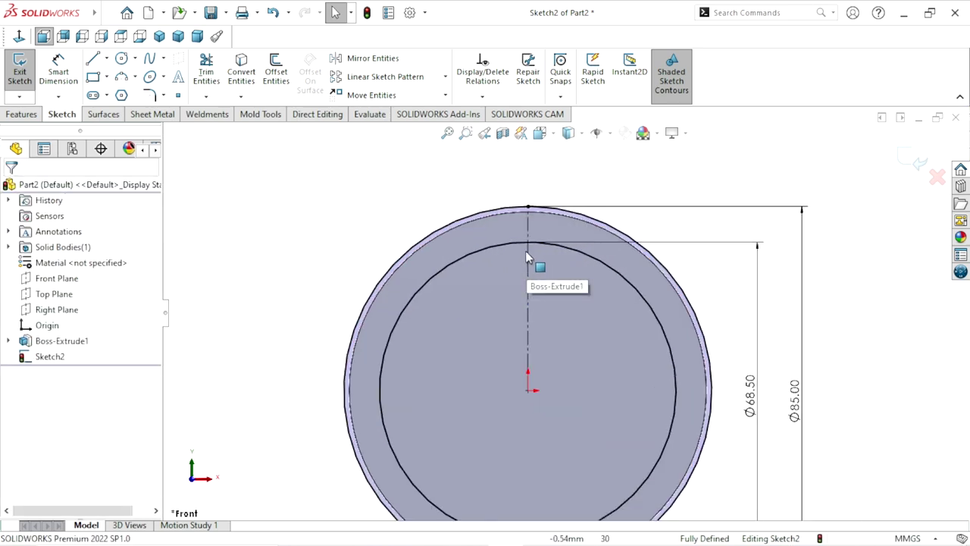
# Step: Draw a three-point arc tooth flank between the two circles, left of the centerline
pyautogui.click(121, 76)
pyautogui.scroll(-2, 558, 303)
pyautogui.scroll(1, 523, 258)
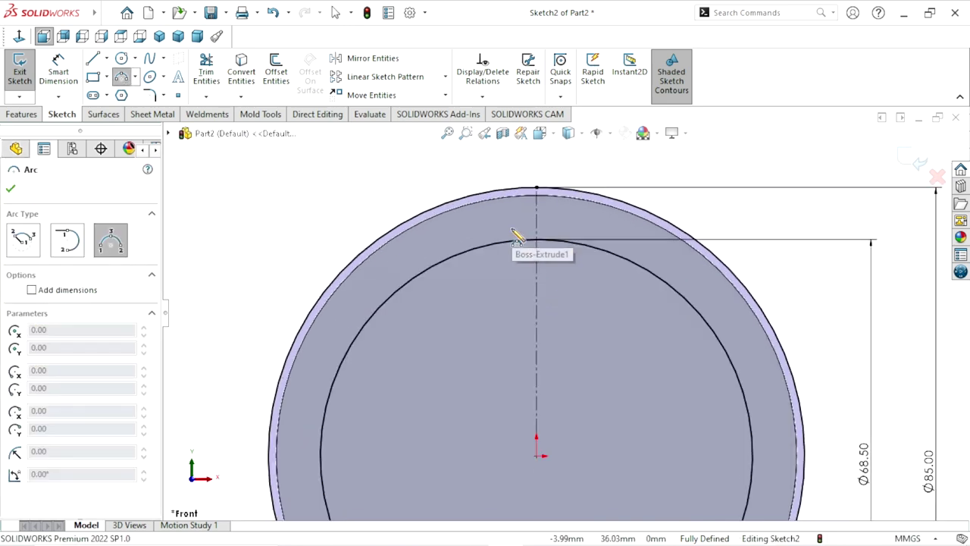
pyautogui.click(503, 188)
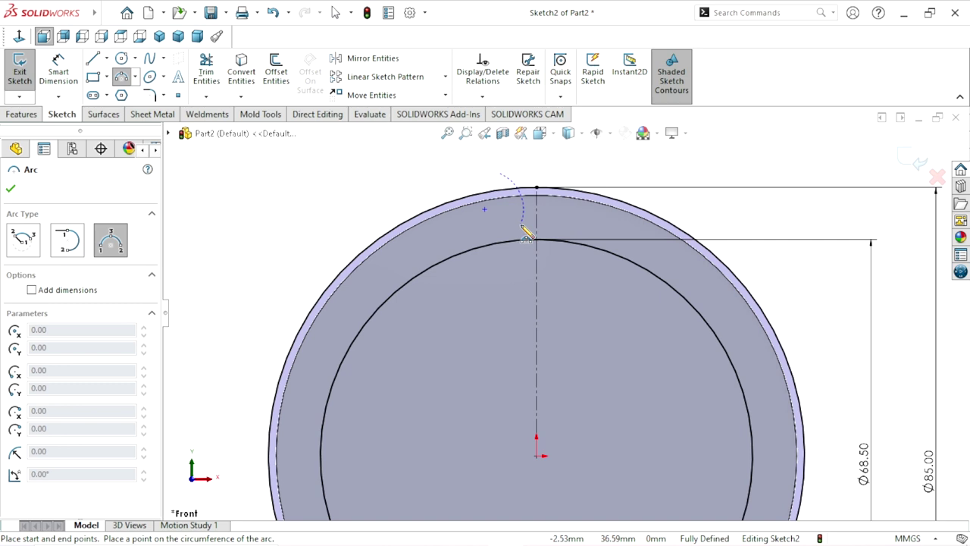
pyautogui.press('Escape')
pyautogui.click(122, 77)
pyautogui.click(519, 231)
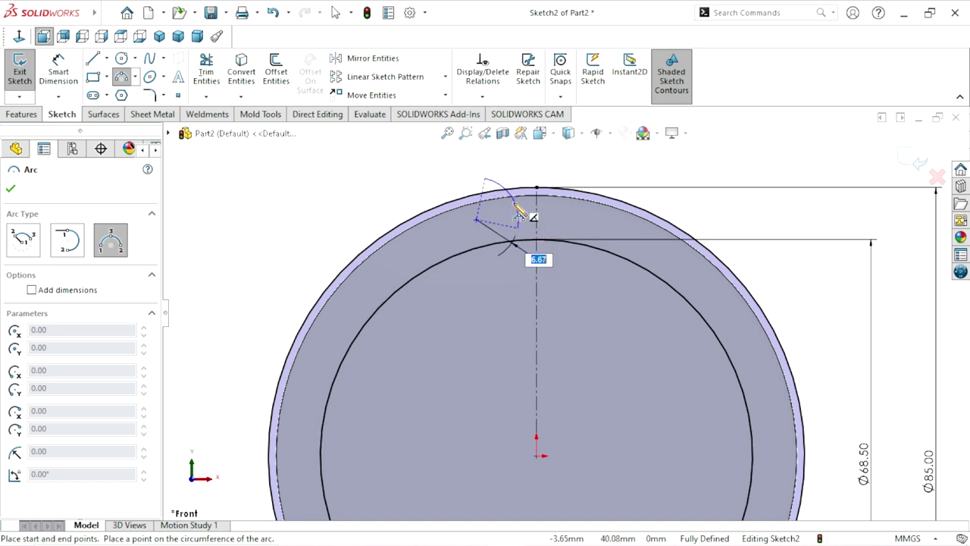
pyautogui.scroll(-1, 517, 216)
pyautogui.scroll(-1, 516, 218)
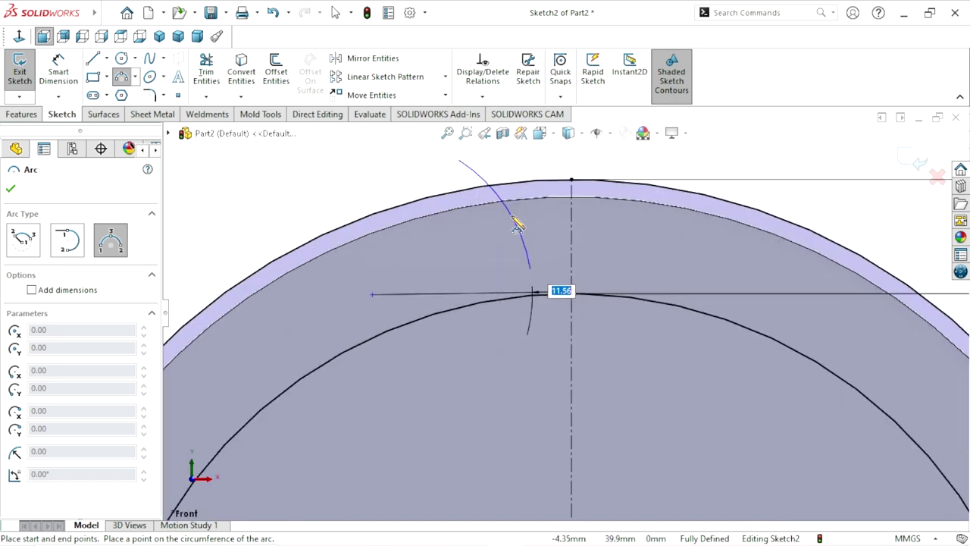
pyautogui.click(515, 225)
pyautogui.scroll(5, 565, 312)
pyautogui.scroll(-3, 594, 366)
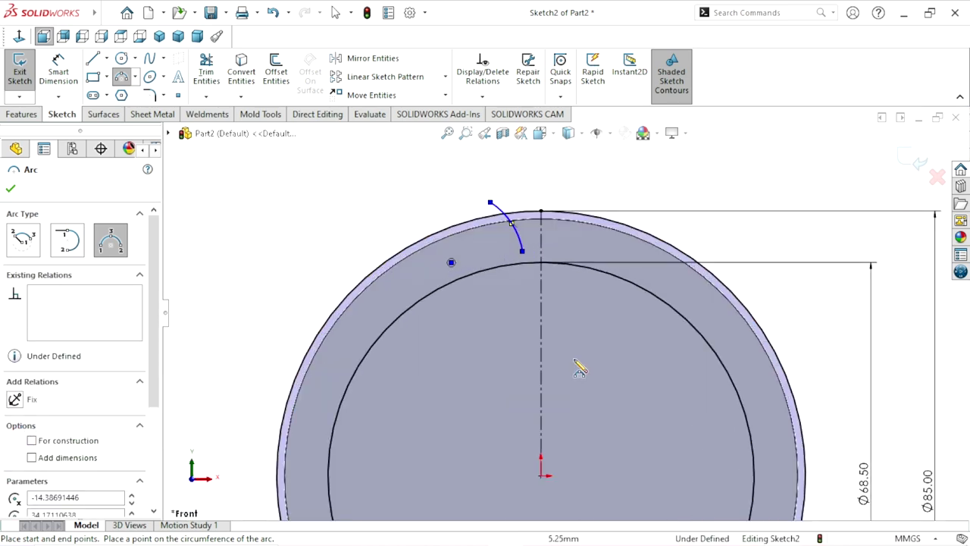
pyautogui.click(11, 189)
pyautogui.scroll(2, 512, 257)
pyautogui.scroll(-1, 531, 254)
# Step: Make the arc's lower endpoint coincident with the inner circle and upper endpoint with the outer
pyautogui.click(516, 237)
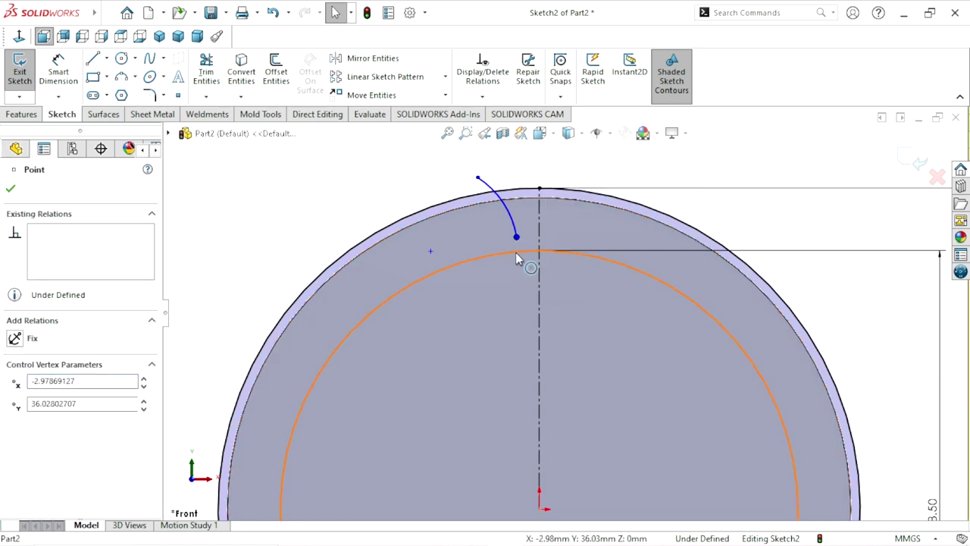
pyautogui.keyDown('ctrl'); pyautogui.click(515, 252); pyautogui.keyUp('ctrl')
pyautogui.click(576, 190)
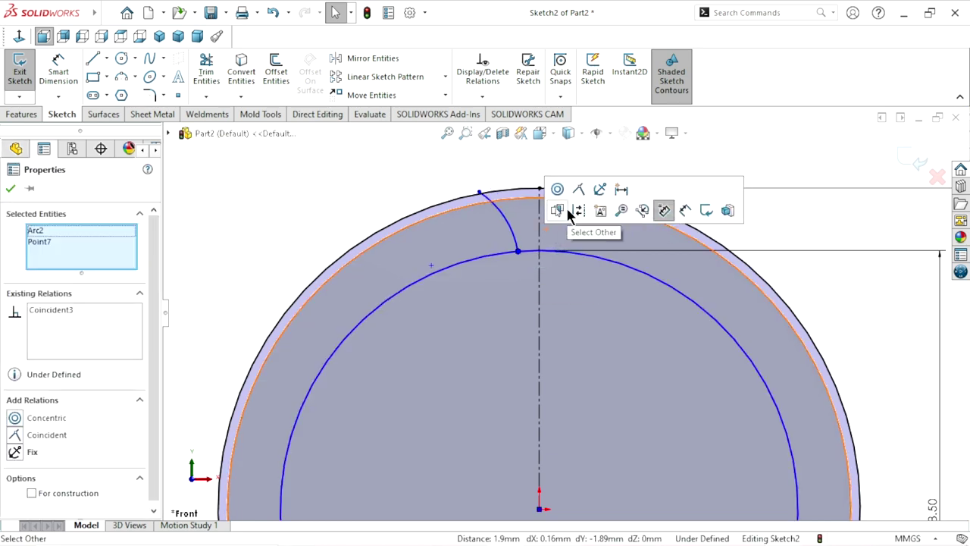
pyautogui.scroll(1, 522, 258)
pyautogui.scroll(-2, 515, 241)
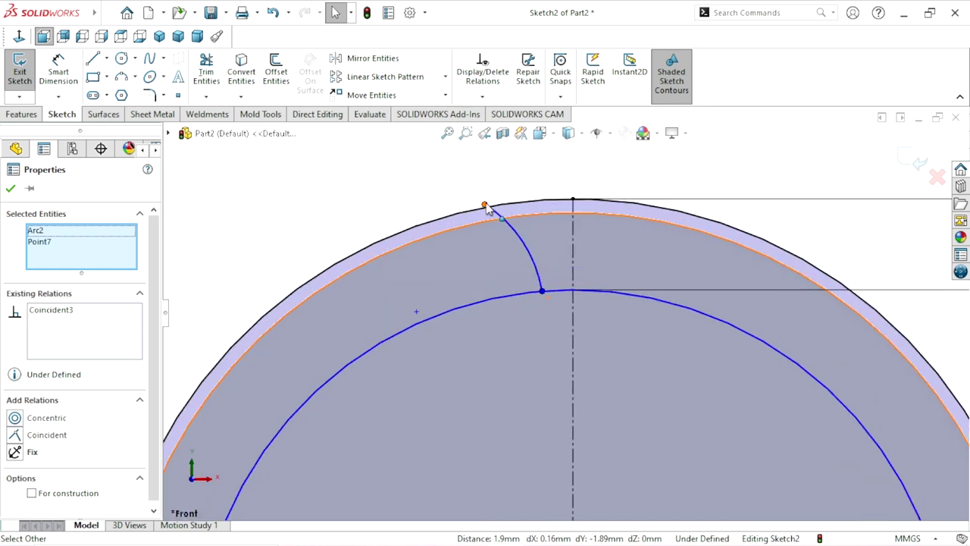
pyautogui.click(485, 206)
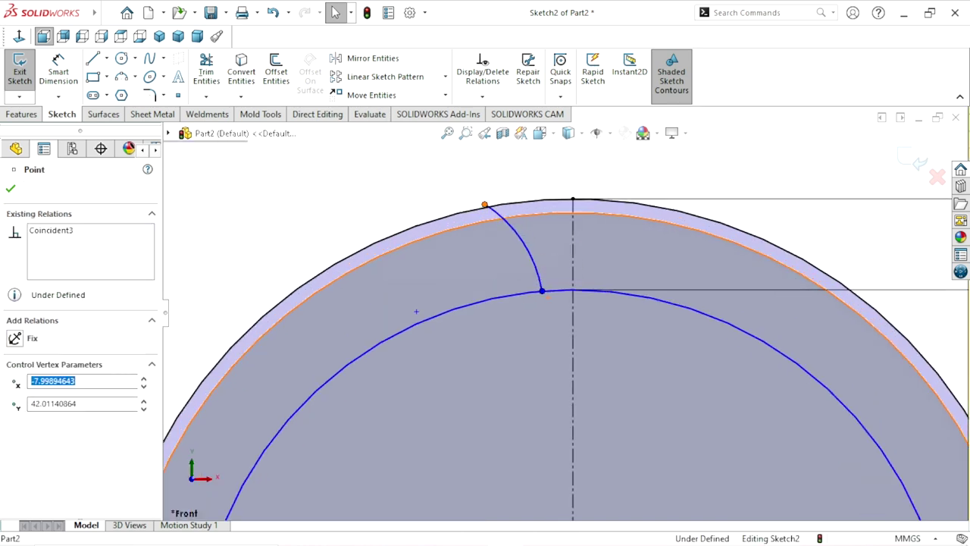
pyautogui.click(517, 202)
pyautogui.keyDown('ctrl'); pyautogui.click(485, 205); pyautogui.keyUp('ctrl')
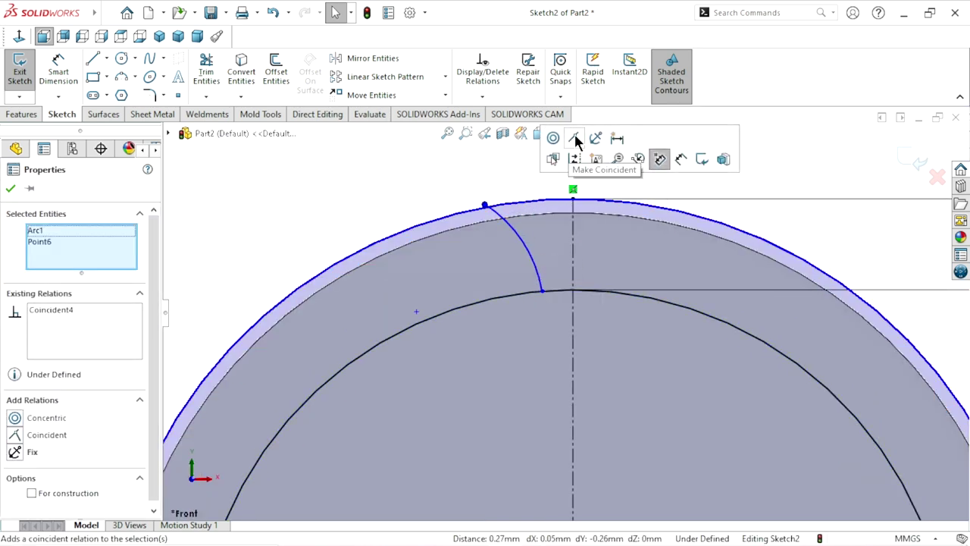
pyautogui.scroll(2, 602, 312)
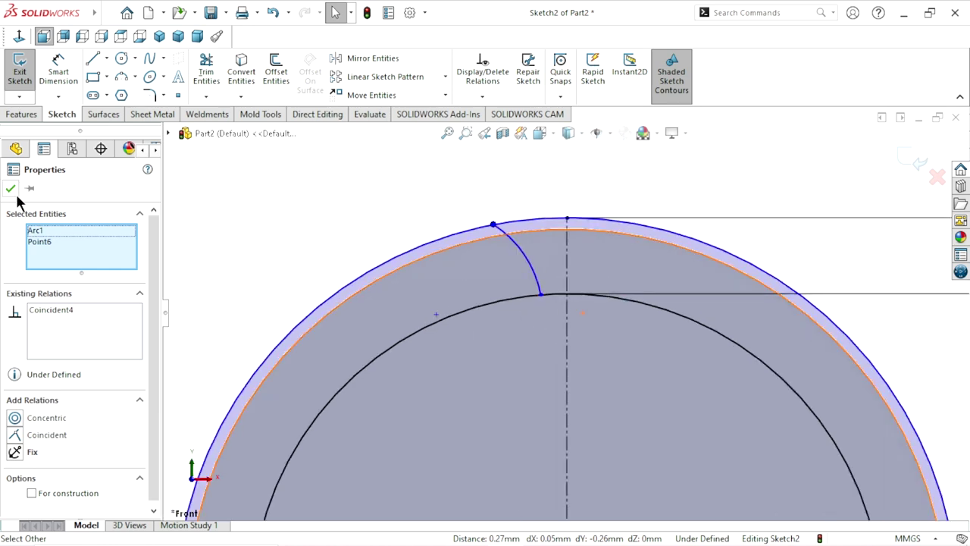
pyautogui.click(11, 190)
pyautogui.scroll(2, 516, 322)
pyautogui.scroll(-2, 613, 340)
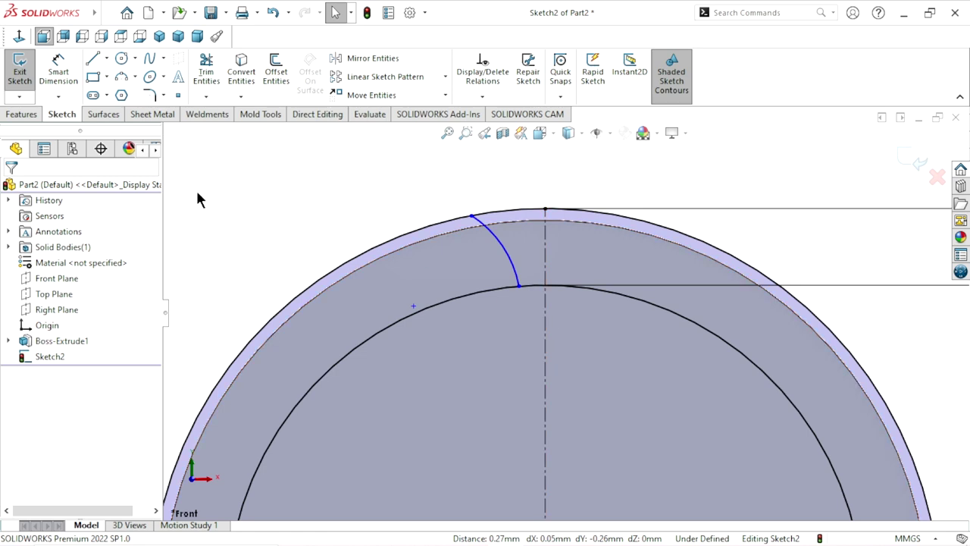
pyautogui.click(338, 62)
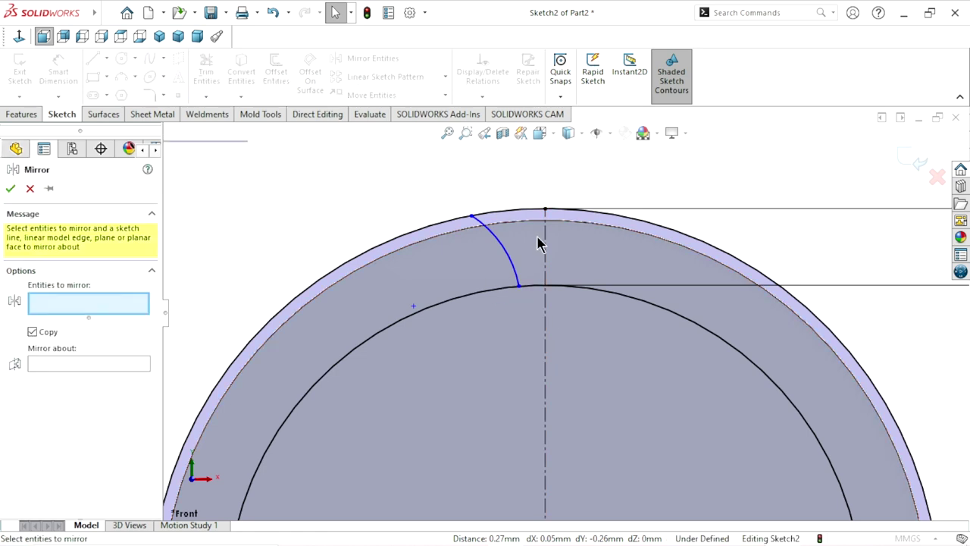
# Step: Mirror the flank arc about the vertical centerline
pyautogui.click(513, 265)
pyautogui.click(73, 367)
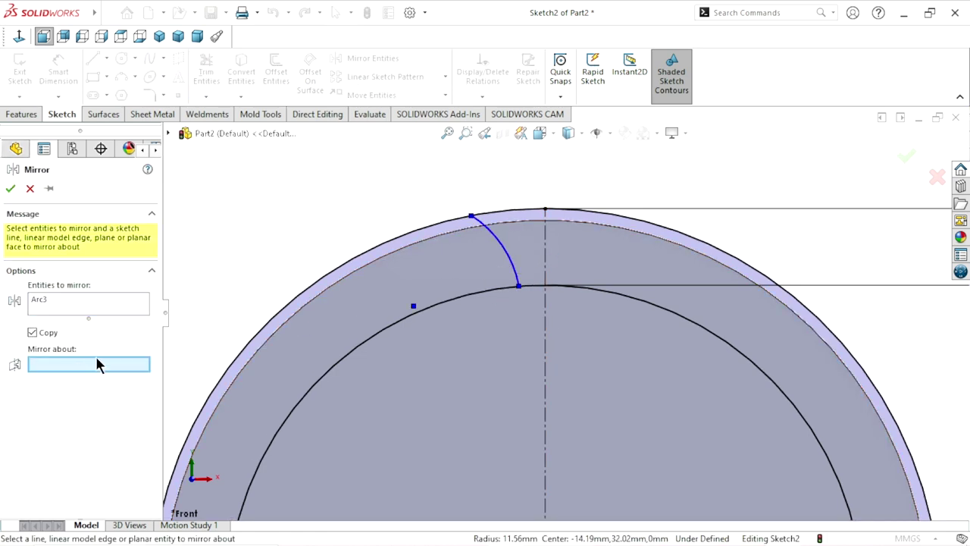
pyautogui.click(544, 247)
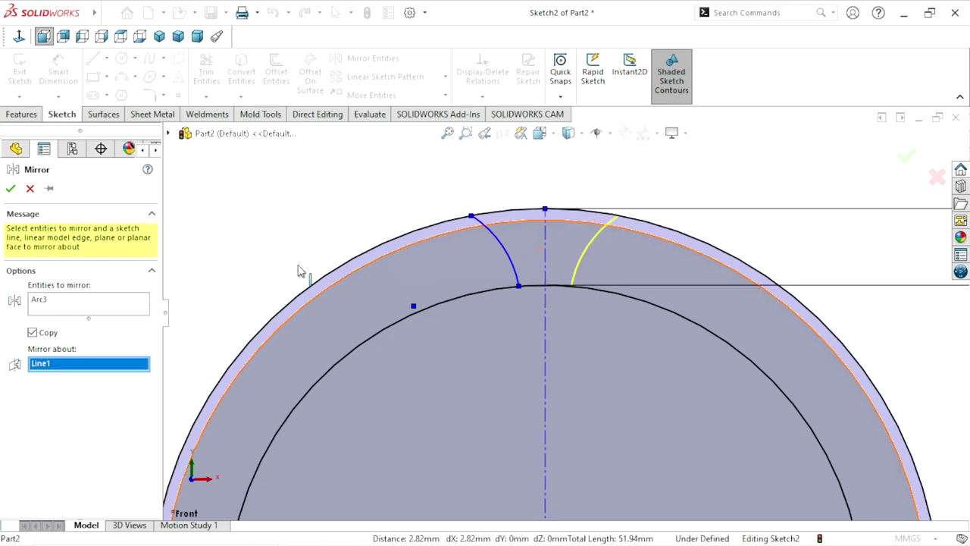
pyautogui.click(11, 189)
pyautogui.scroll(-1, 530, 273)
pyautogui.scroll(-1, 529, 263)
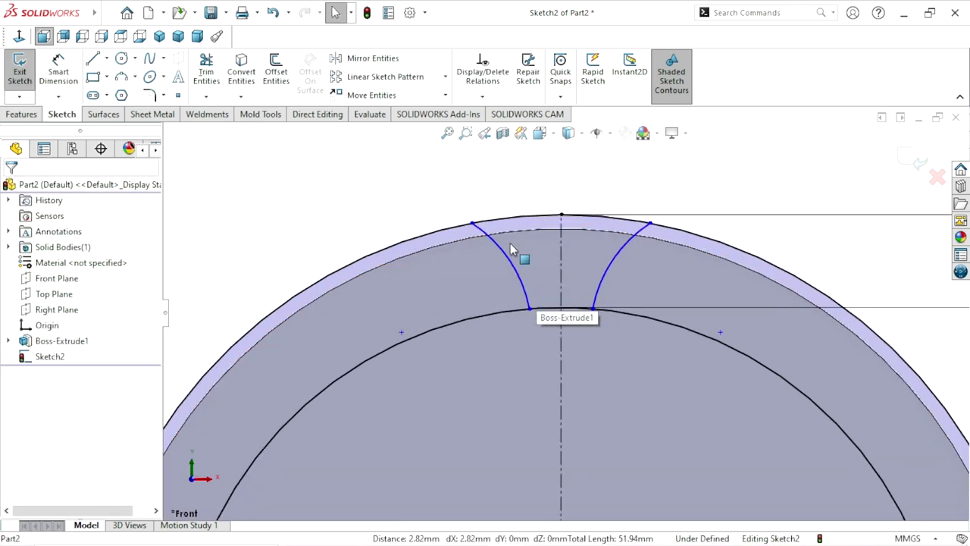
pyautogui.scroll(-1, 506, 247)
pyautogui.scroll(1, 572, 372)
pyautogui.scroll(-1, 652, 353)
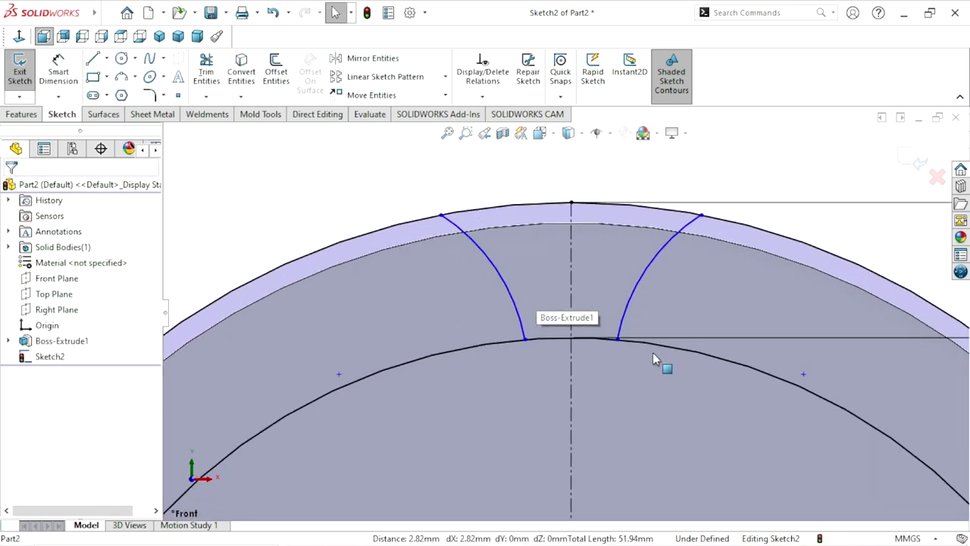
pyautogui.click(106, 59)
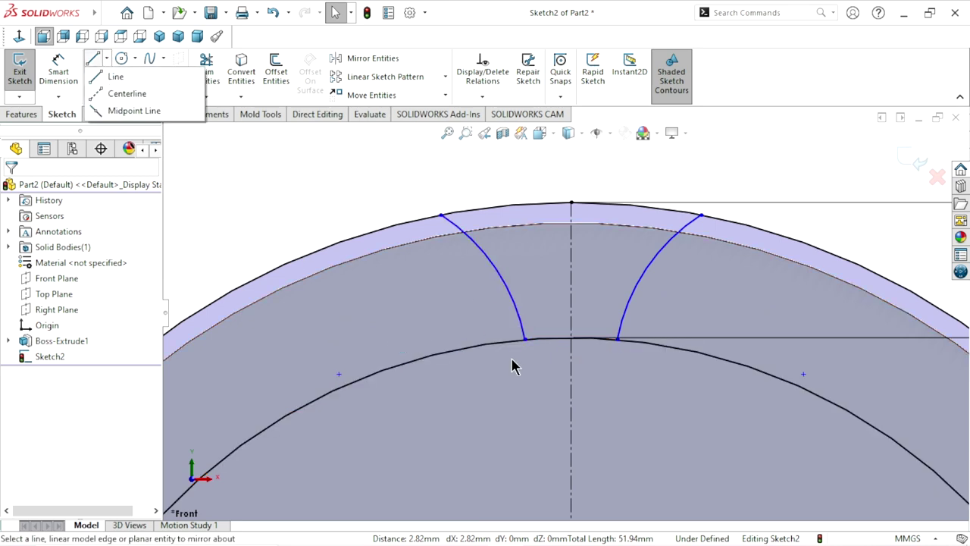
pyautogui.scroll(4, 518, 385)
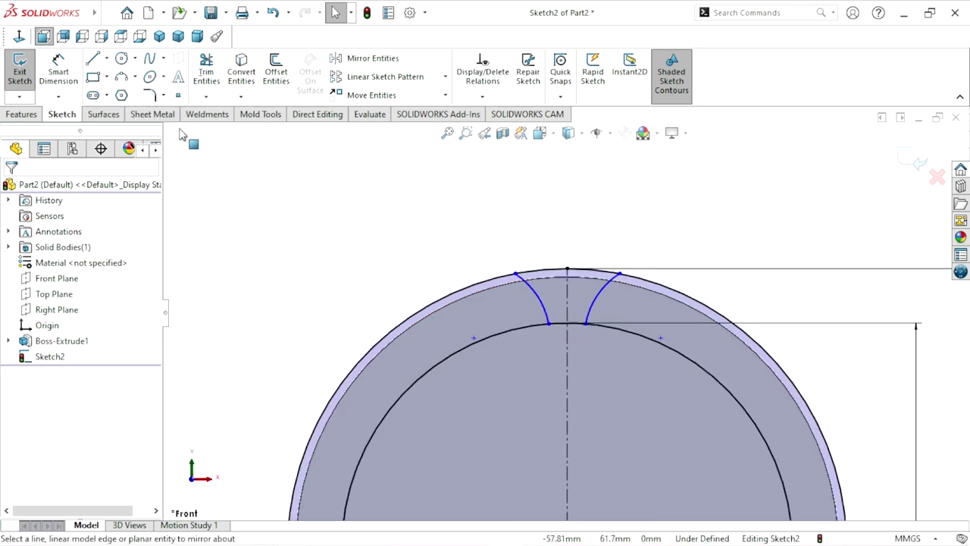
# Step: Draw a centerline from the inner circle's top down to the circle centre
pyautogui.click(107, 57)
pyautogui.click(114, 91)
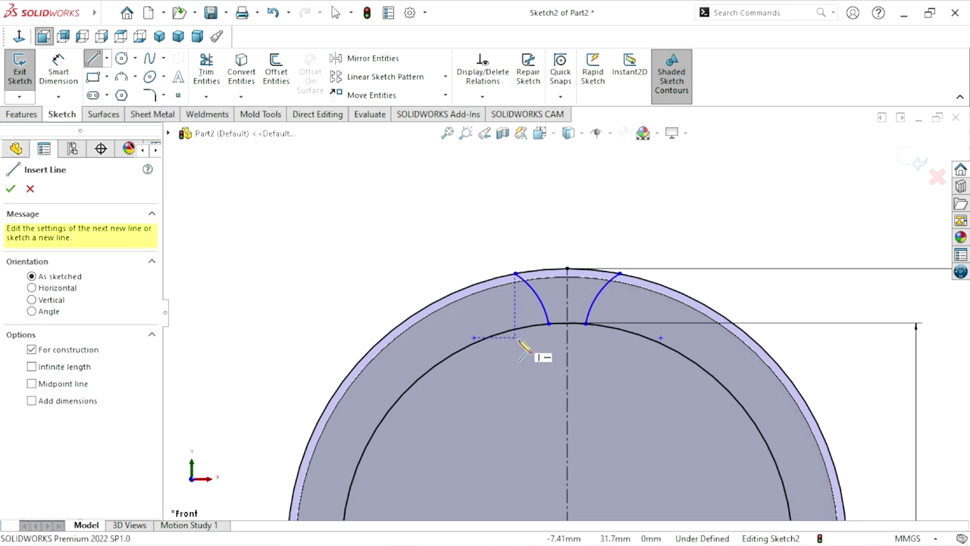
pyautogui.scroll(3, 523, 349)
pyautogui.scroll(-2, 581, 357)
pyautogui.scroll(-2, 546, 324)
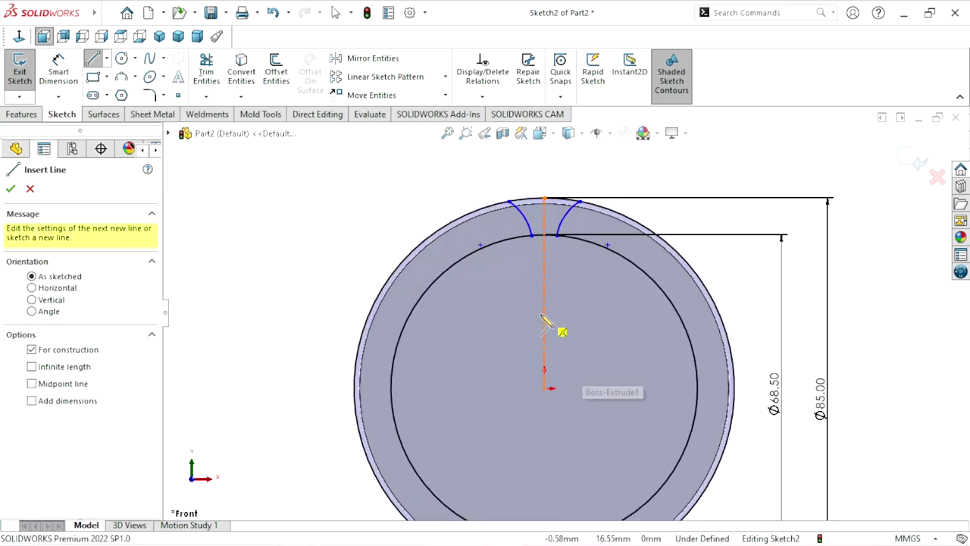
pyautogui.click(531, 236)
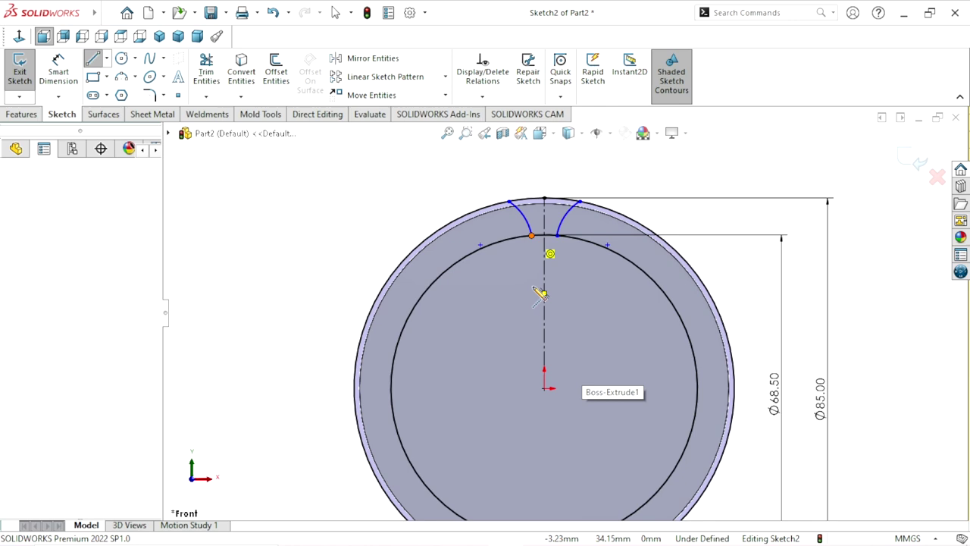
pyautogui.click(544, 389)
pyautogui.rightClick(375, 240)
pyautogui.click(379, 239)
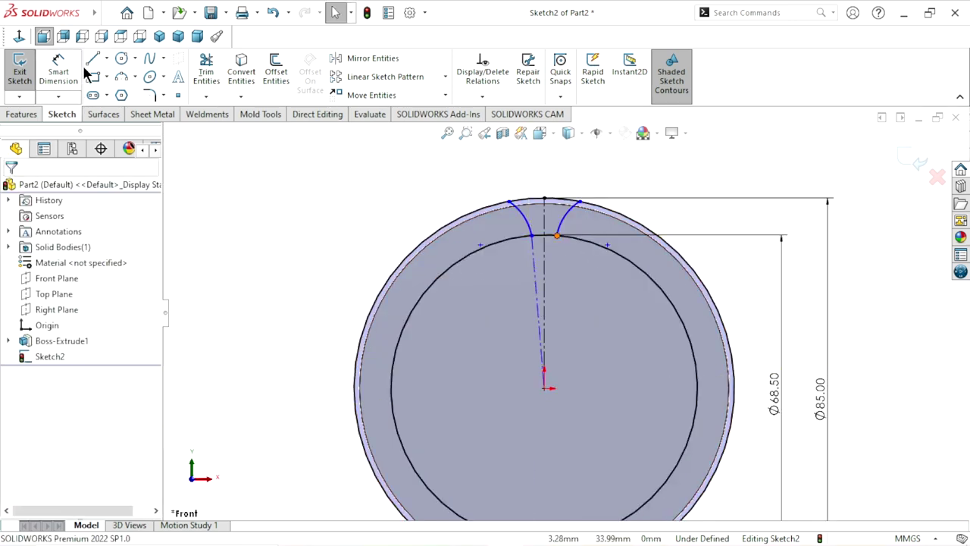
# Step: Draw a centerline from the right arc's lower endpoint to the circle centre
pyautogui.click(106, 58)
pyautogui.click(126, 91)
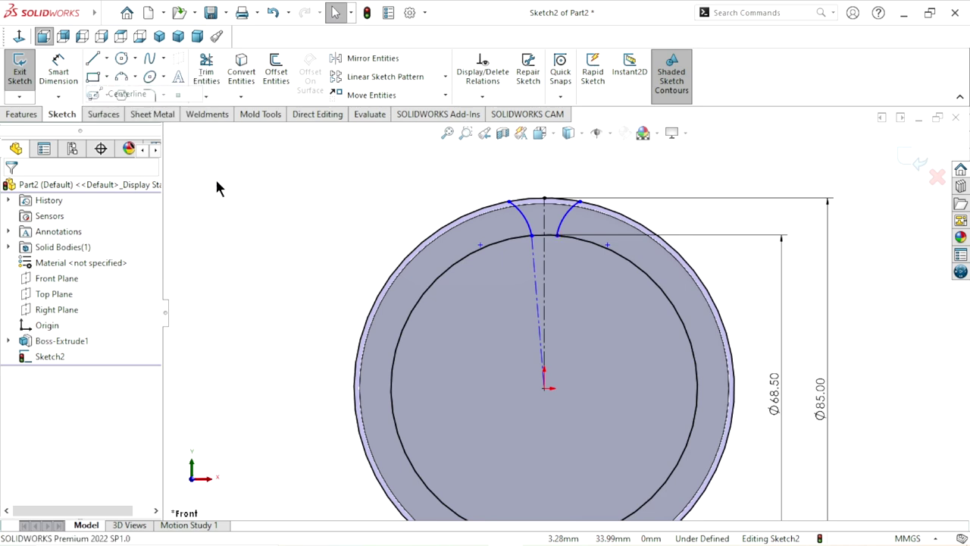
pyautogui.click(557, 237)
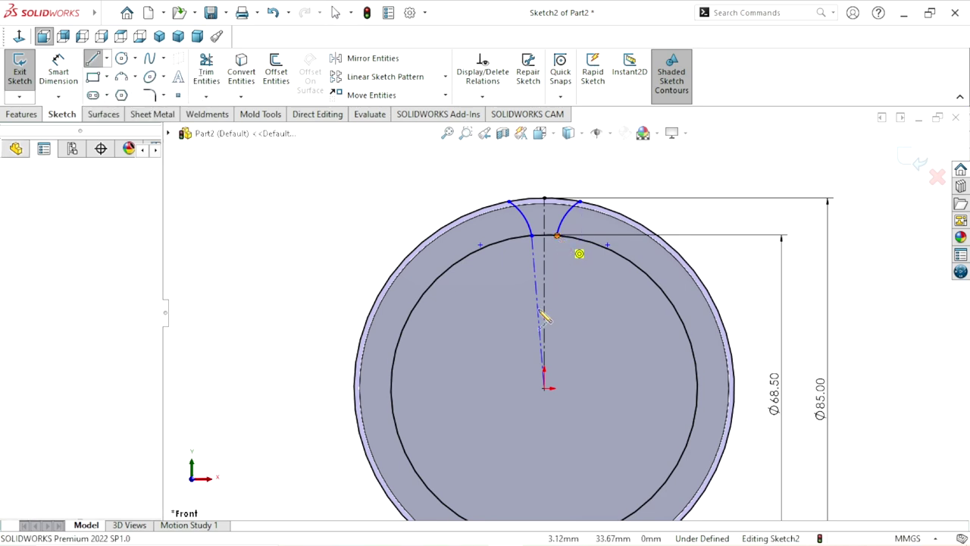
pyautogui.click(544, 388)
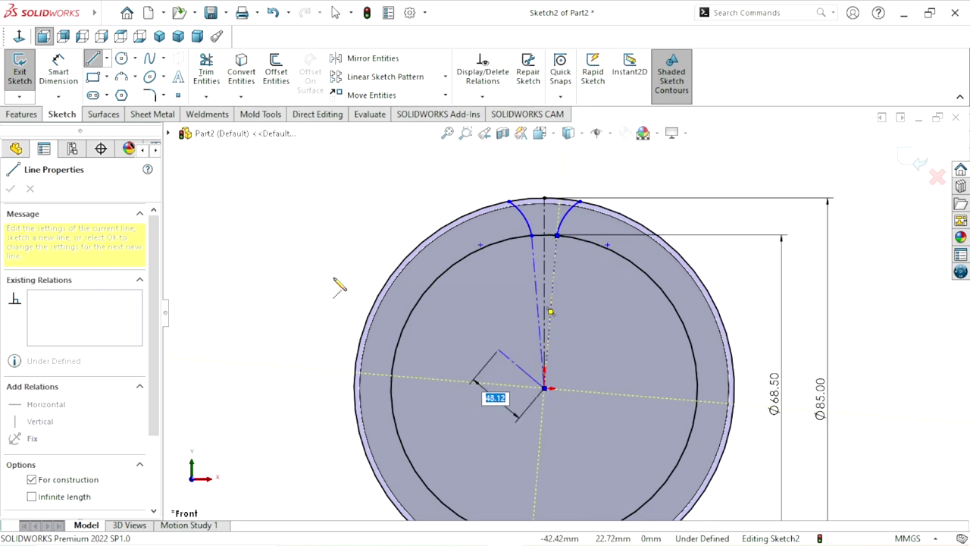
pyautogui.rightClick(314, 260)
pyautogui.click(324, 261)
pyautogui.scroll(2, 569, 318)
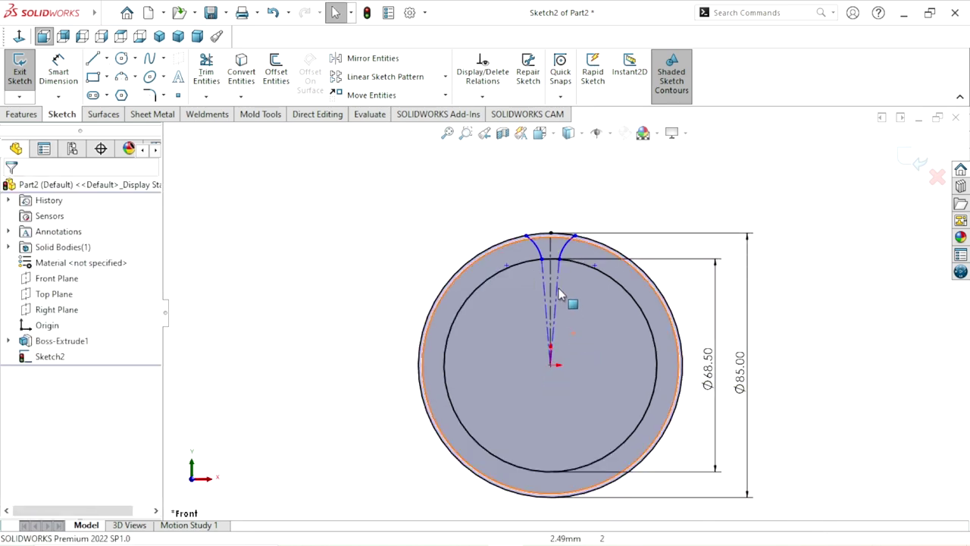
pyautogui.scroll(-3, 560, 295)
pyautogui.scroll(-2, 558, 288)
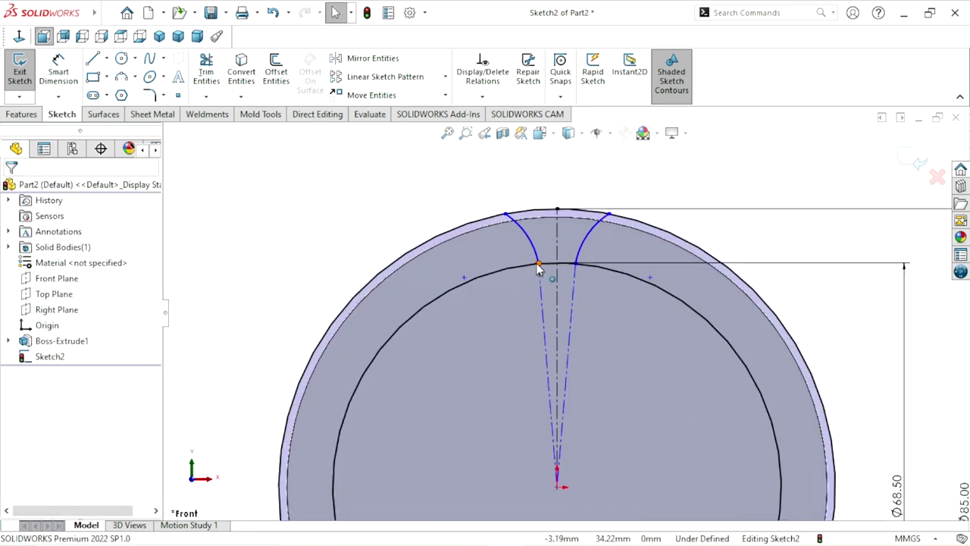
# Step: Select the left arc's lower endpoint with the outer circle, then clear the selection
pyautogui.click(538, 266)
pyautogui.keyDown('ctrl'); pyautogui.click(562, 211); pyautogui.keyUp('ctrl')
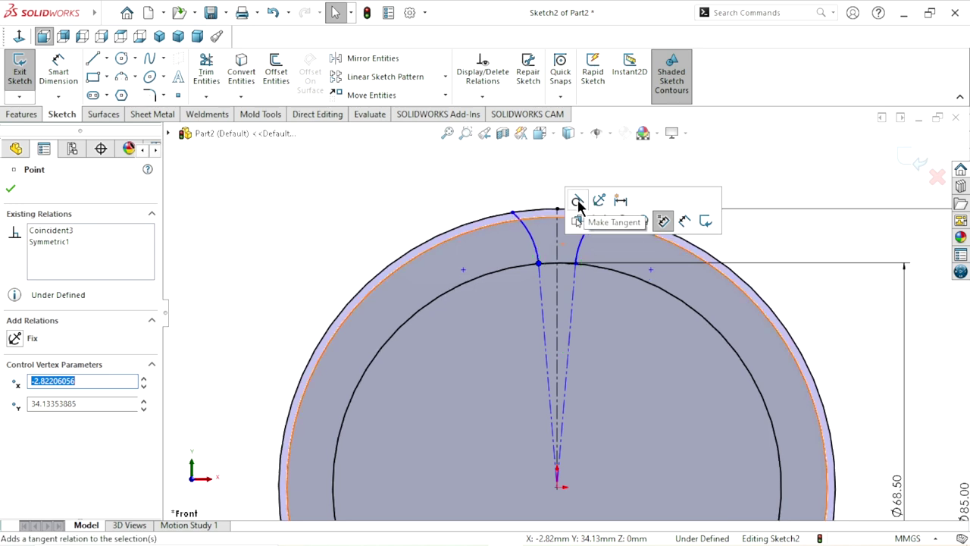
pyautogui.scroll(2, 583, 375)
pyautogui.scroll(-2, 597, 307)
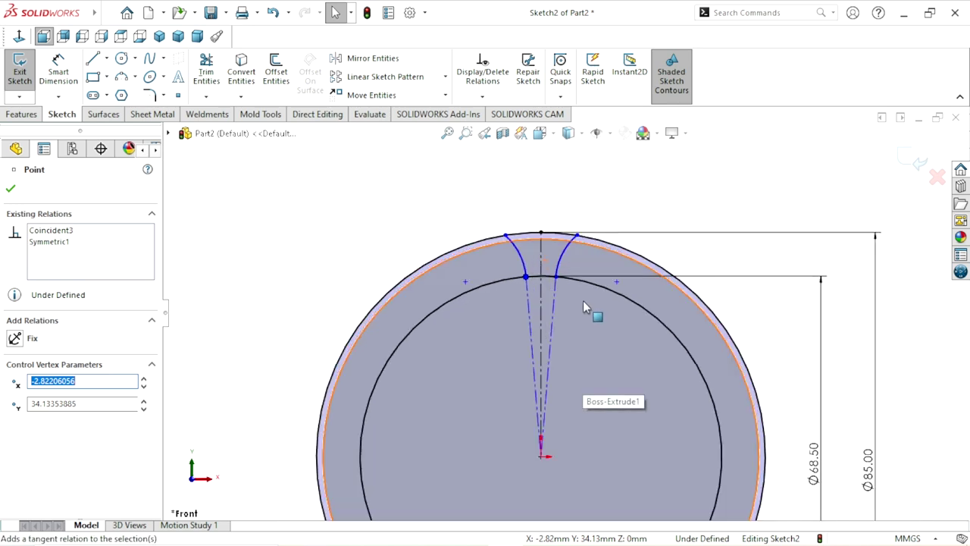
pyautogui.click(340, 223)
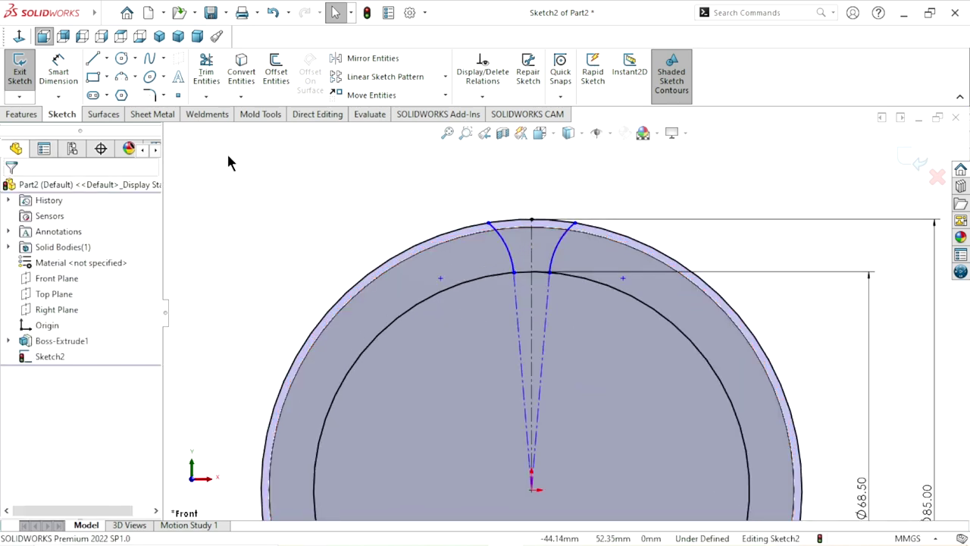
# Step: Dimension the left tooth arc with a 10 mm radius
pyautogui.click(56, 65)
pyautogui.click(502, 247)
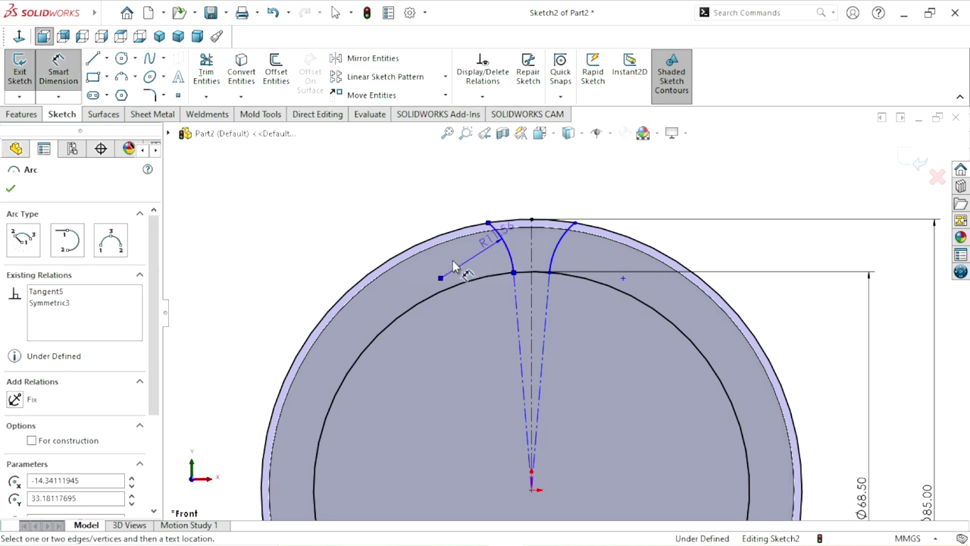
pyautogui.click(472, 262)
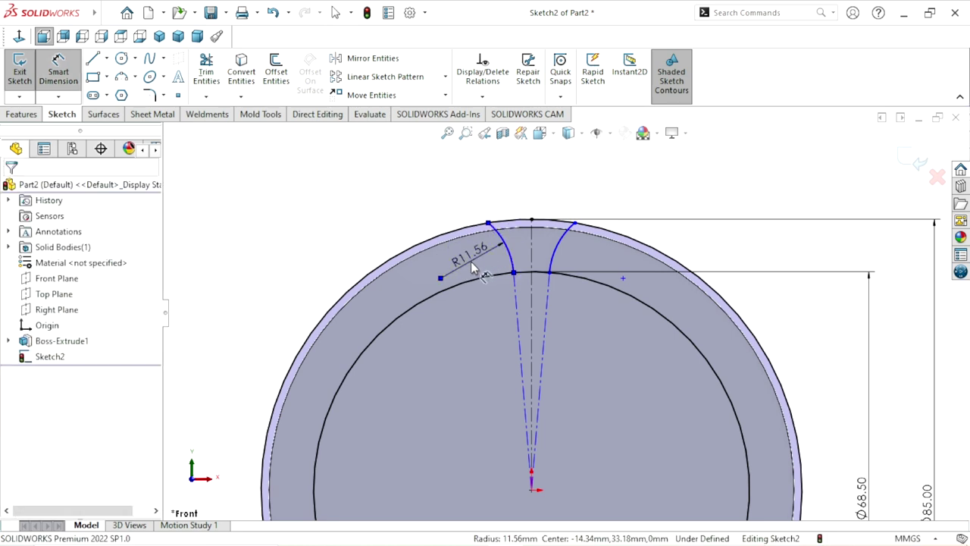
pyautogui.write('10')
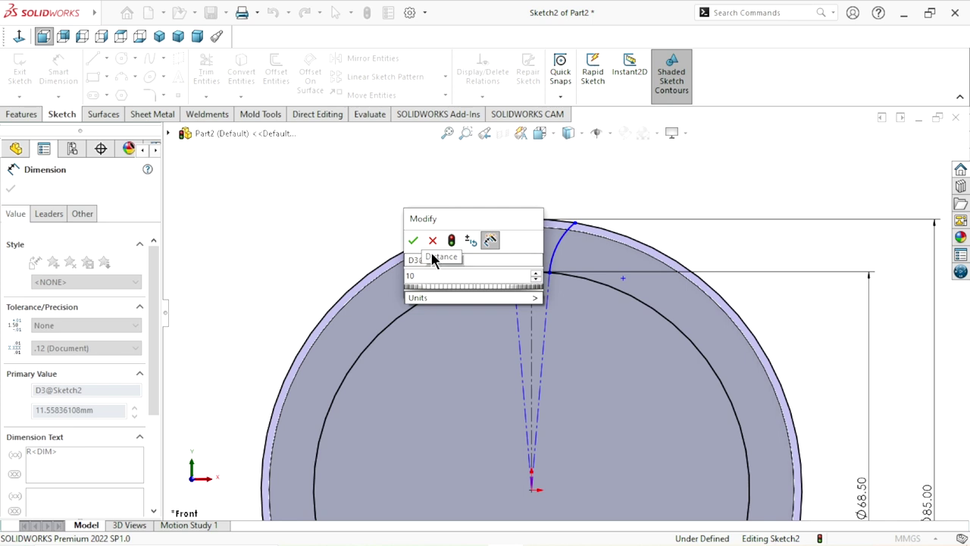
pyautogui.click(414, 239)
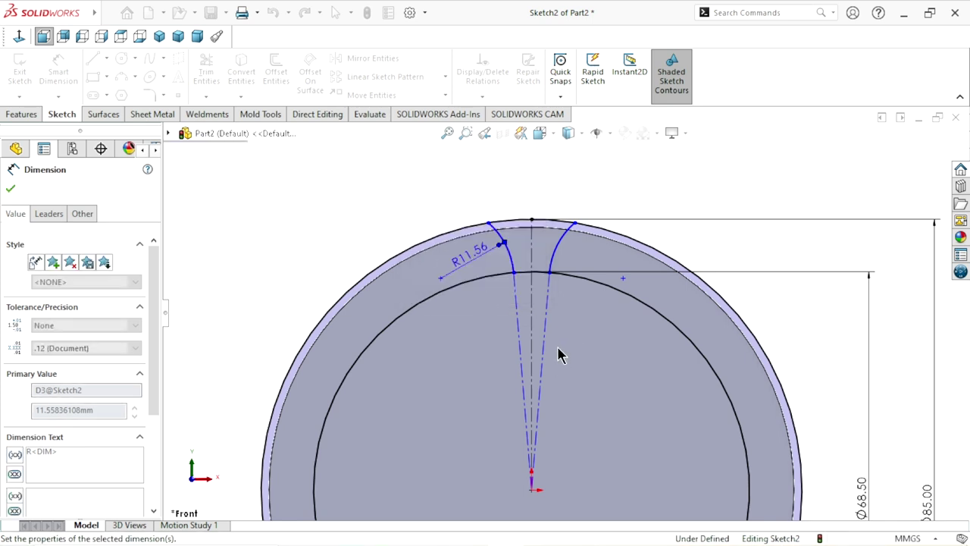
pyautogui.scroll(2, 559, 352)
pyautogui.scroll(-2, 551, 323)
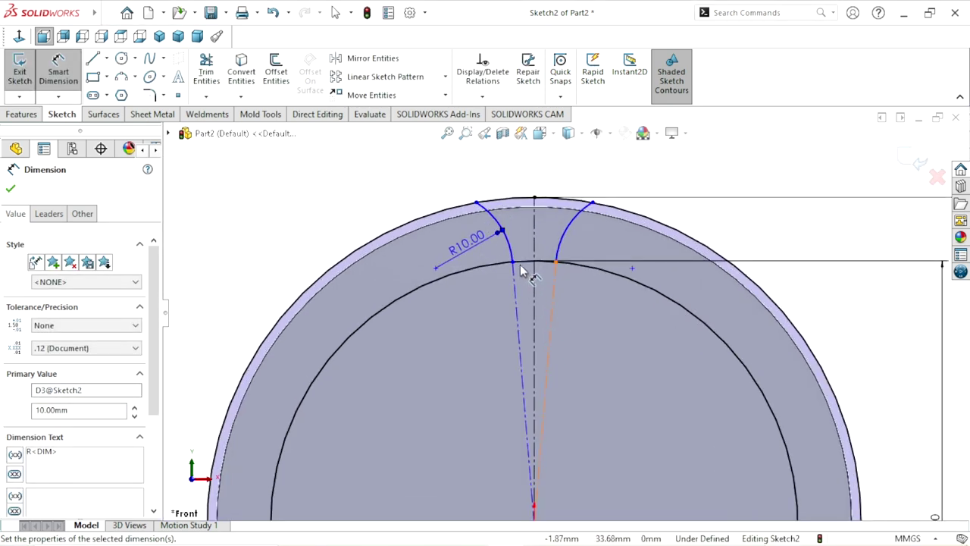
# Step: Add a 4 mm gap dimension between the two arcs' lower endpoints
pyautogui.click(556, 264)
pyautogui.click(511, 263)
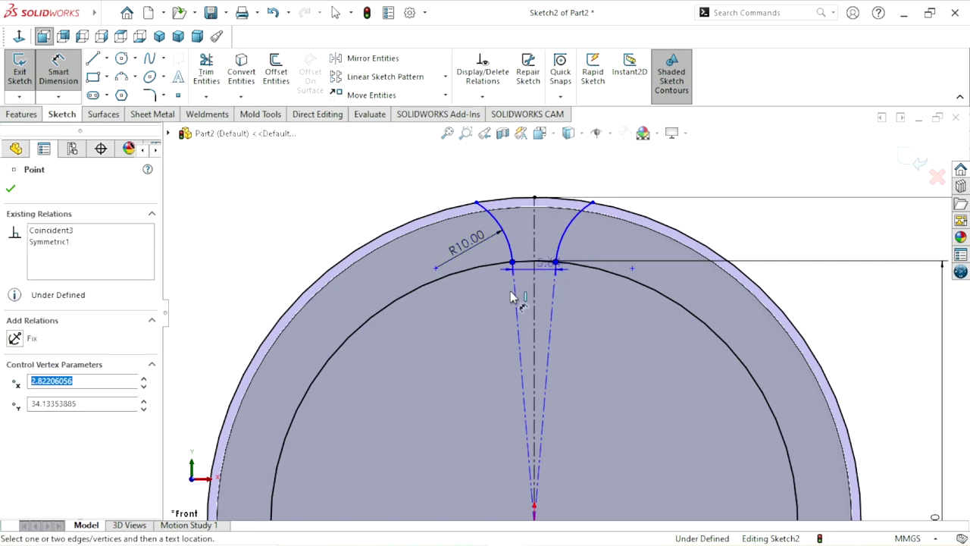
pyautogui.click(470, 315)
pyautogui.click(470, 314)
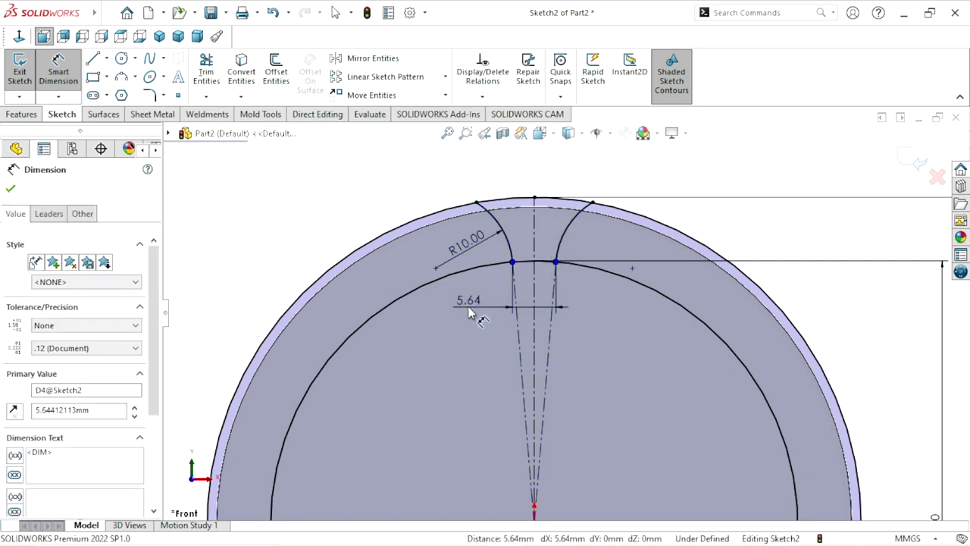
pyautogui.write('4')
pyautogui.click(409, 288)
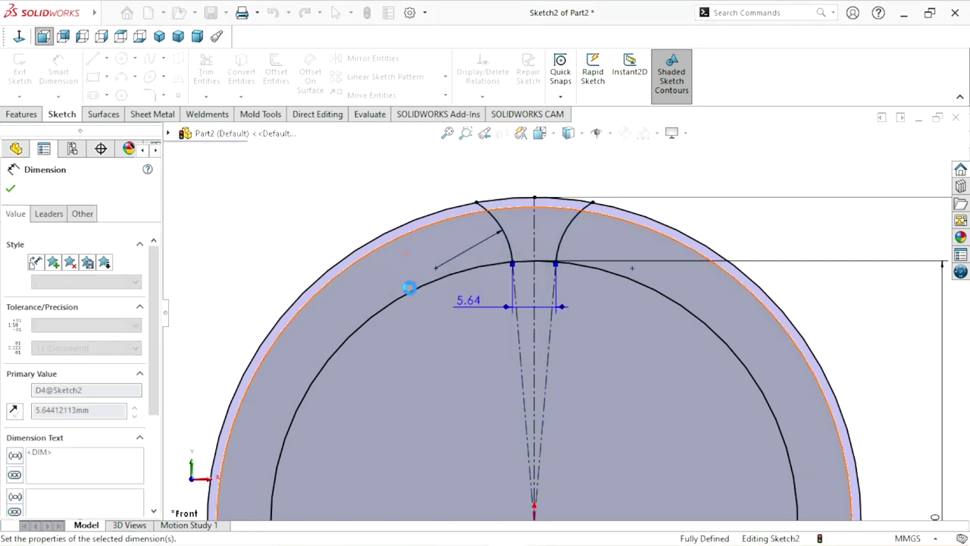
pyautogui.scroll(3, 548, 280)
pyautogui.scroll(-3, 569, 313)
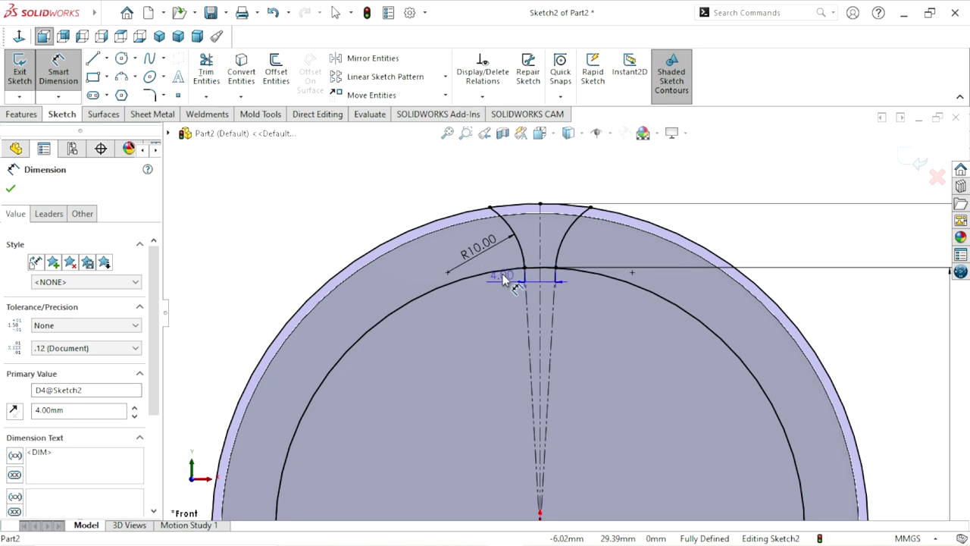
pyautogui.click(319, 222)
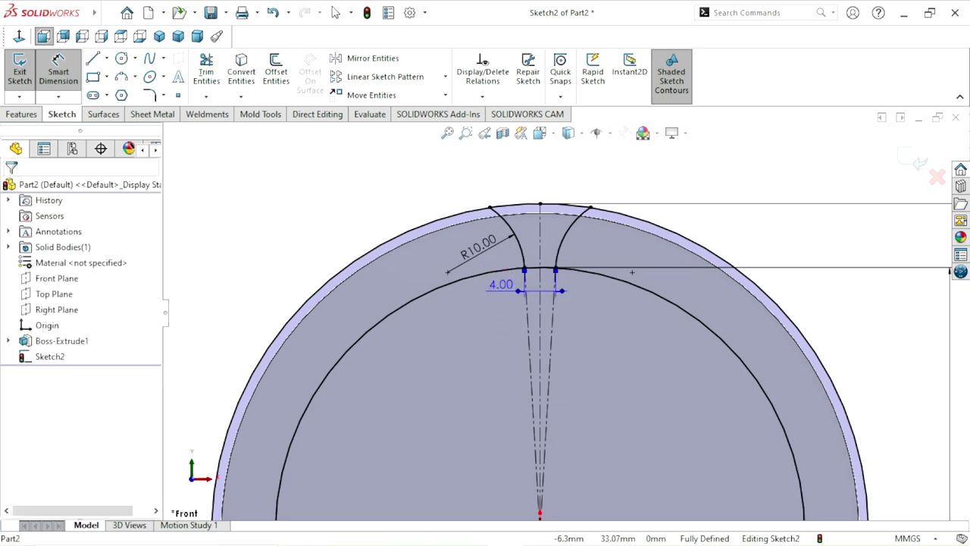
# Step: Select the 4.00 gap dimension and delete it
pyautogui.click(500, 284)
pyautogui.scroll(2, 500, 272)
pyautogui.scroll(-2, 500, 269)
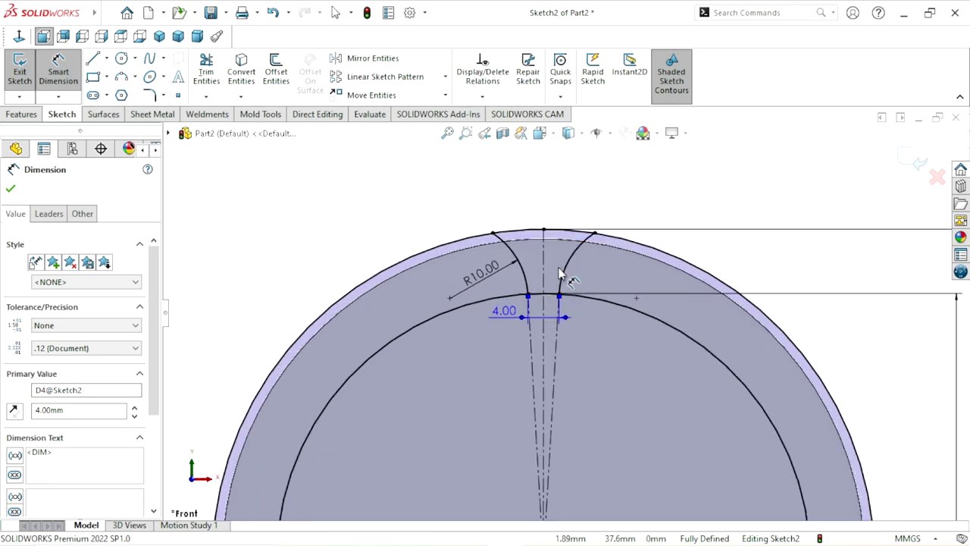
pyautogui.scroll(-1, 500, 265)
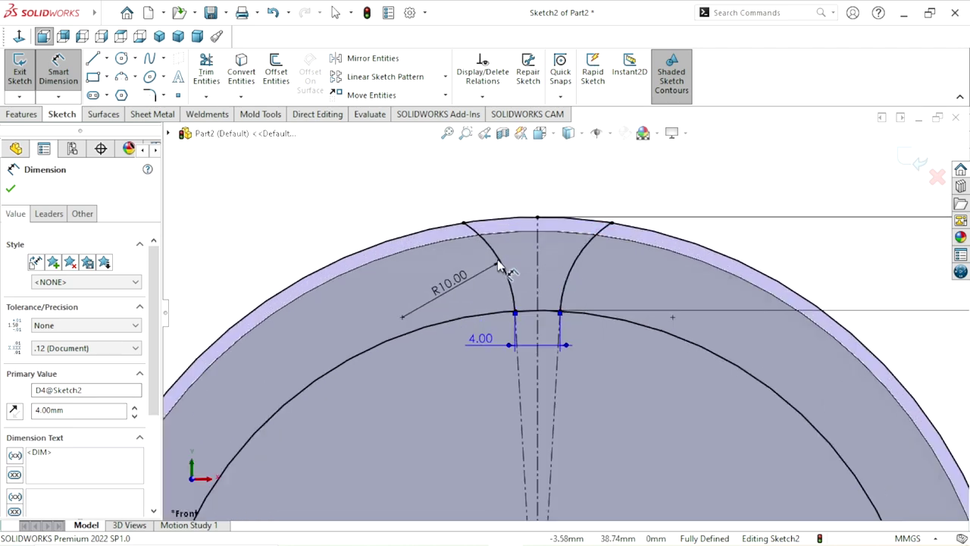
pyautogui.click(254, 223)
pyautogui.scroll(-1, 535, 360)
pyautogui.click(470, 339)
pyautogui.click(426, 276)
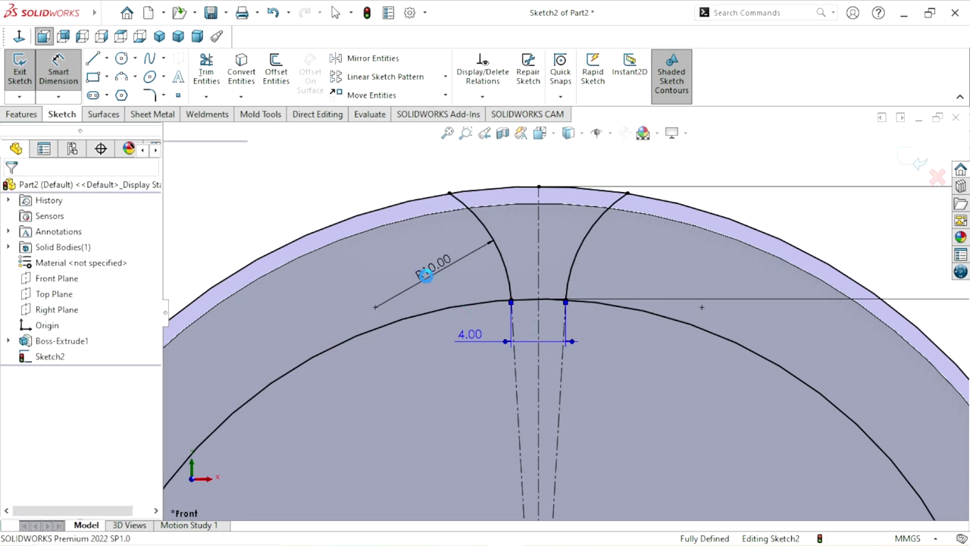
pyautogui.press('Escape')
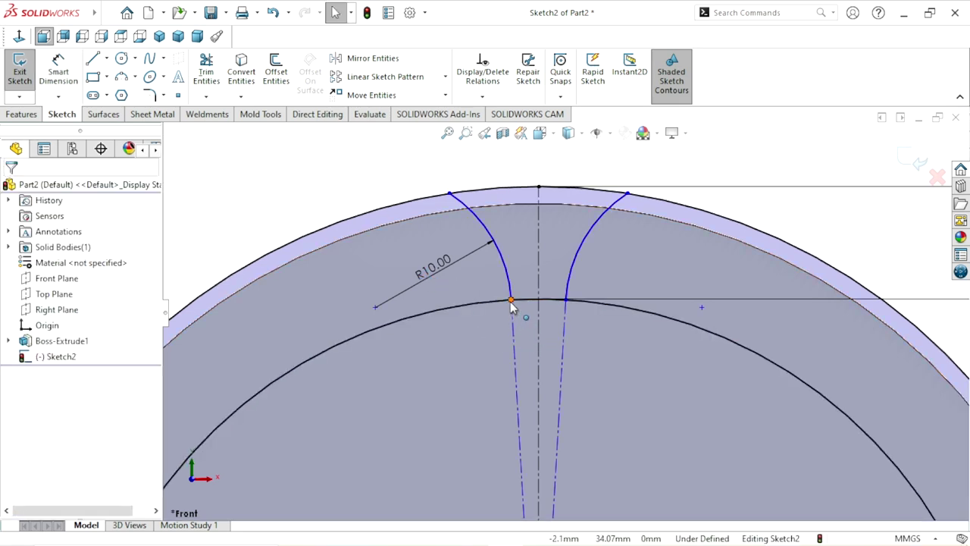
# Step: Re-add a horizontal 4.00 mm dimension between the arcs' lower endpoints
pyautogui.click(511, 302)
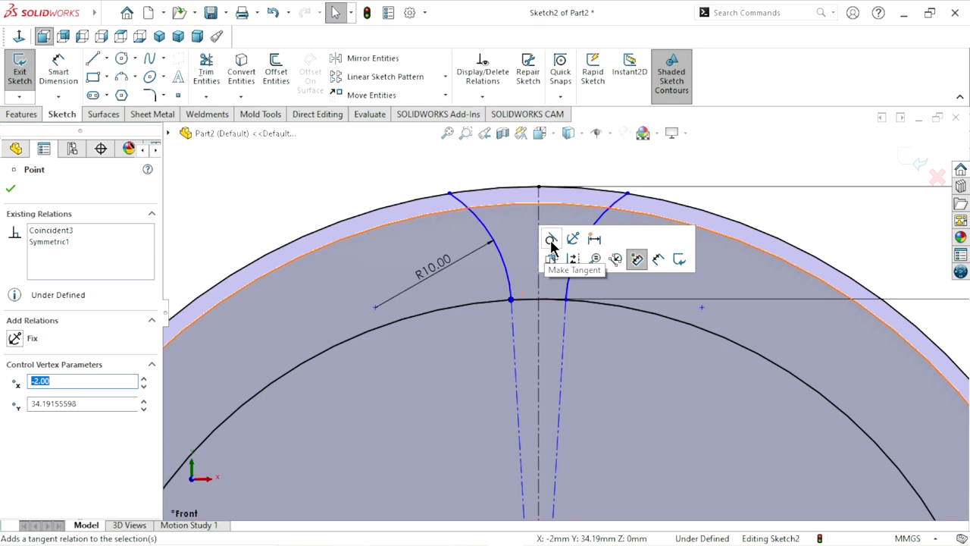
pyautogui.press('Escape')
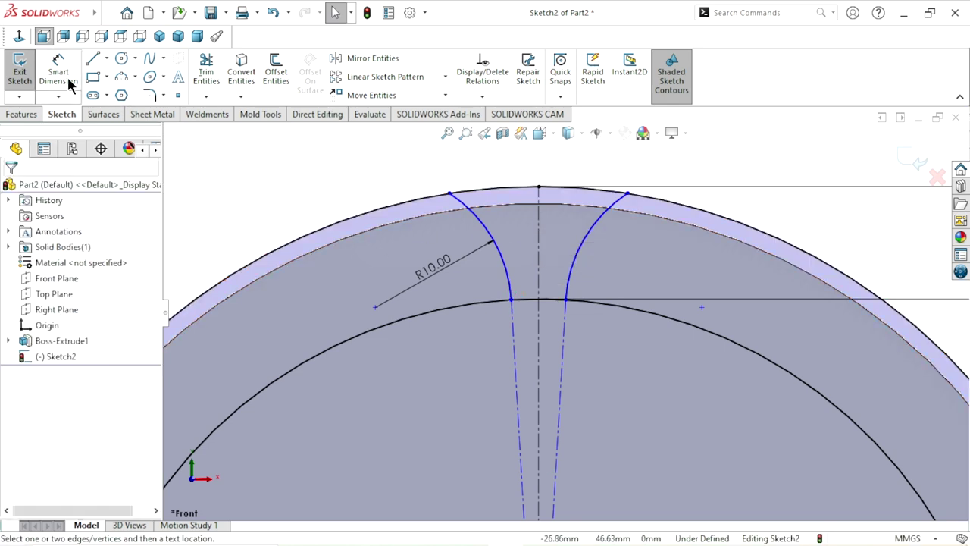
pyautogui.click(68, 83)
pyautogui.click(511, 301)
pyautogui.click(566, 302)
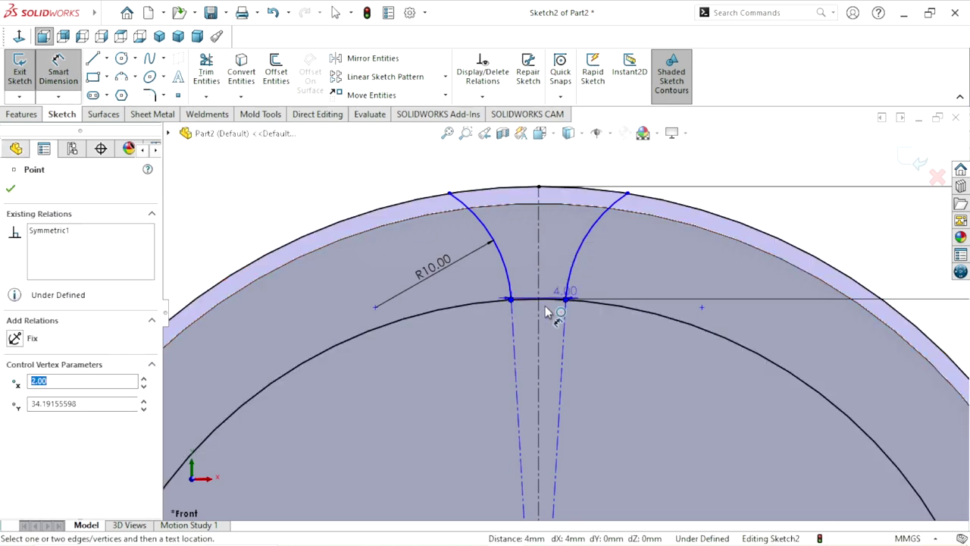
pyautogui.click(473, 222)
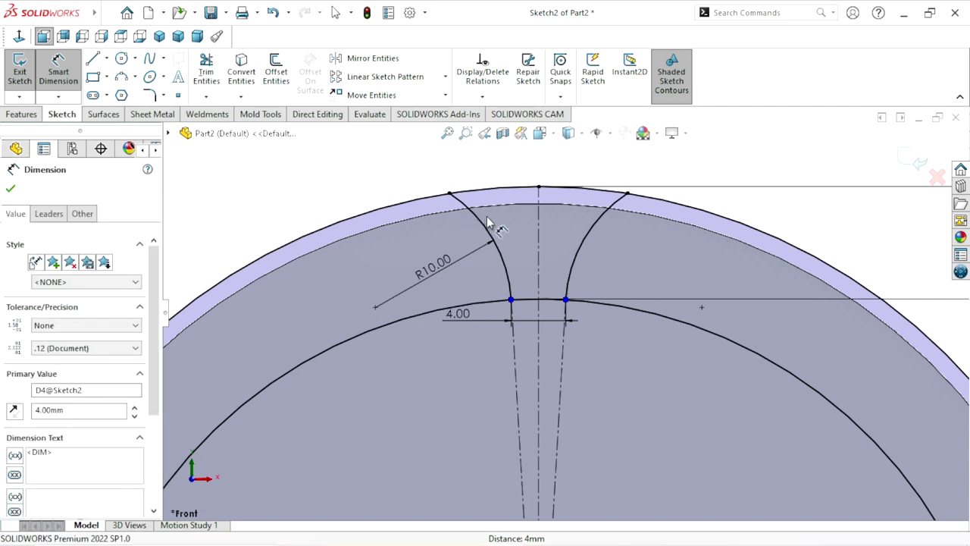
pyautogui.press('Return')
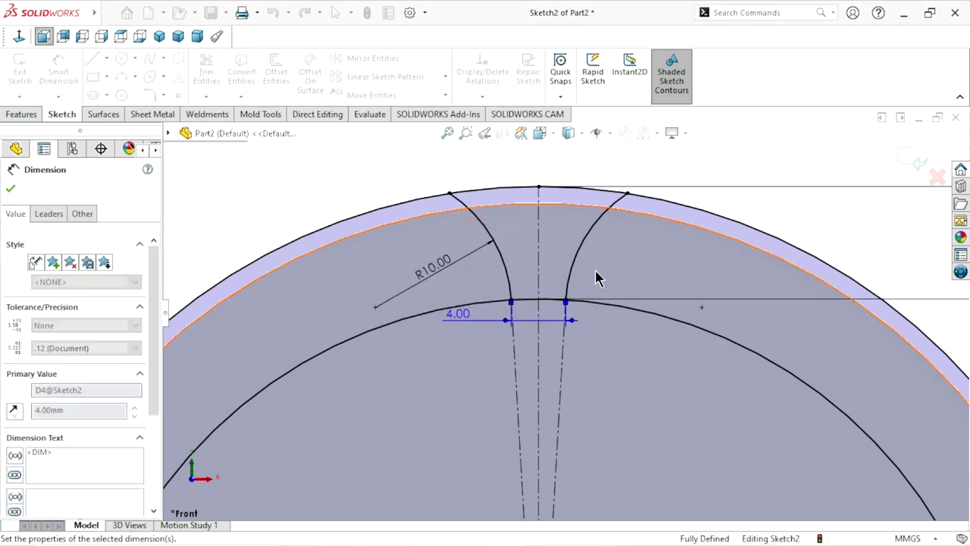
pyautogui.click(106, 57)
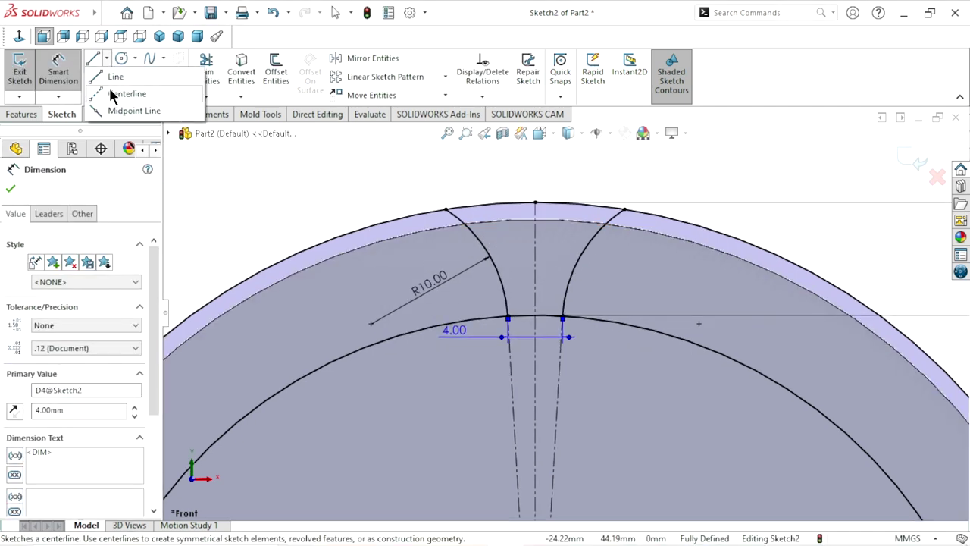
# Step: Draw a horizontal centerline across the tooth gap near the rim
pyautogui.click(459, 243)
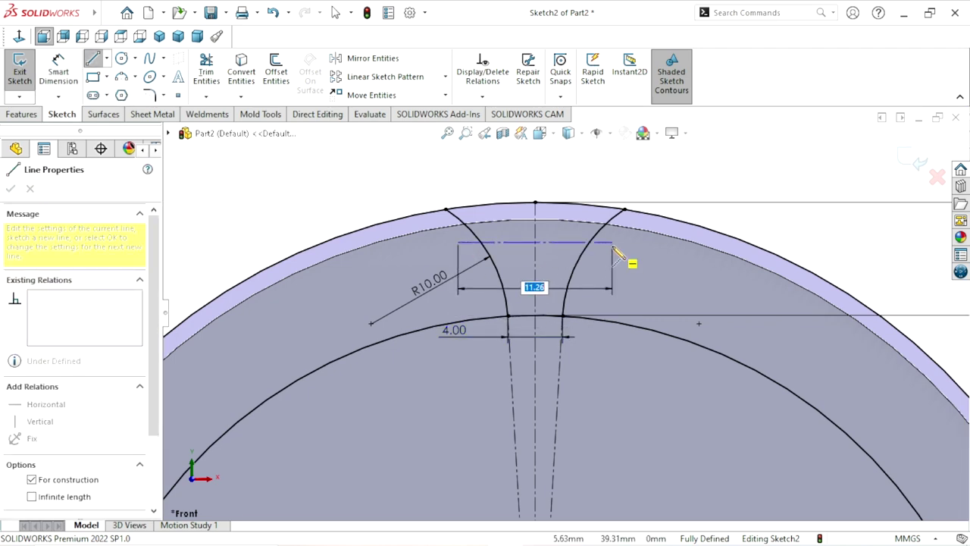
pyautogui.click(613, 243)
pyautogui.rightClick(373, 178)
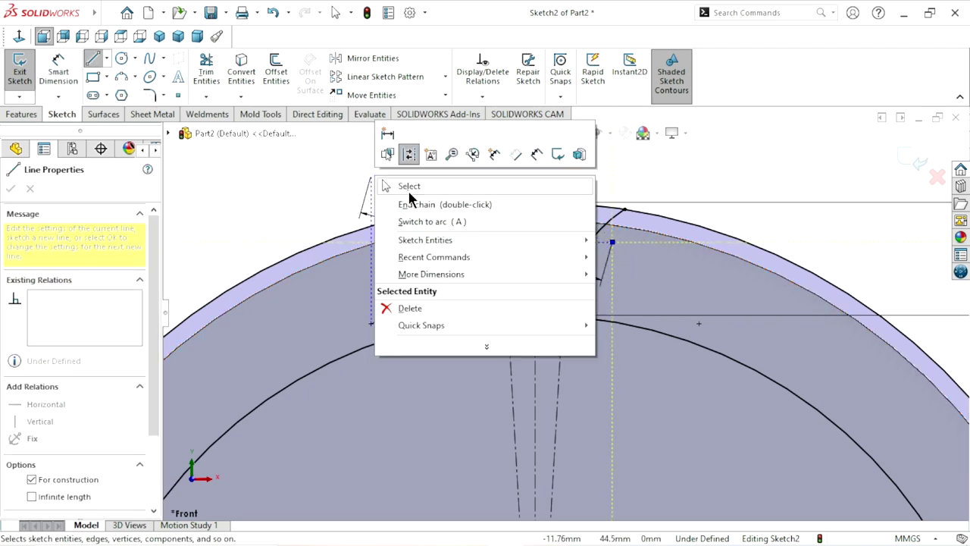
pyautogui.click(410, 186)
pyautogui.scroll(2, 496, 275)
pyautogui.scroll(-3, 497, 275)
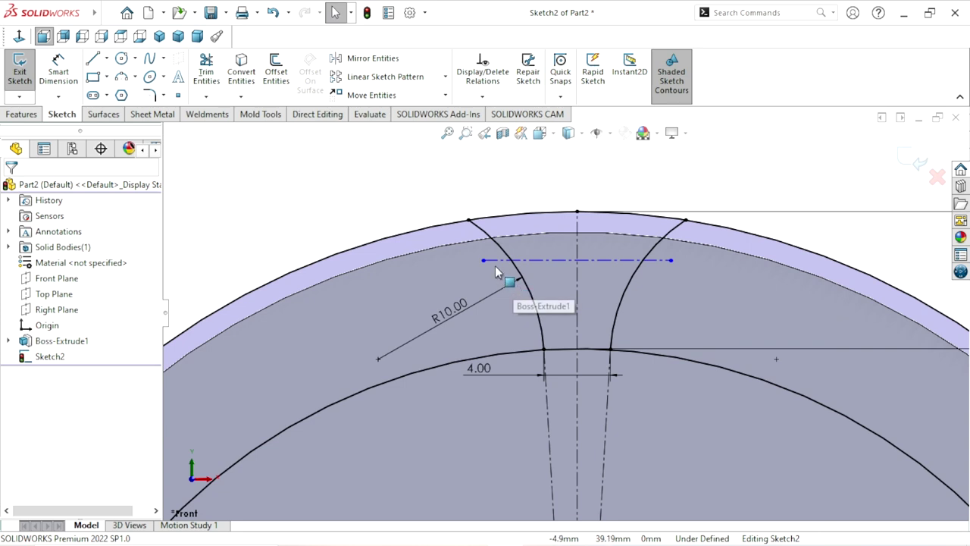
# Step: Select the centerline's left endpoint, the left flank arc and the blank edge together
pyautogui.click(485, 262)
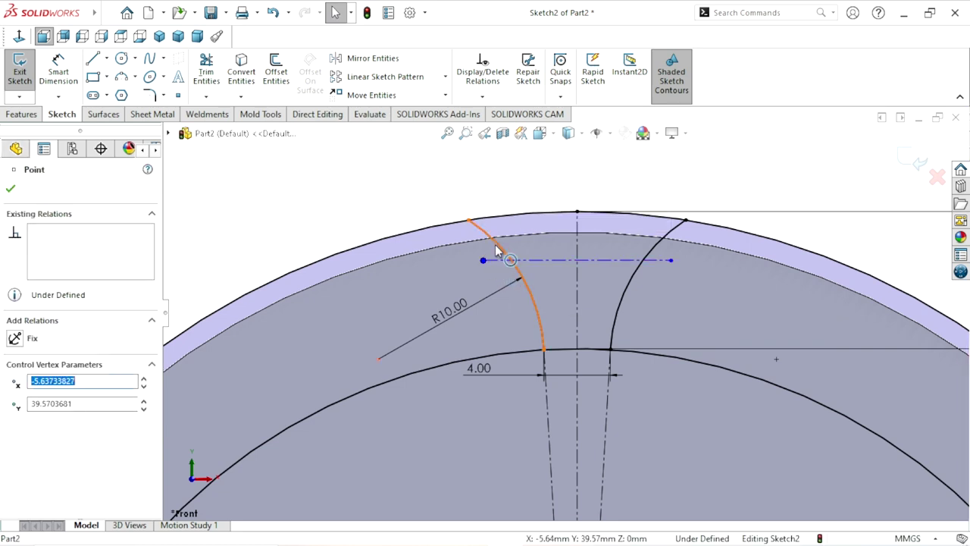
pyautogui.click(494, 249)
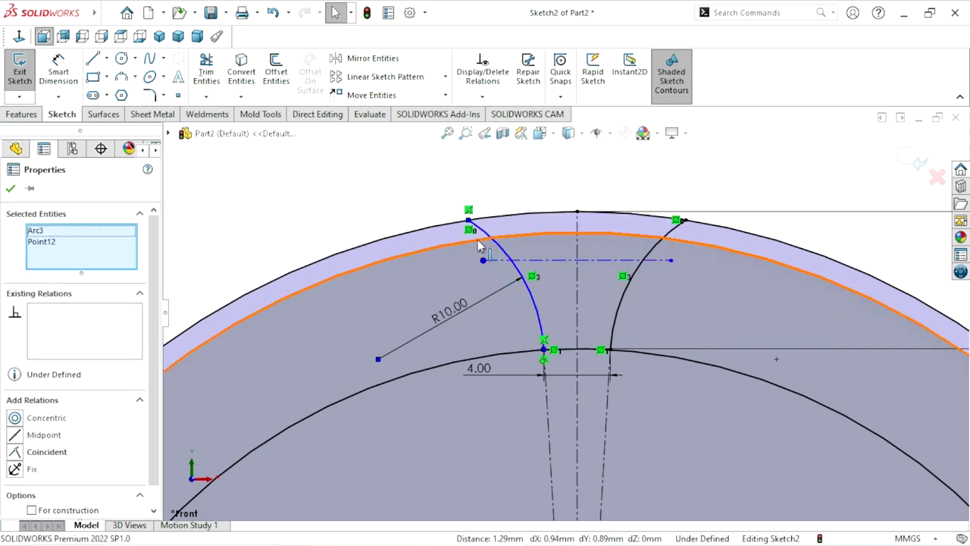
pyautogui.keyDown('ctrl'); pyautogui.click(479, 244); pyautogui.keyUp('ctrl')
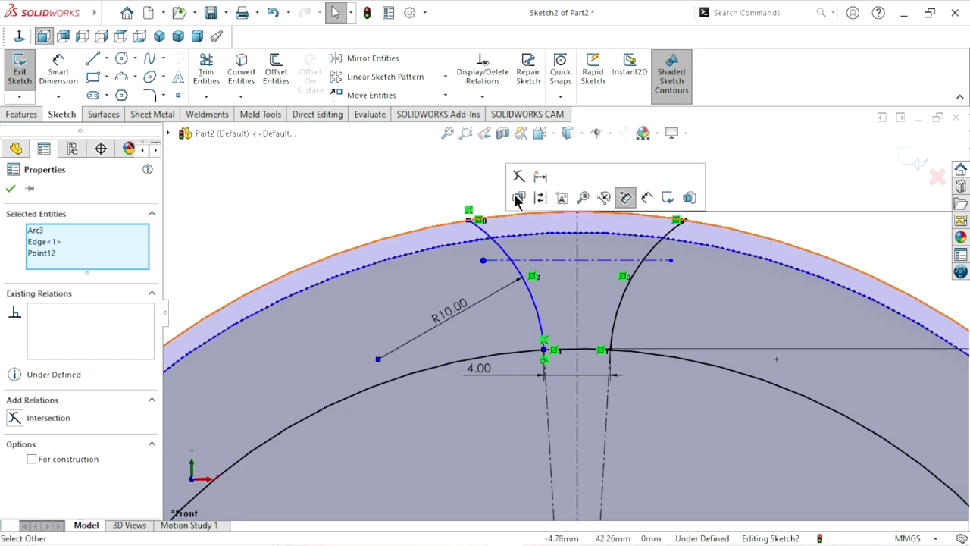
# Step: Give both centerline endpoints Intersection relations with their flank arc and the blank edge
pyautogui.click(517, 179)
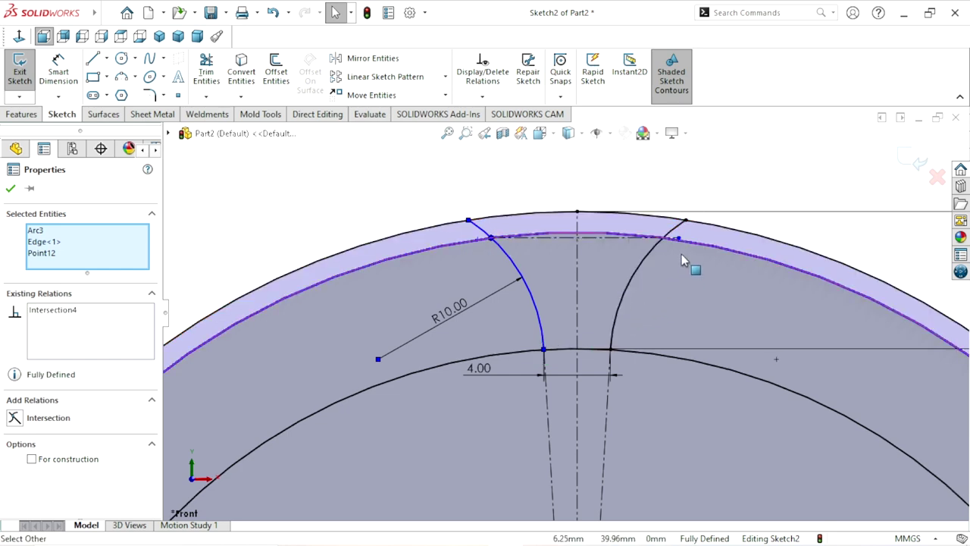
pyautogui.scroll(-3, 682, 255)
pyautogui.click(655, 237)
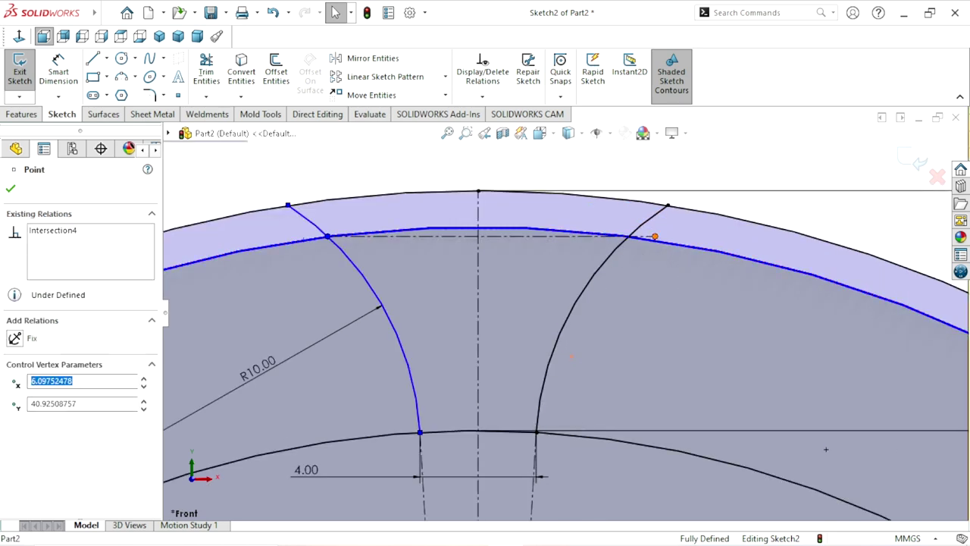
pyautogui.click(609, 254)
pyautogui.keyDown('ctrl'); pyautogui.click(573, 238); pyautogui.keyUp('ctrl')
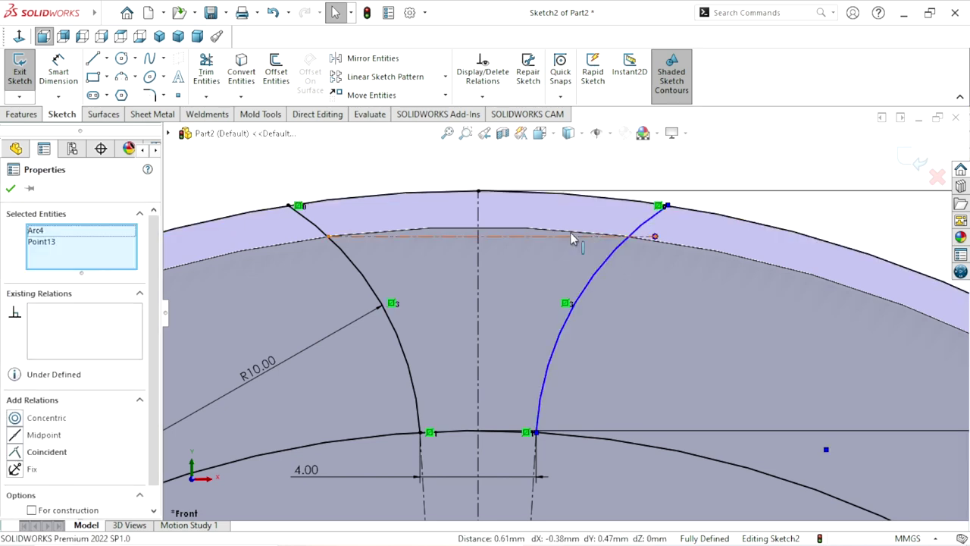
pyautogui.keyDown('ctrl'); pyautogui.click(570, 237); pyautogui.keyUp('ctrl')
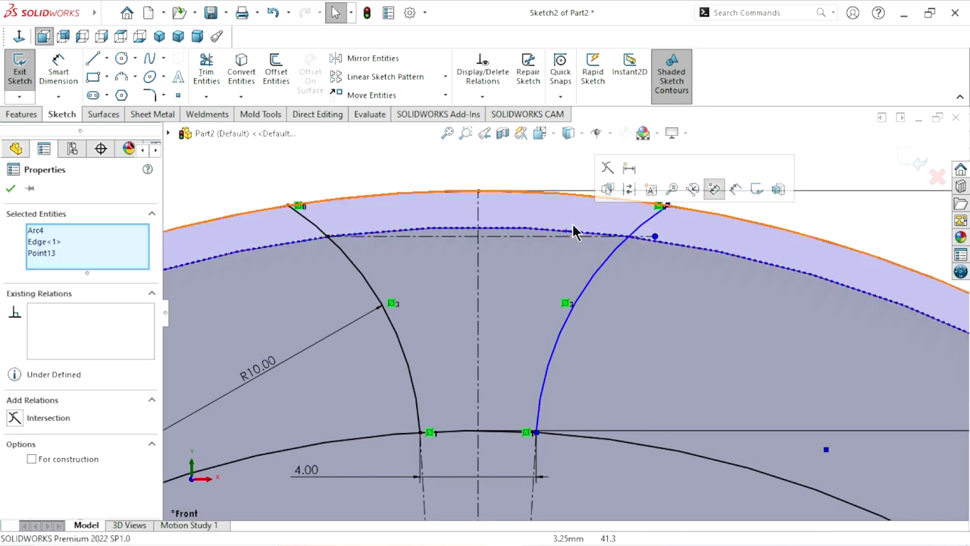
pyautogui.click(606, 168)
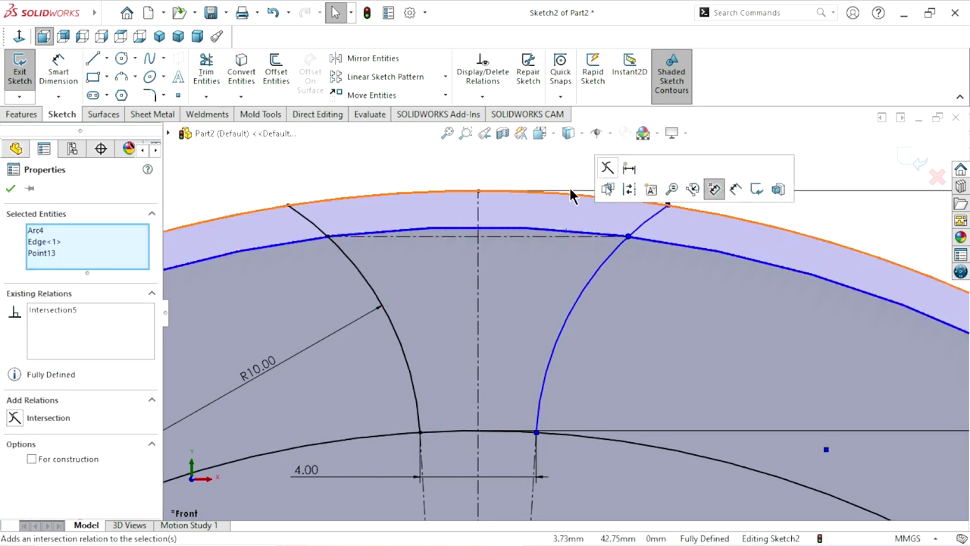
pyautogui.click(10, 188)
pyautogui.scroll(3, 581, 381)
pyautogui.scroll(2, 532, 323)
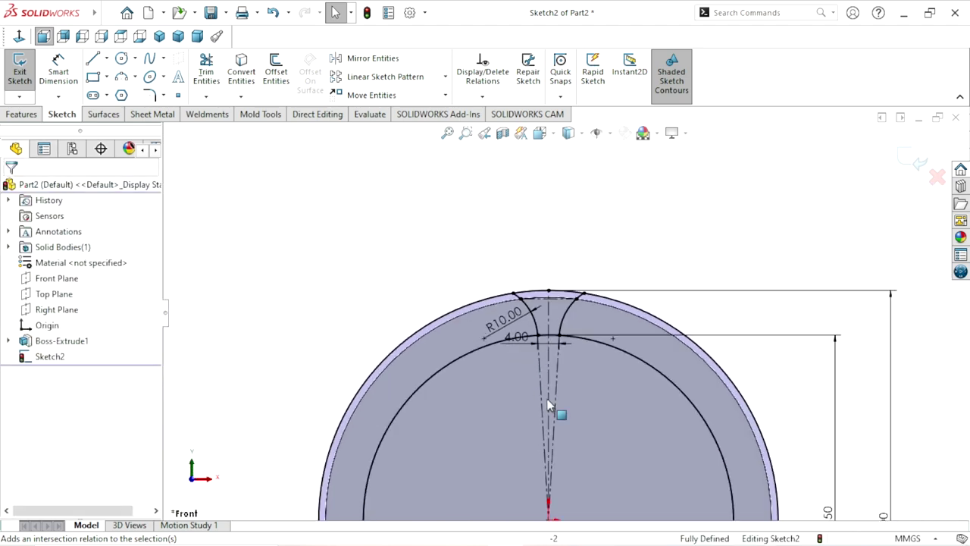
# Step: Add a driven 10.33 mm length dimension to the centerline
pyautogui.click(69, 65)
pyautogui.click(542, 248)
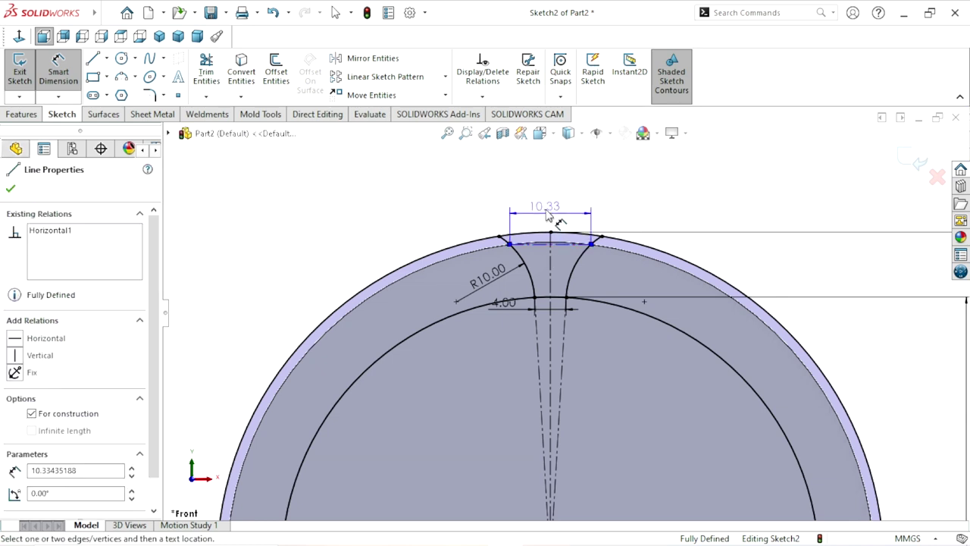
pyautogui.click(550, 212)
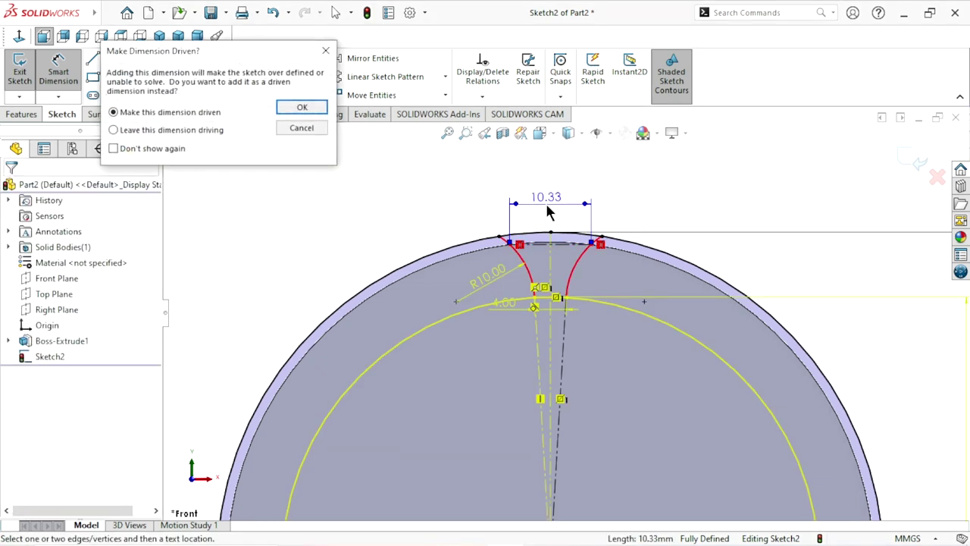
pyautogui.click(303, 108)
pyautogui.scroll(2, 576, 432)
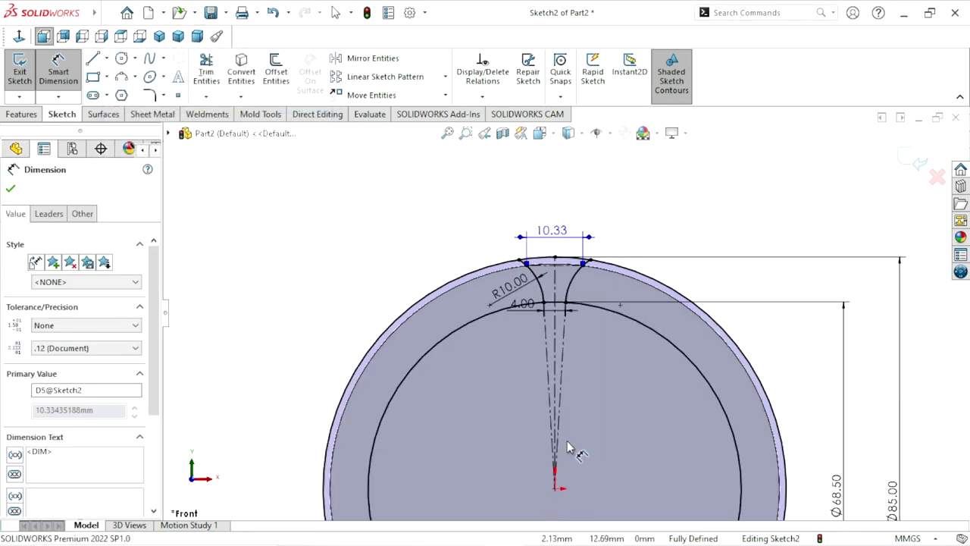
pyautogui.scroll(-1, 570, 385)
pyautogui.scroll(1, 576, 364)
pyautogui.scroll(-1, 589, 326)
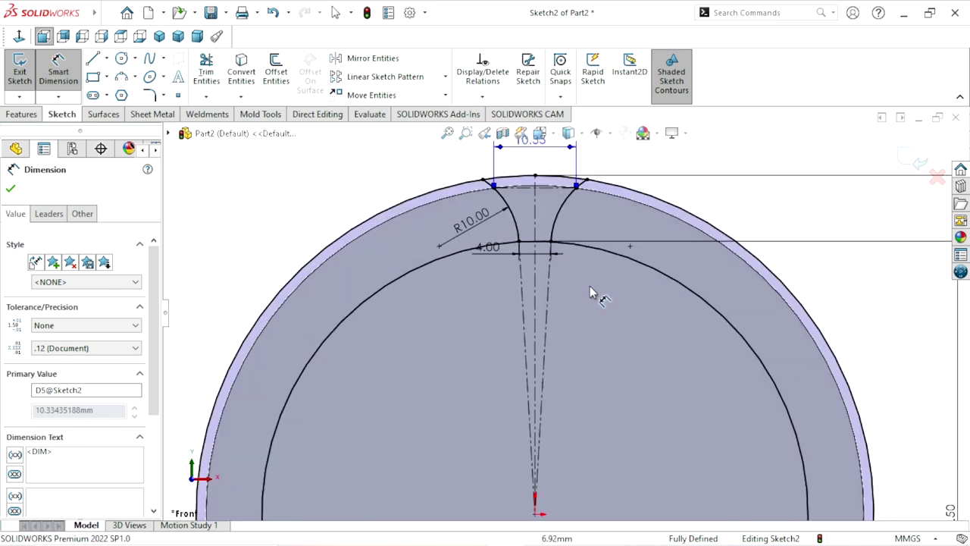
pyautogui.scroll(1, 583, 275)
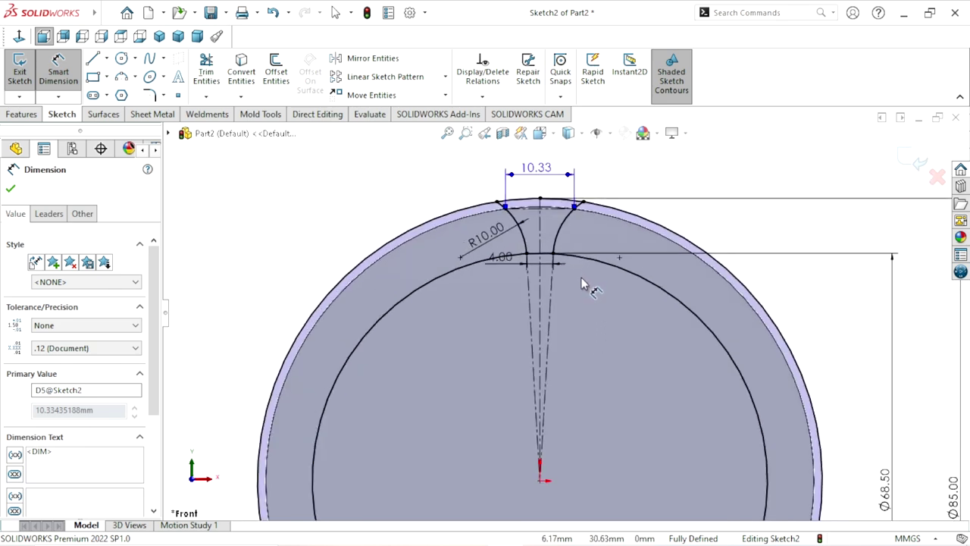
# Step: Power-trim away the leftover circle arcs around the tooth outline
pyautogui.click(203, 79)
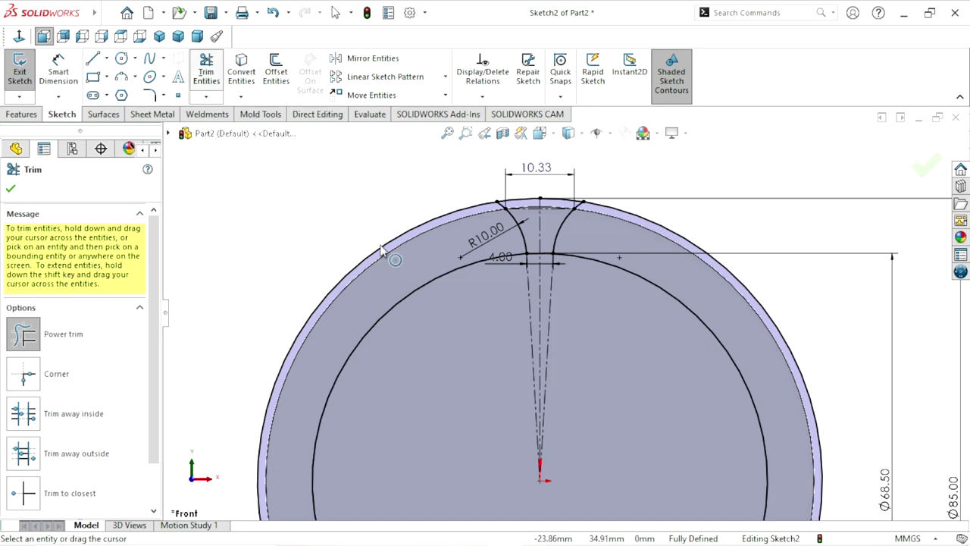
pyautogui.moveTo(385, 256); pyautogui.dragTo(415, 317)
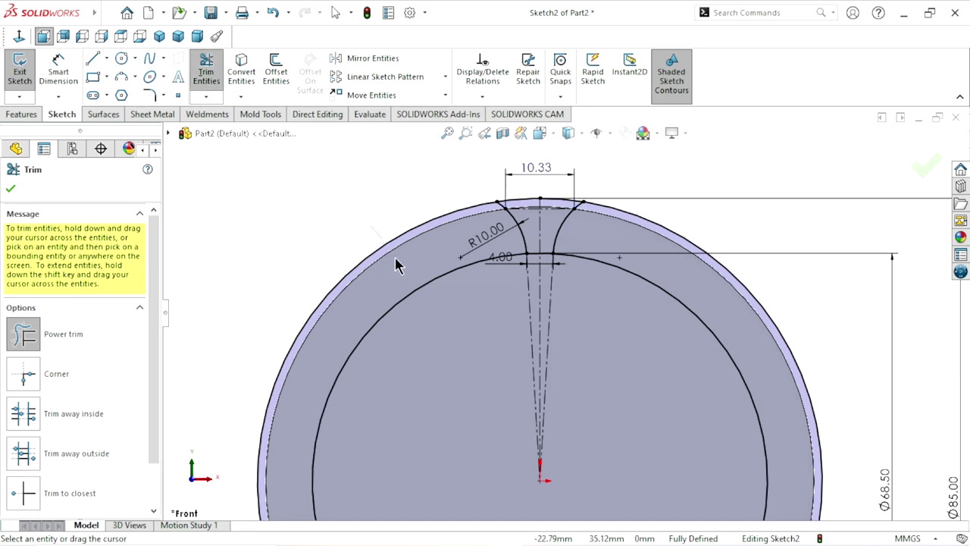
pyautogui.click(10, 191)
pyautogui.scroll(2, 504, 319)
pyautogui.scroll(1, 541, 346)
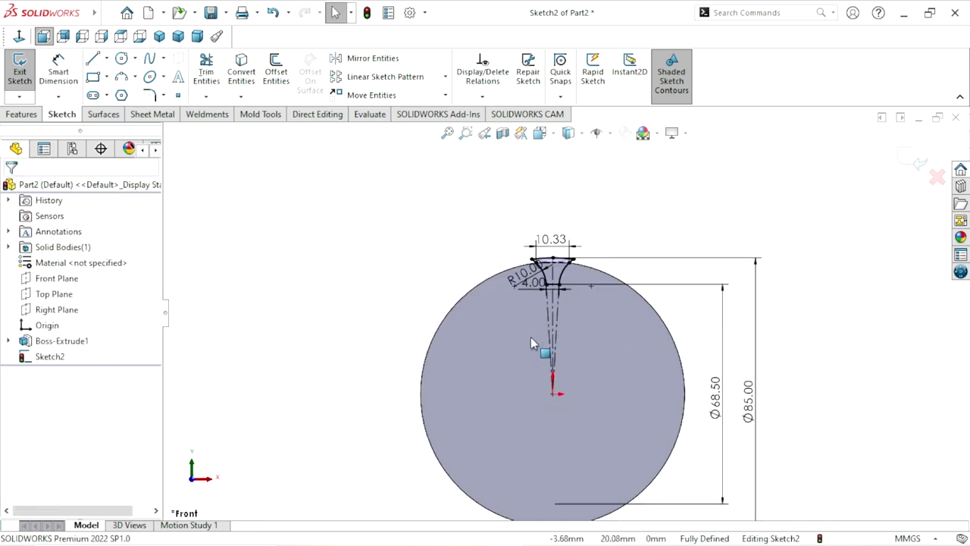
pyautogui.scroll(2, 541, 346)
pyautogui.scroll(-2, 650, 440)
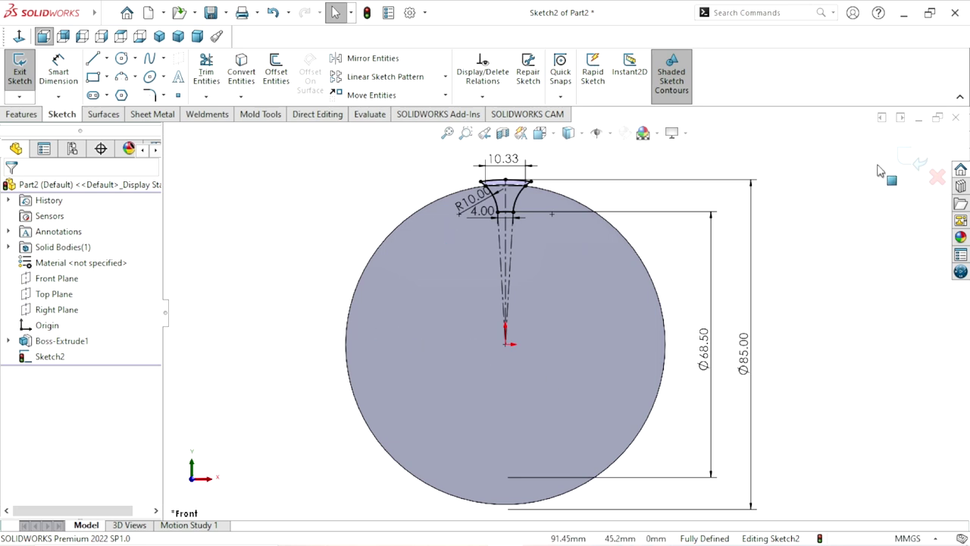
# Step: Exit Sketch2 and orbit the part to view it in 3D
pyautogui.click(912, 164)
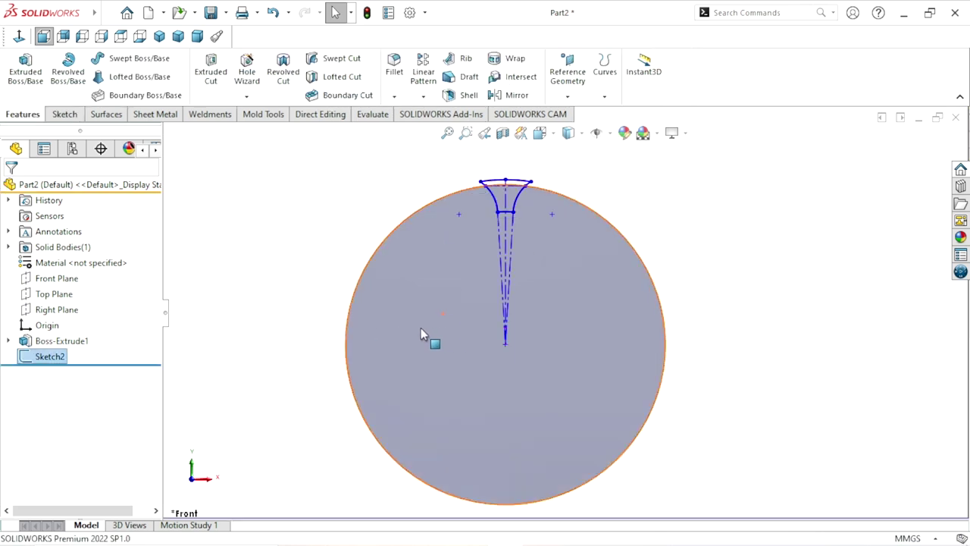
pyautogui.moveTo(741, 234)
pyautogui.mouseDown(button='middle')
pyautogui.moveTo(714, 255)
pyautogui.moveTo(684, 307)
pyautogui.moveTo(691, 302)
pyautogui.moveTo(667, 311)
pyautogui.mouseUp(button='middle')
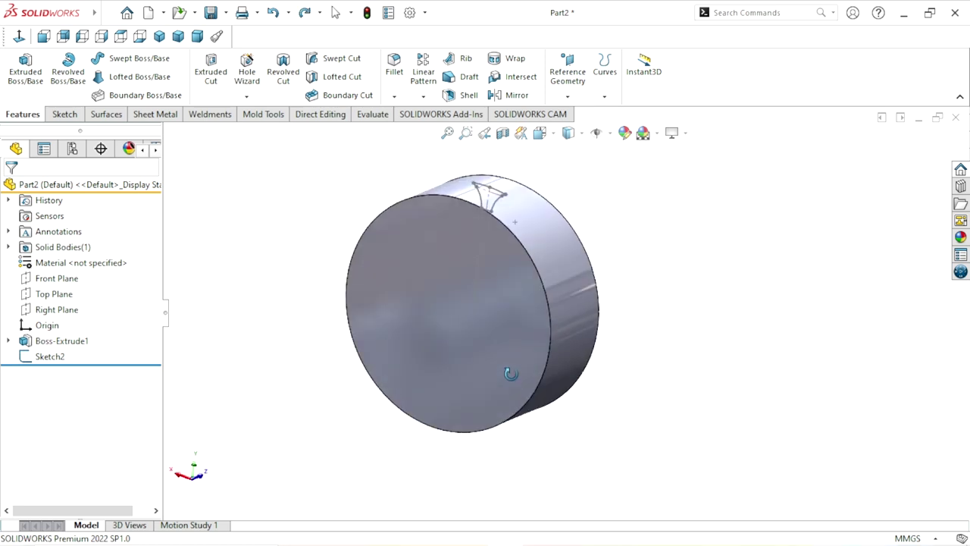
pyautogui.click(47, 298)
# Step: Start a new sketch on the Top Plane viewed normal to it
pyautogui.click(63, 282)
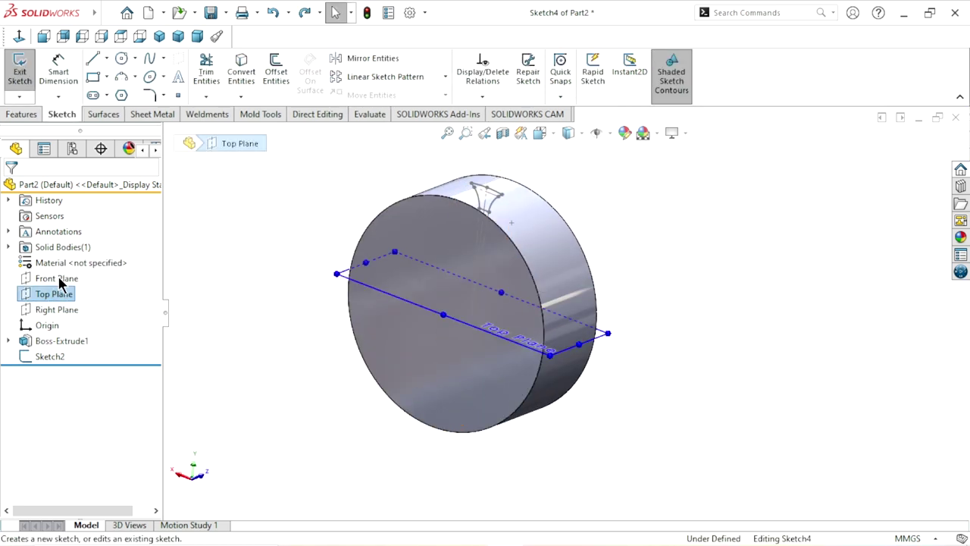
pyautogui.click(19, 39)
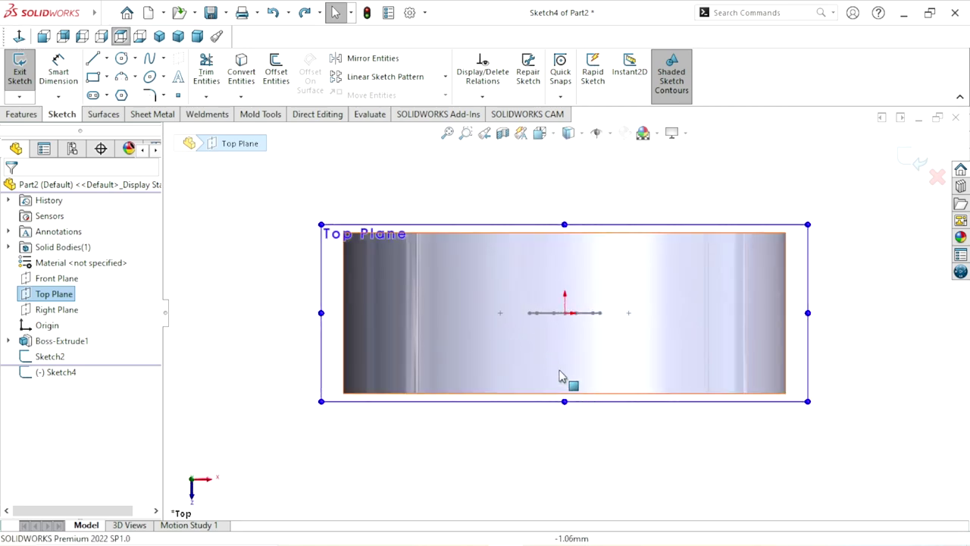
pyautogui.scroll(1, 644, 352)
pyautogui.click(804, 328)
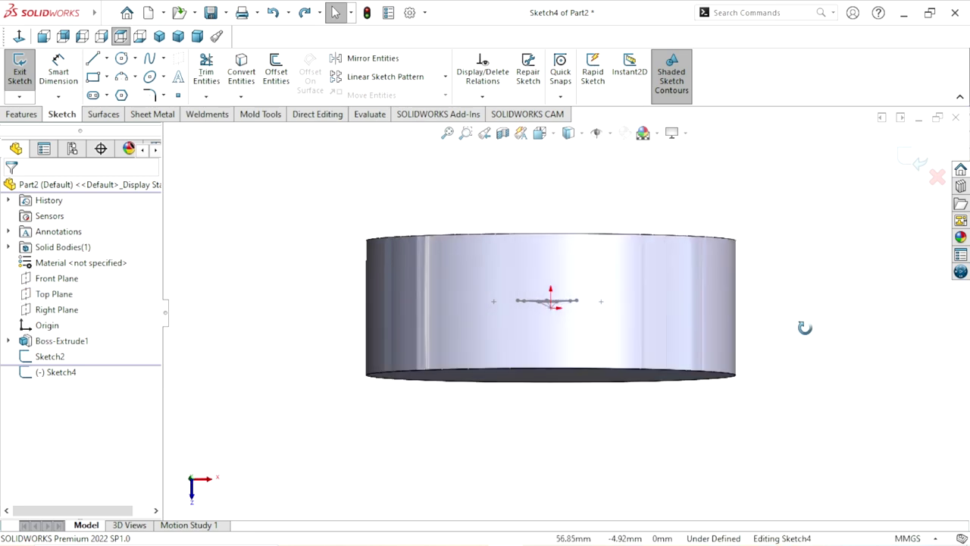
pyautogui.moveTo(805, 327); pyautogui.dragTo(411, 276, button='middle')
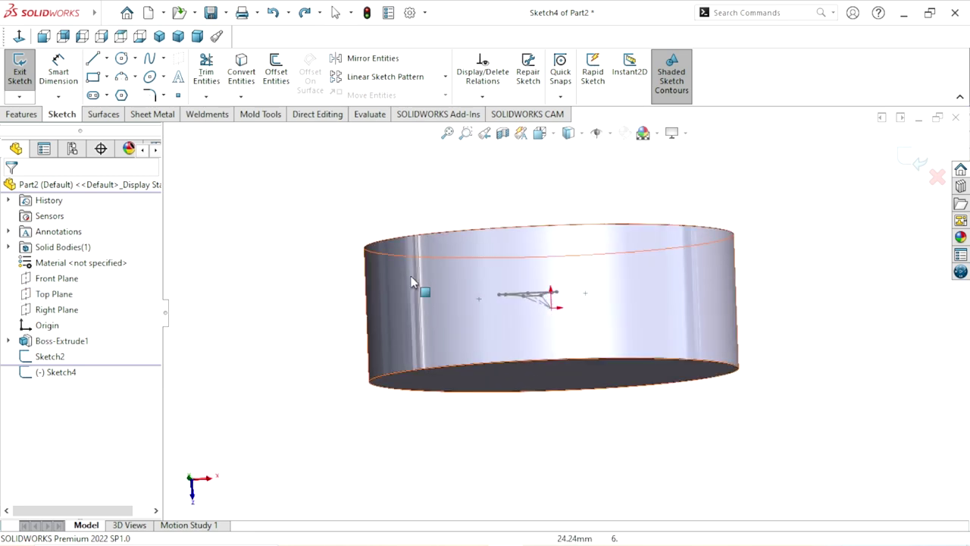
pyautogui.click(19, 36)
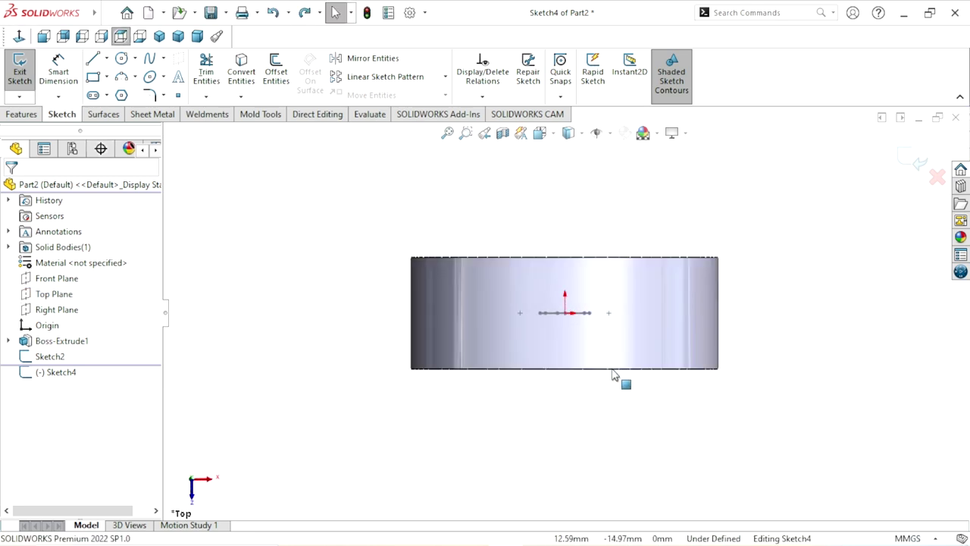
# Step: Begin a vertical centerline at the blank's top edge midpoint
pyautogui.click(106, 58)
pyautogui.click(114, 94)
pyautogui.click(565, 258)
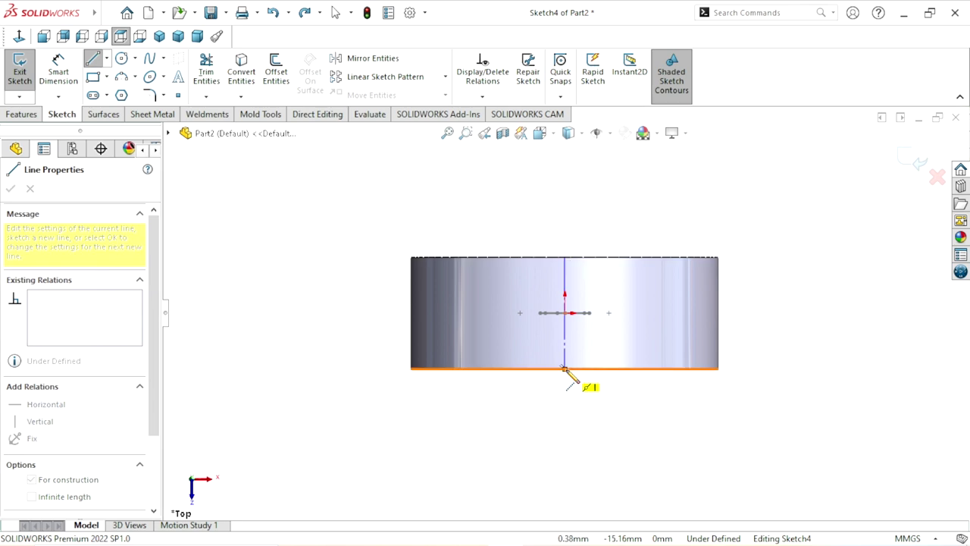
# Step: End the vertical centerline at the blank's bottom edge
pyautogui.click(564, 369)
pyautogui.rightClick(757, 332)
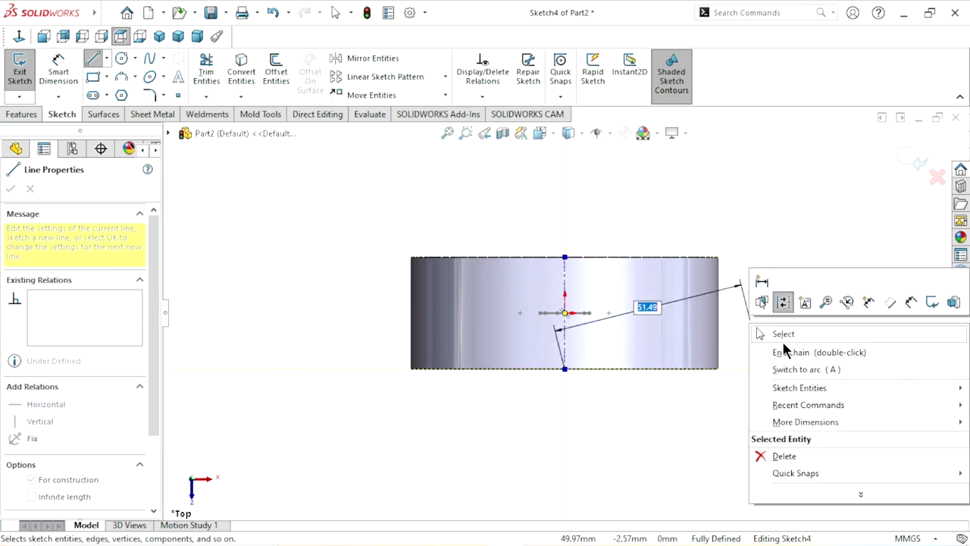
pyautogui.click(761, 332)
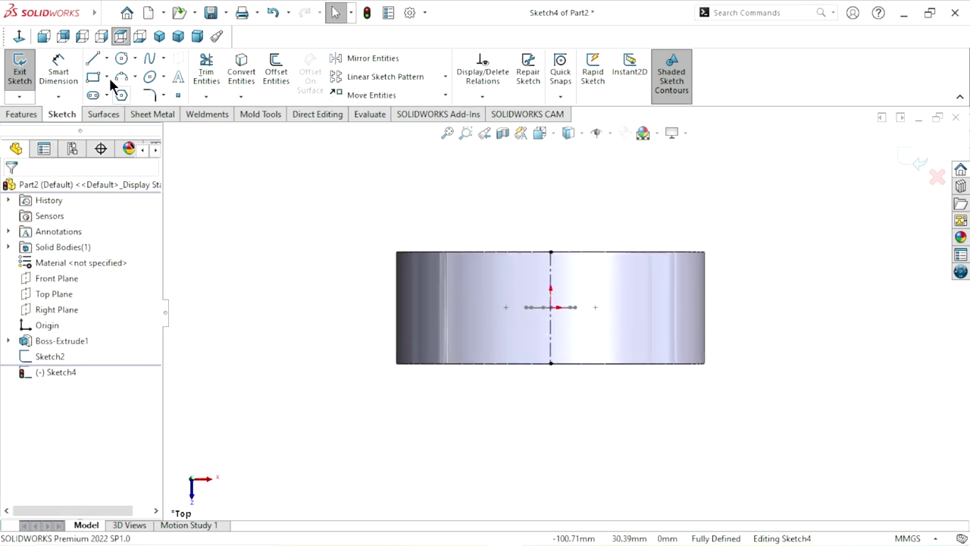
# Step: Draw a slanted line from the blank's top edge to its bottom edge
pyautogui.click(94, 61)
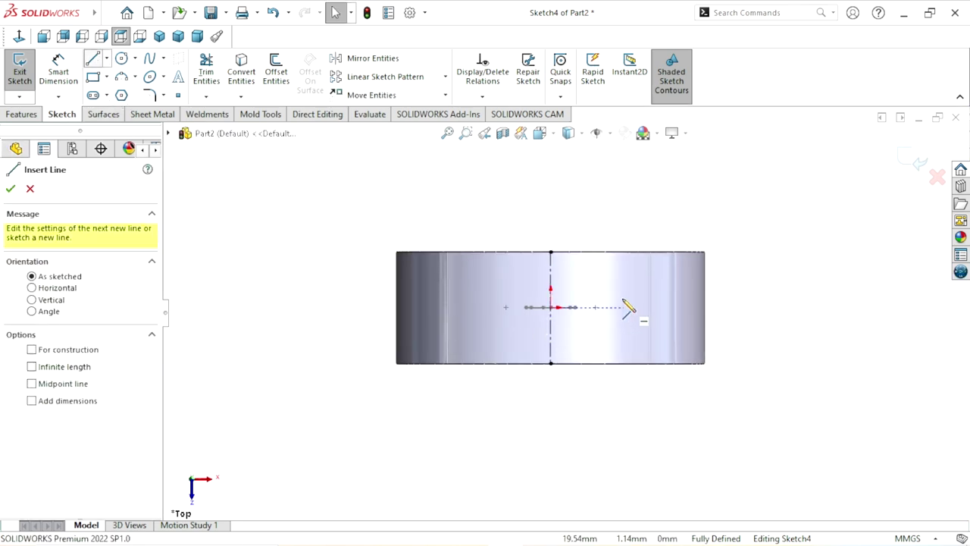
pyautogui.click(523, 252)
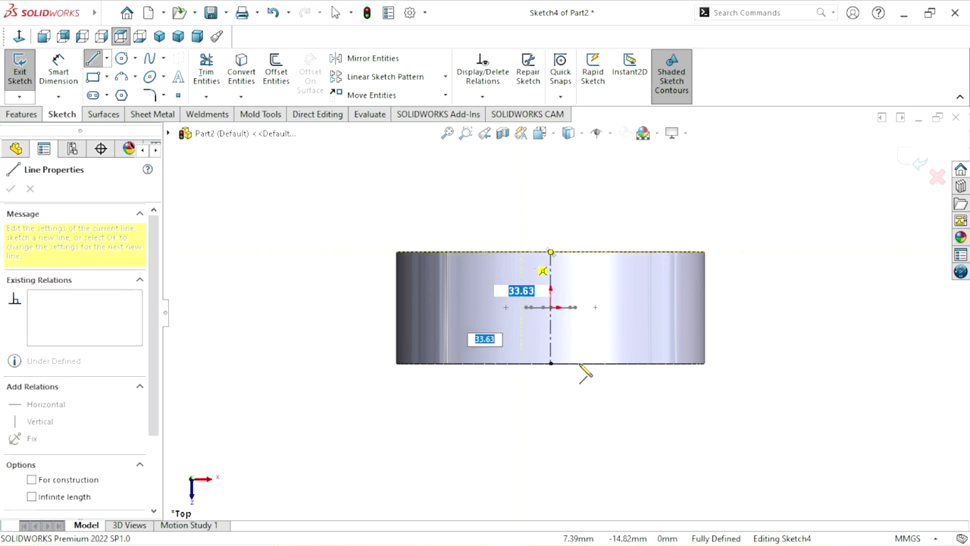
pyautogui.click(582, 363)
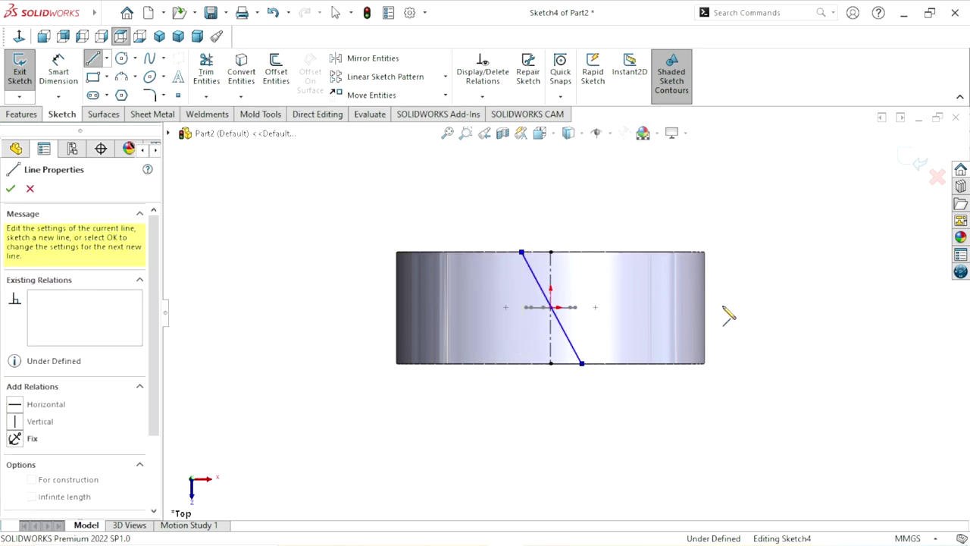
pyautogui.rightClick(744, 294)
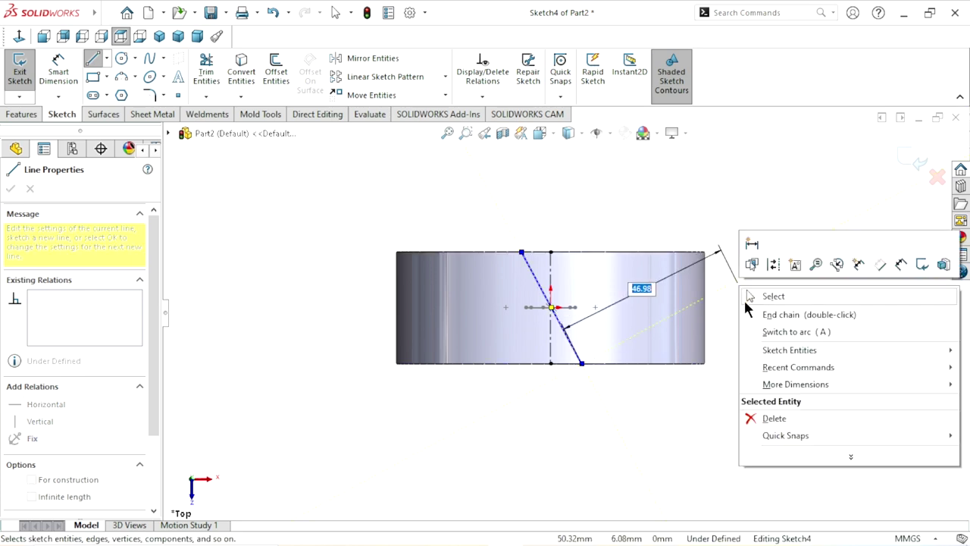
pyautogui.click(754, 299)
pyautogui.scroll(3, 530, 325)
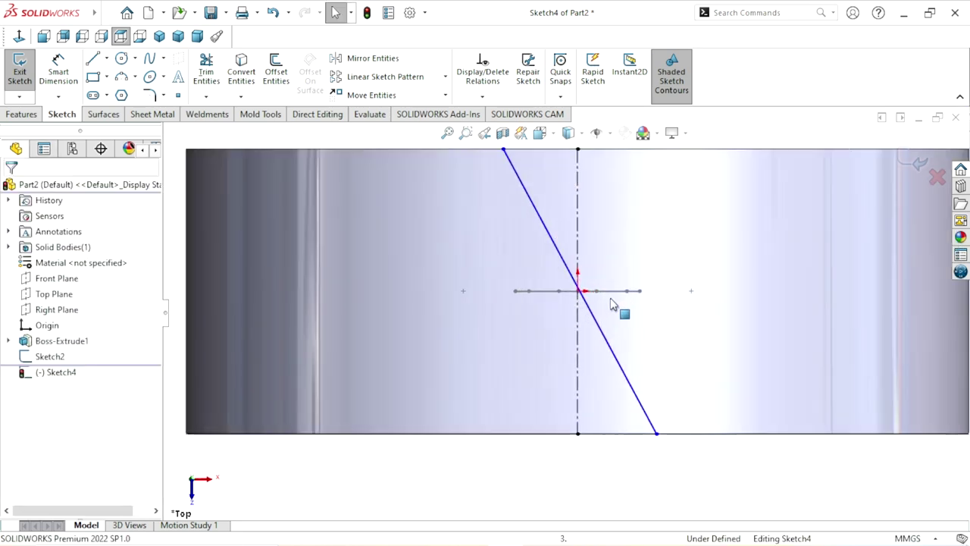
pyautogui.scroll(2, 576, 324)
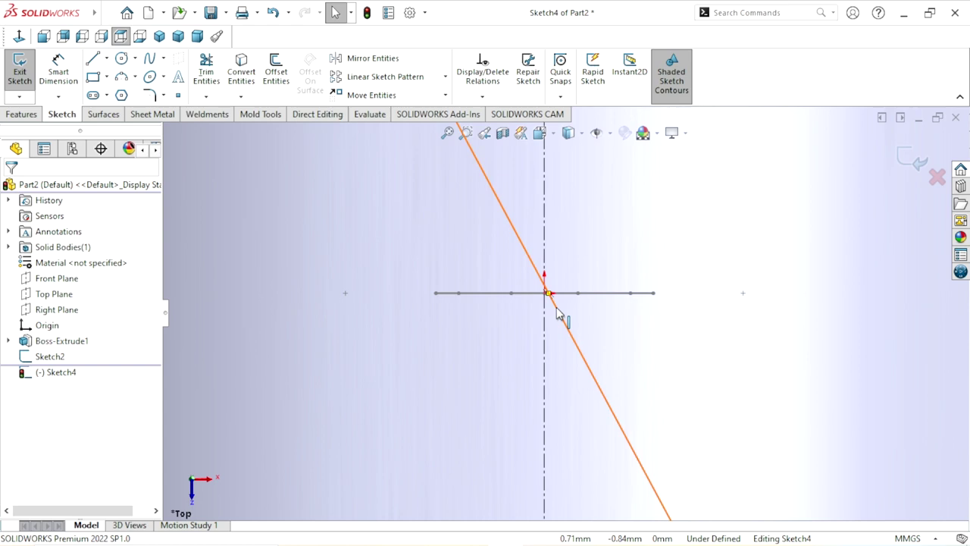
# Step: Add a Midpoint relation placing the slanted line's midpoint on the centre point
pyautogui.click(551, 296)
pyautogui.click(704, 270)
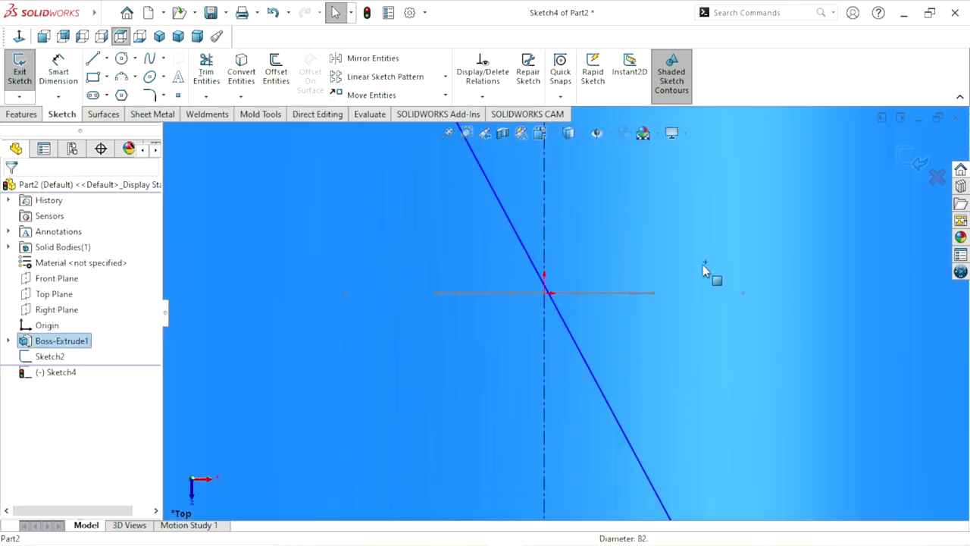
pyautogui.scroll(-3, 576, 318)
pyautogui.press('Escape')
pyautogui.scroll(3, 572, 326)
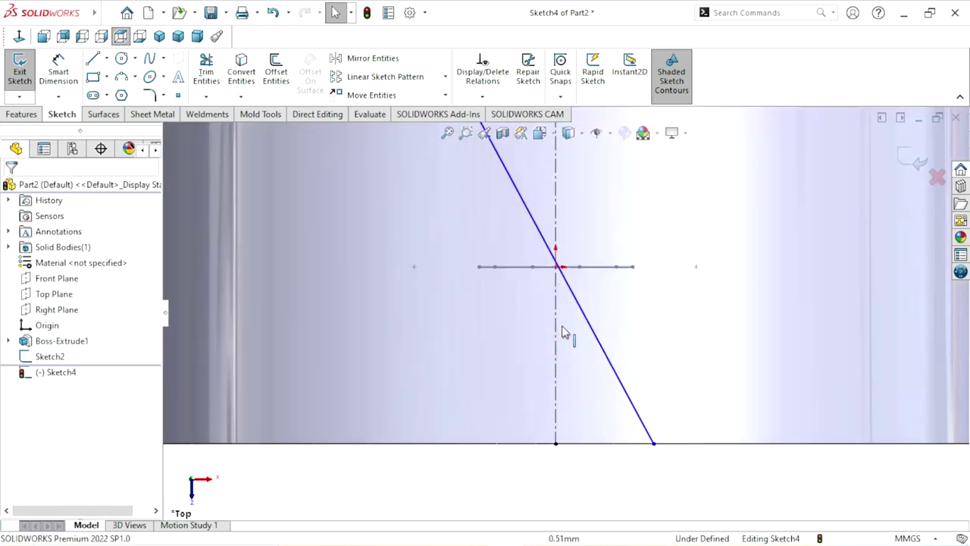
pyautogui.scroll(2, 576, 296)
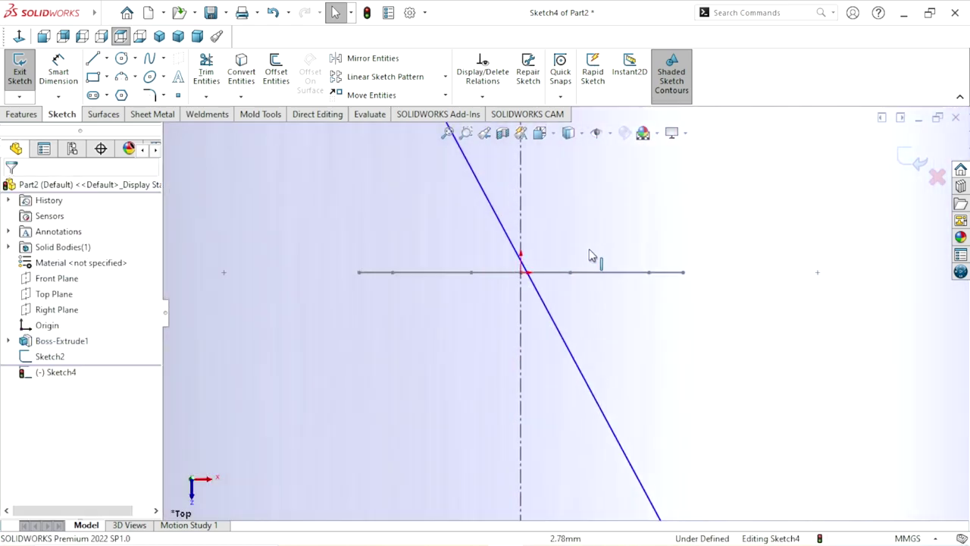
pyautogui.click(528, 278)
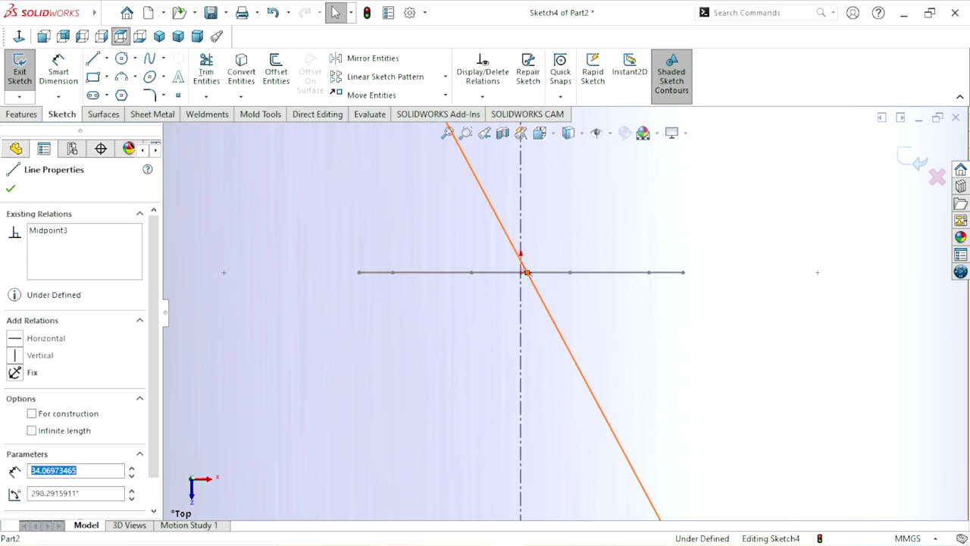
pyautogui.keyDown('ctrl'); pyautogui.click(523, 271); pyautogui.keyUp('ctrl')
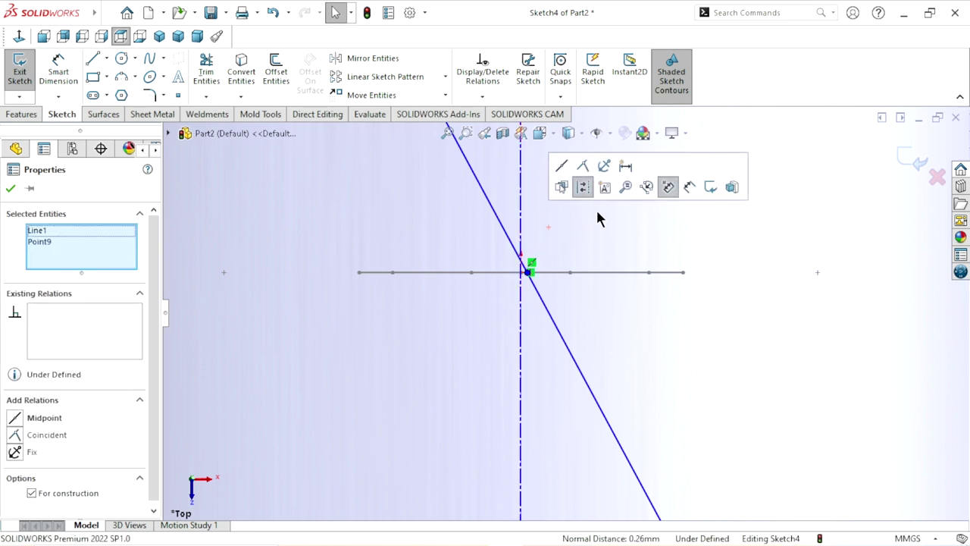
pyautogui.click(564, 178)
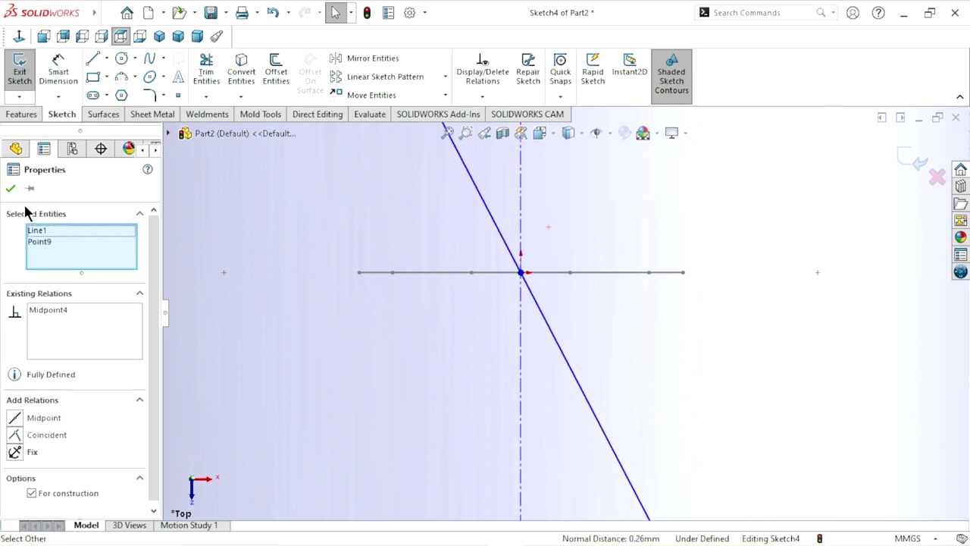
pyautogui.click(10, 188)
# Step: Fit the model in view and hide Sketch2
pyautogui.press('f')
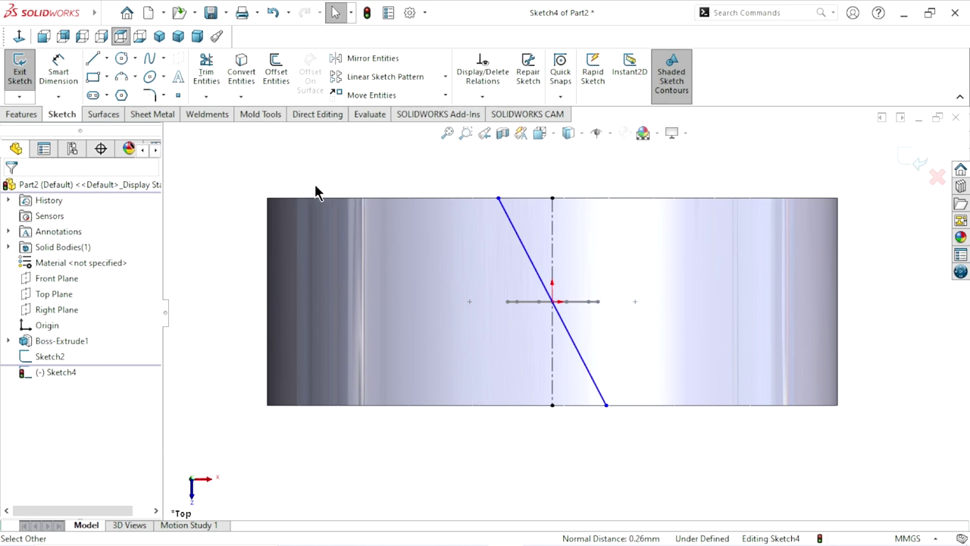
pyautogui.click(50, 356)
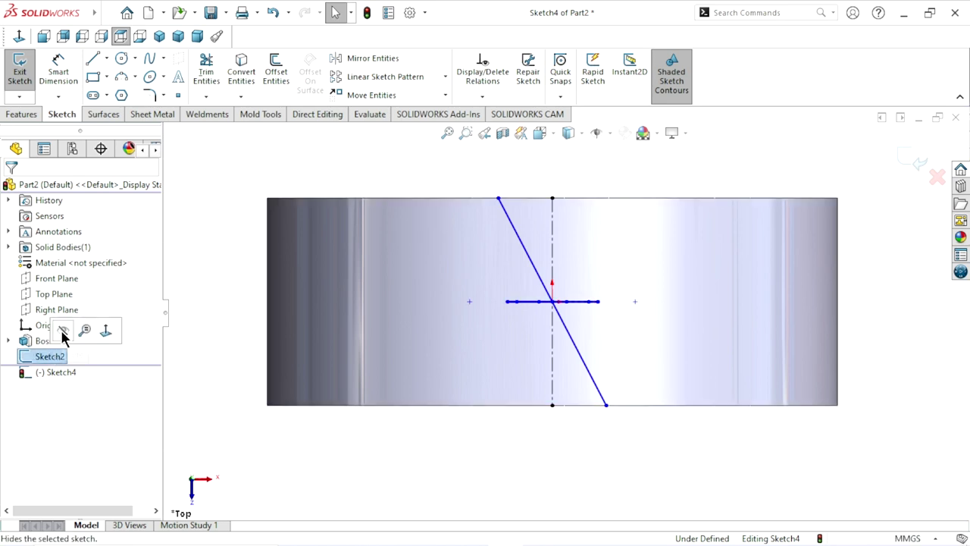
pyautogui.click(281, 342)
# Step: Exit Sketch4 and tilt the view to see the cylinder at an angle
pyautogui.click(913, 161)
pyautogui.scroll(4, 588, 331)
pyautogui.scroll(1, 576, 340)
pyautogui.moveTo(582, 290)
pyautogui.mouseDown(button='middle')
pyautogui.moveTo(581, 220)
pyautogui.moveTo(595, 200)
pyautogui.mouseUp(button='middle')
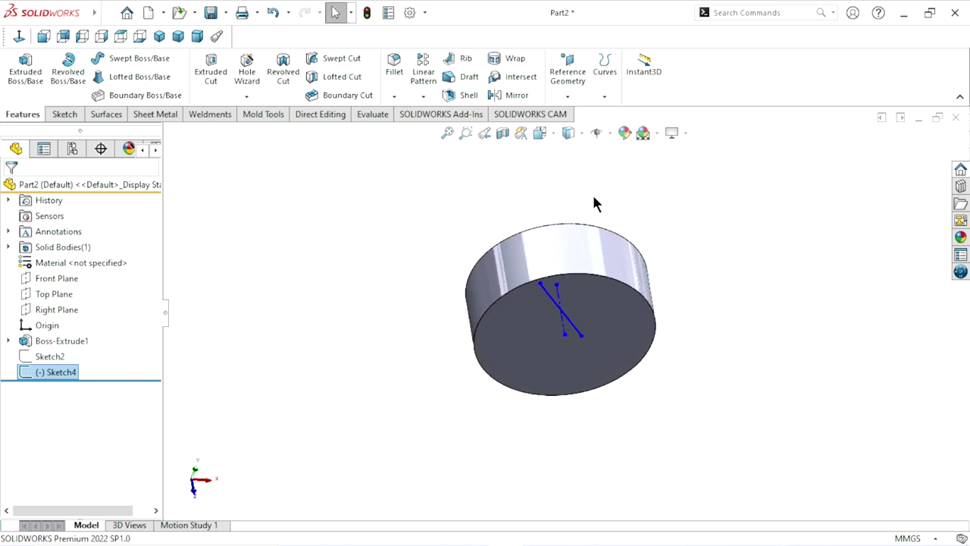
pyautogui.click(659, 227)
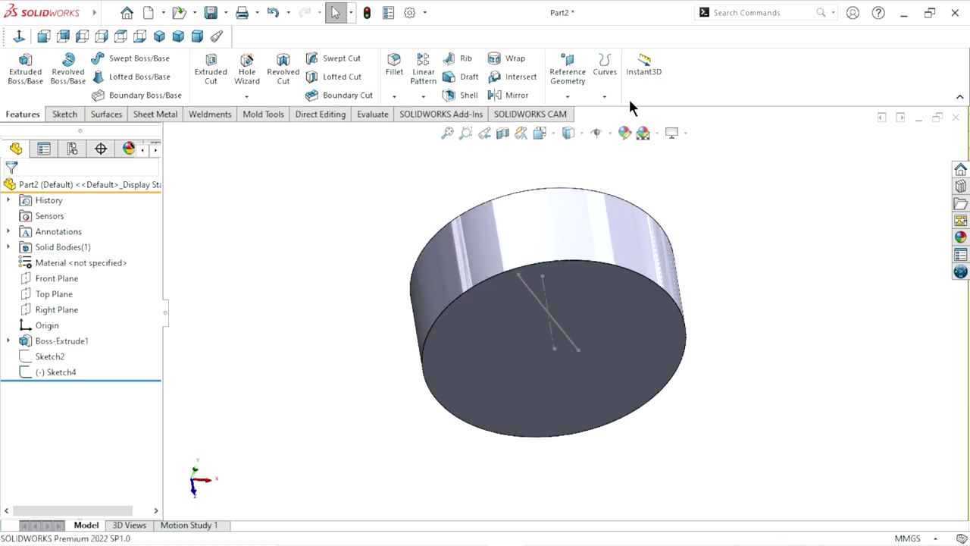
# Step: Project Sketch4's slanted line onto the cylinder's side face as Curve2
pyautogui.click(604, 100)
pyautogui.click(601, 130)
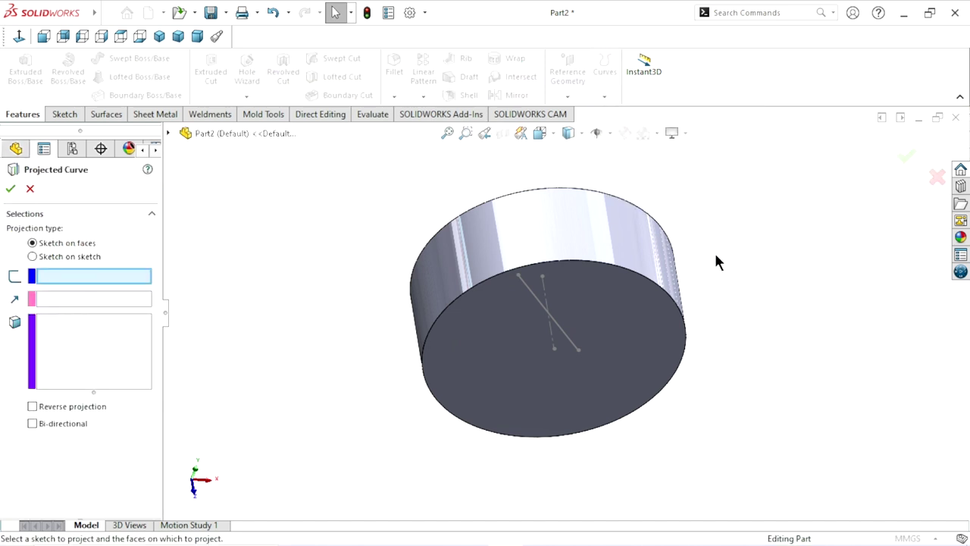
pyautogui.click(574, 349)
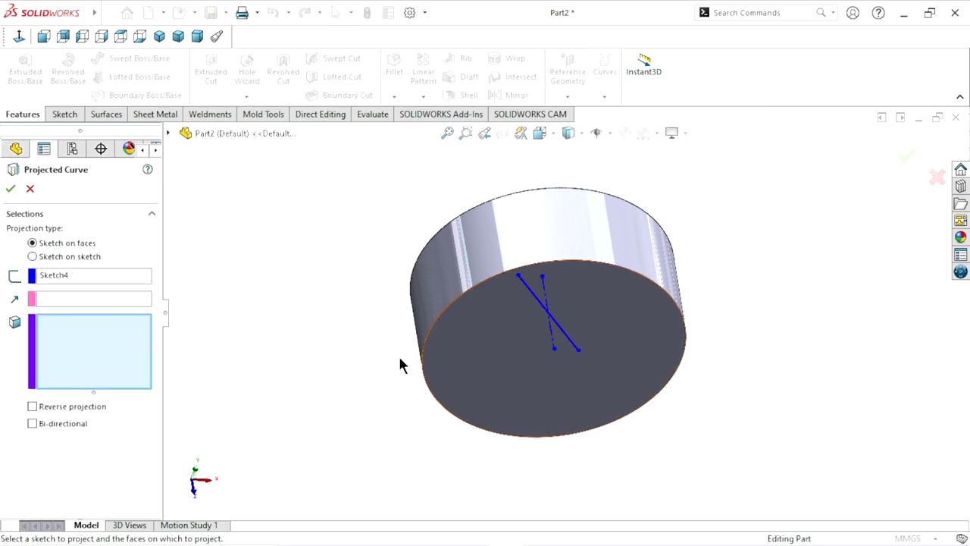
pyautogui.click(551, 245)
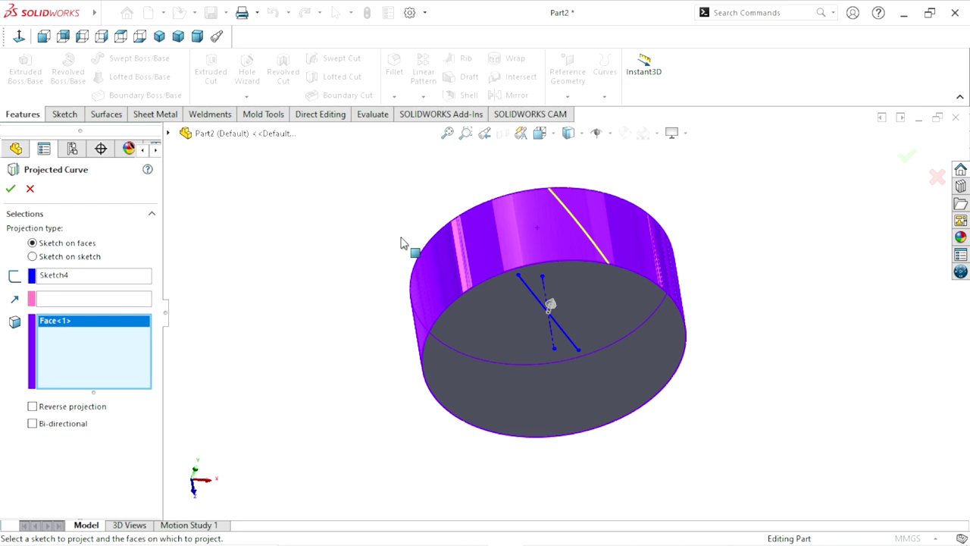
pyautogui.click(11, 189)
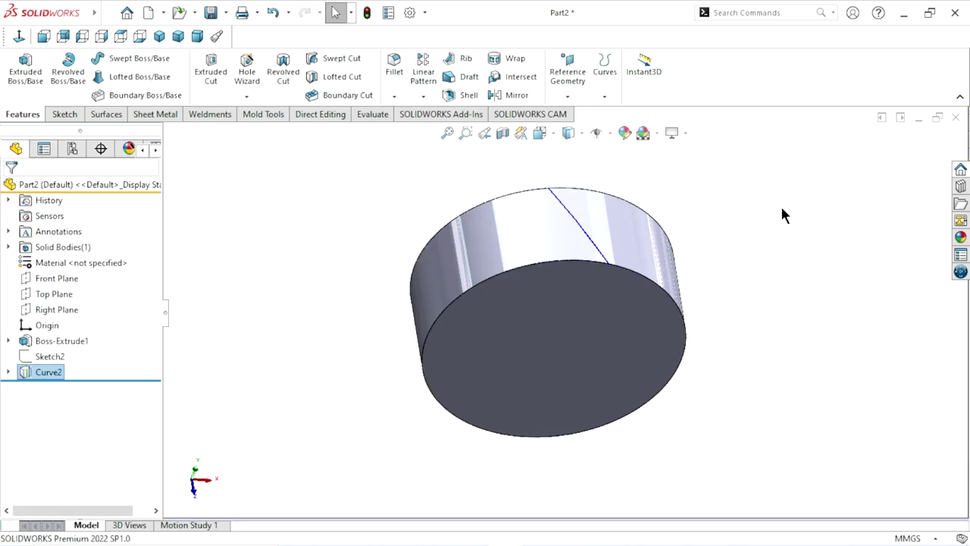
pyautogui.moveTo(761, 250); pyautogui.dragTo(659, 353, button='middle')
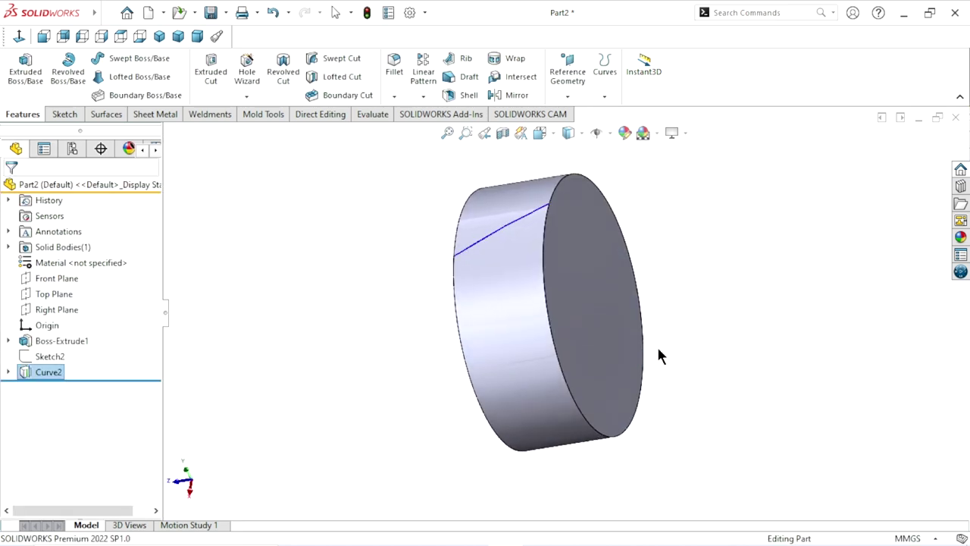
pyautogui.click(52, 355)
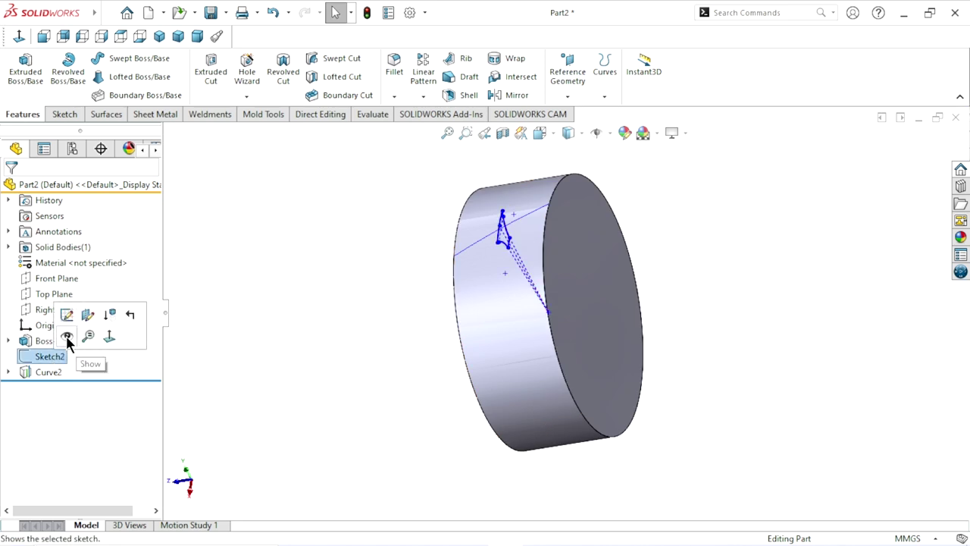
# Step: Show the tooth-profile Sketch2 again
pyautogui.click(66, 337)
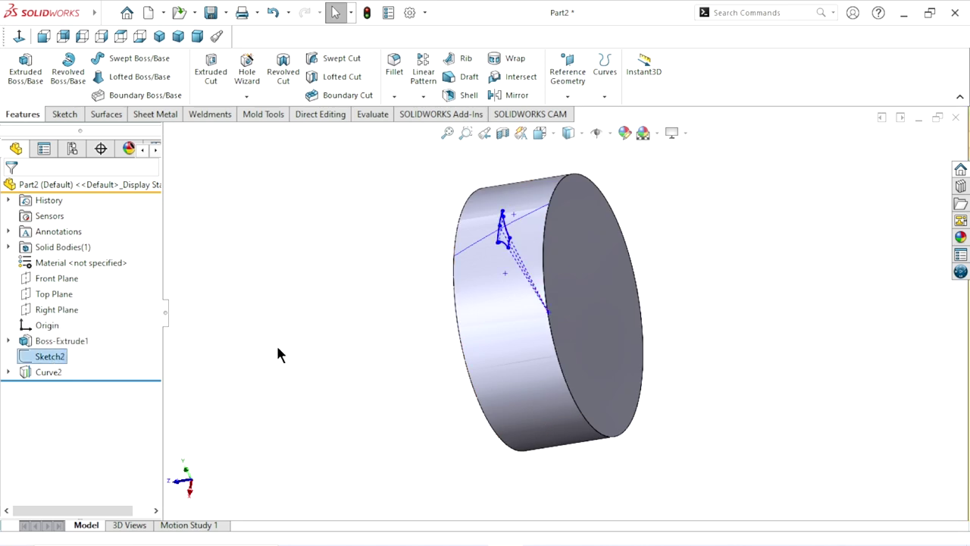
pyautogui.moveTo(363, 340)
pyautogui.mouseDown(button='middle')
pyautogui.moveTo(410, 347)
pyautogui.moveTo(418, 258)
pyautogui.moveTo(405, 263)
pyautogui.moveTo(407, 298)
pyautogui.moveTo(427, 331)
pyautogui.mouseUp(button='middle')
pyautogui.scroll(-2, 531, 304)
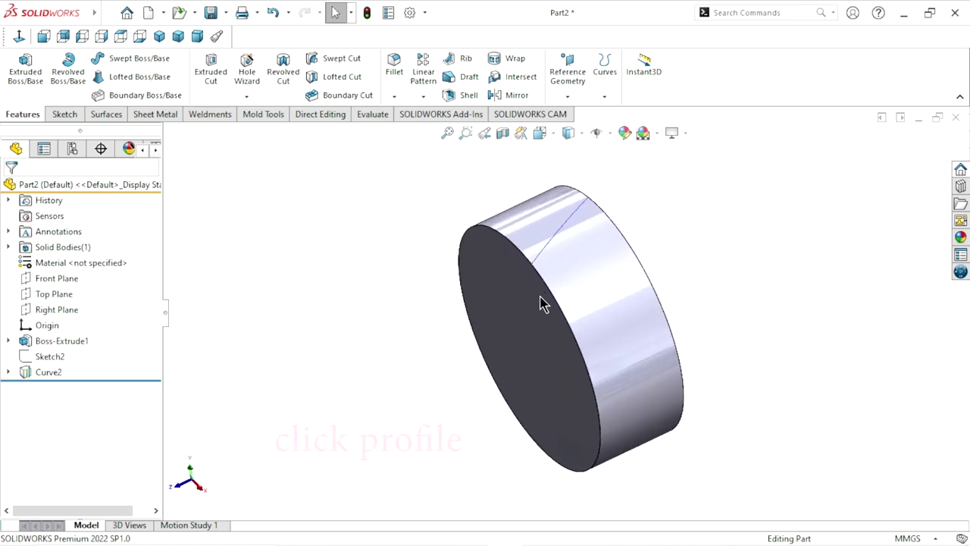
# Step: Select Sketch2 and the blank's front end face, then insert a Derived Sketch
pyautogui.click(50, 357)
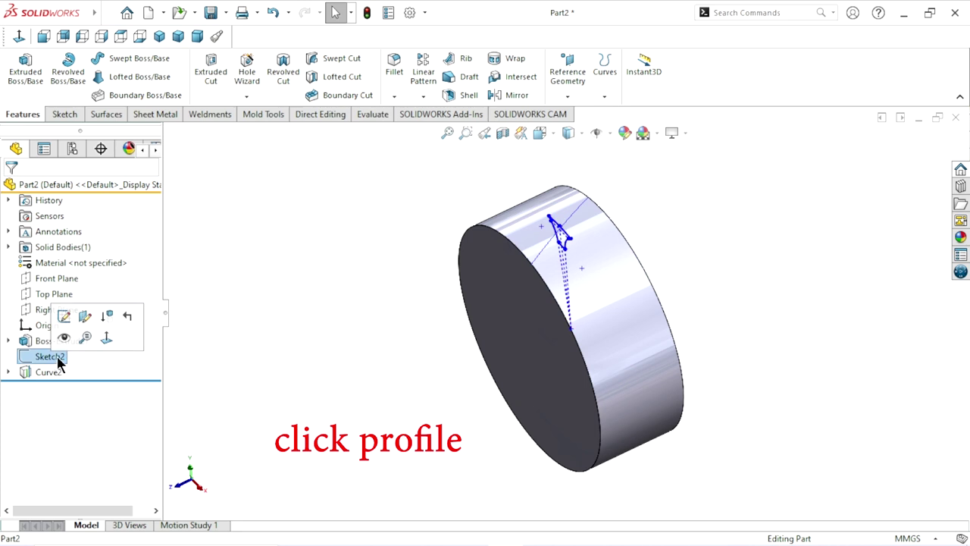
pyautogui.moveTo(302, 374); pyautogui.dragTo(315, 390, button='middle')
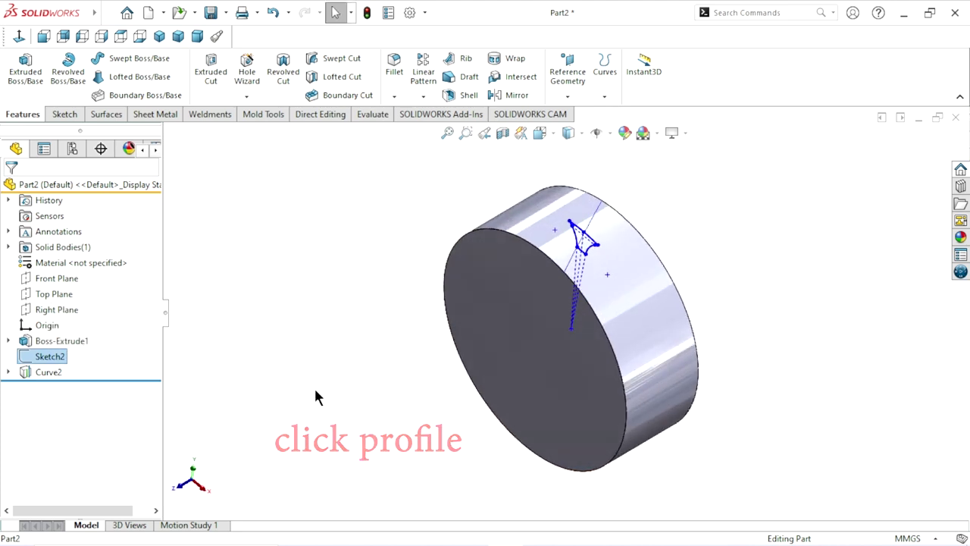
pyautogui.click(160, 38)
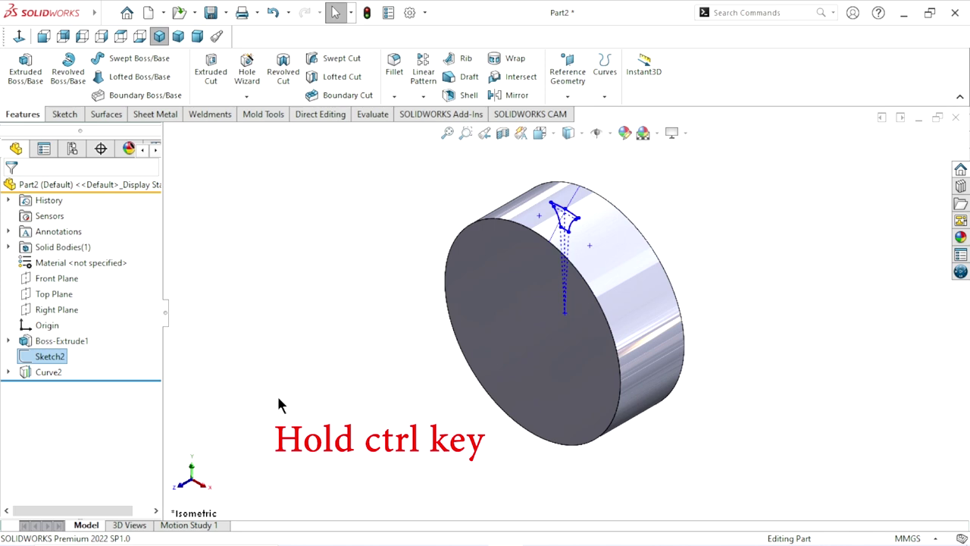
pyautogui.keyDown('ctrl'); pyautogui.click(538, 345); pyautogui.keyUp('ctrl')
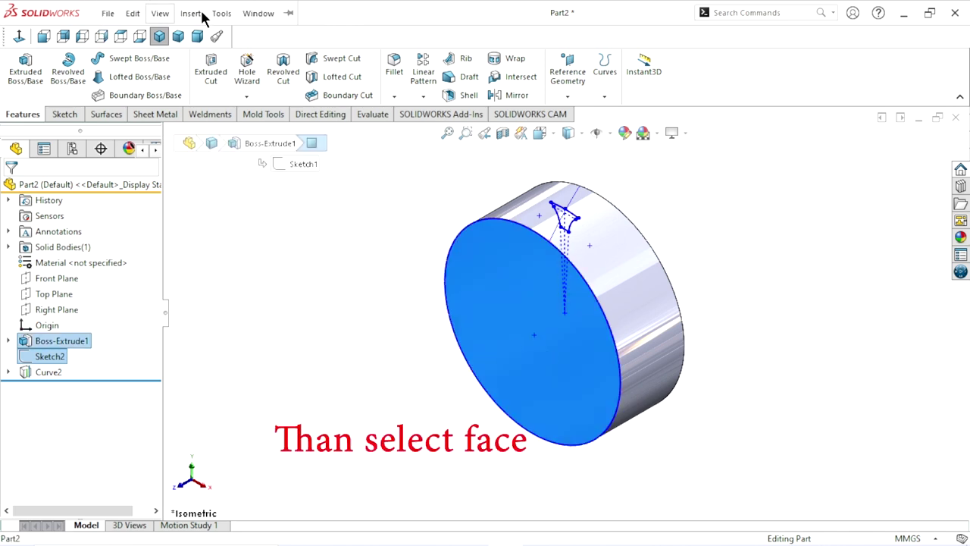
pyautogui.click(190, 13)
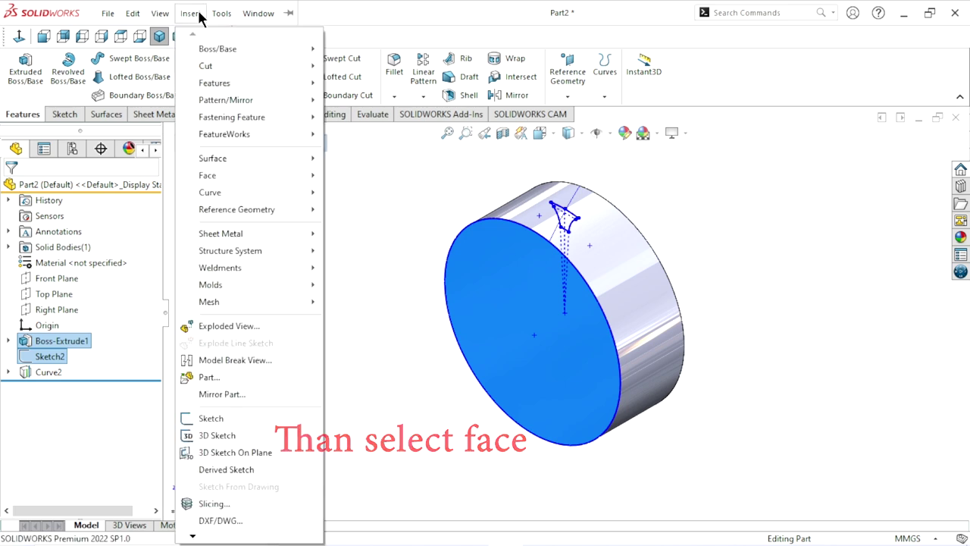
pyautogui.click(213, 469)
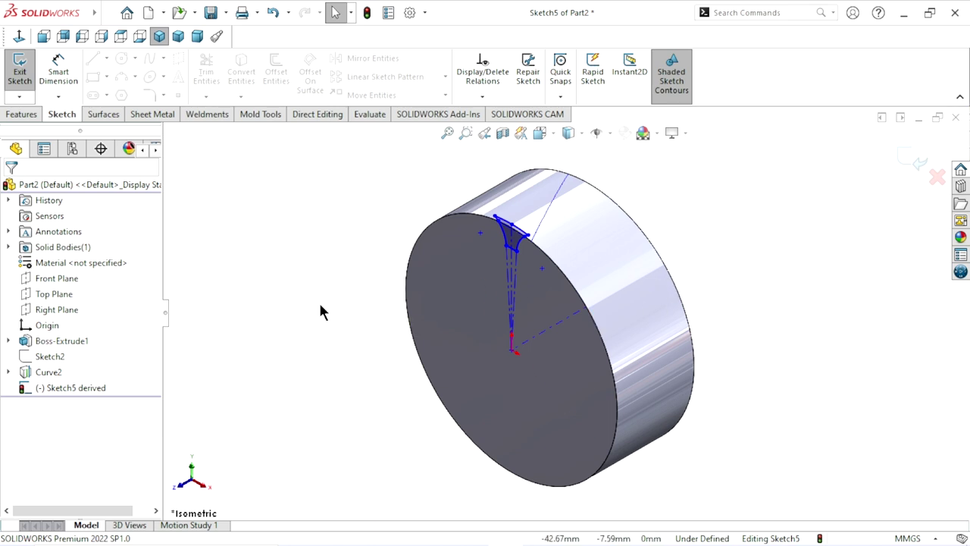
# Step: Snap the derived profile's base point onto the origin and swing its top point straight up
pyautogui.click(19, 36)
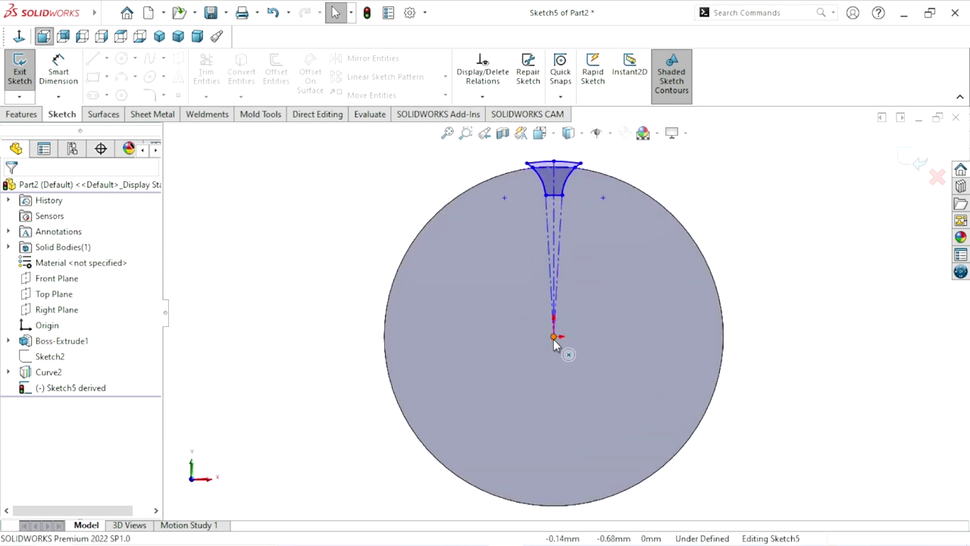
pyautogui.moveTo(553, 336)
pyautogui.mouseDown()
pyautogui.moveTo(491, 338)
pyautogui.moveTo(551, 332)
pyautogui.mouseUp()
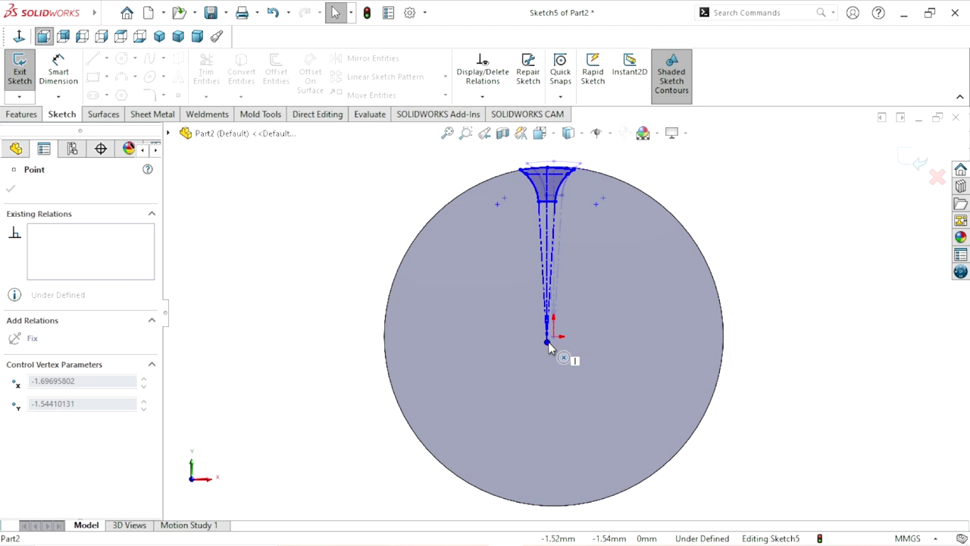
pyautogui.moveTo(534, 350); pyautogui.dragTo(553, 337)
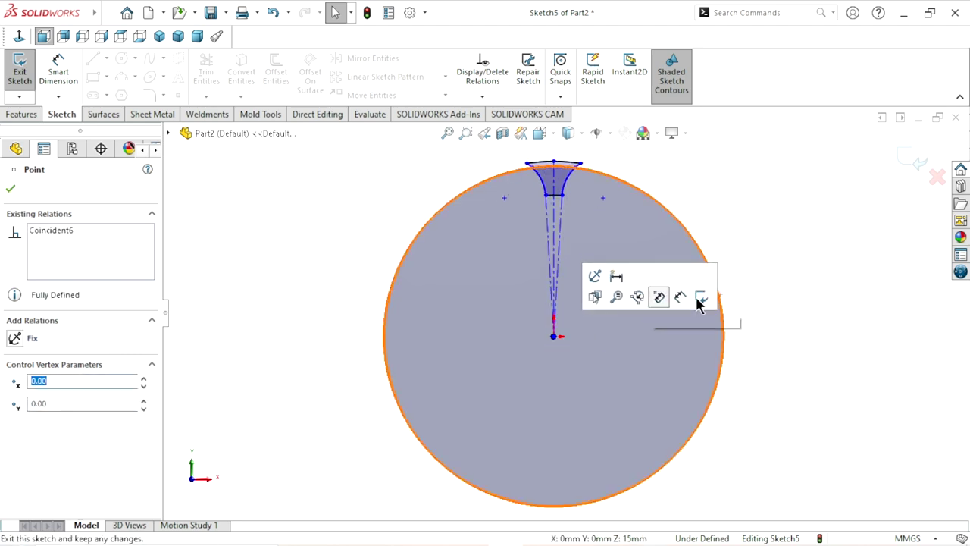
pyautogui.click(811, 260)
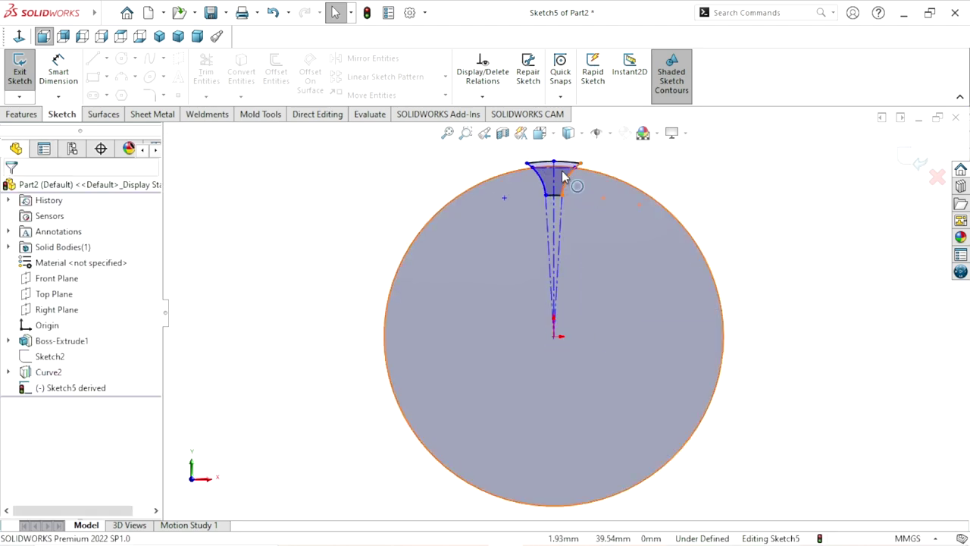
pyautogui.moveTo(554, 163); pyautogui.dragTo(559, 174)
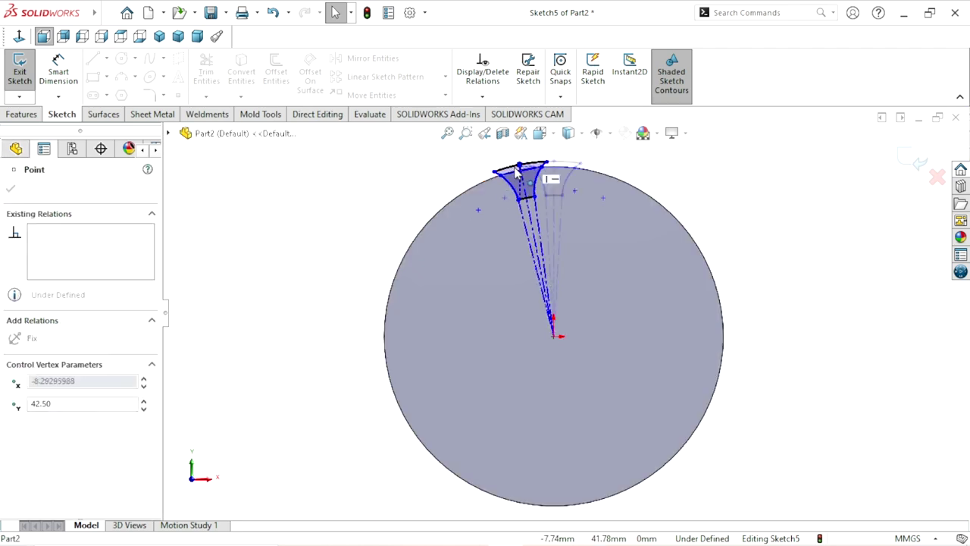
pyautogui.moveTo(552, 178); pyautogui.dragTo(520, 188)
pyautogui.click(534, 269)
pyautogui.scroll(-3, 548, 273)
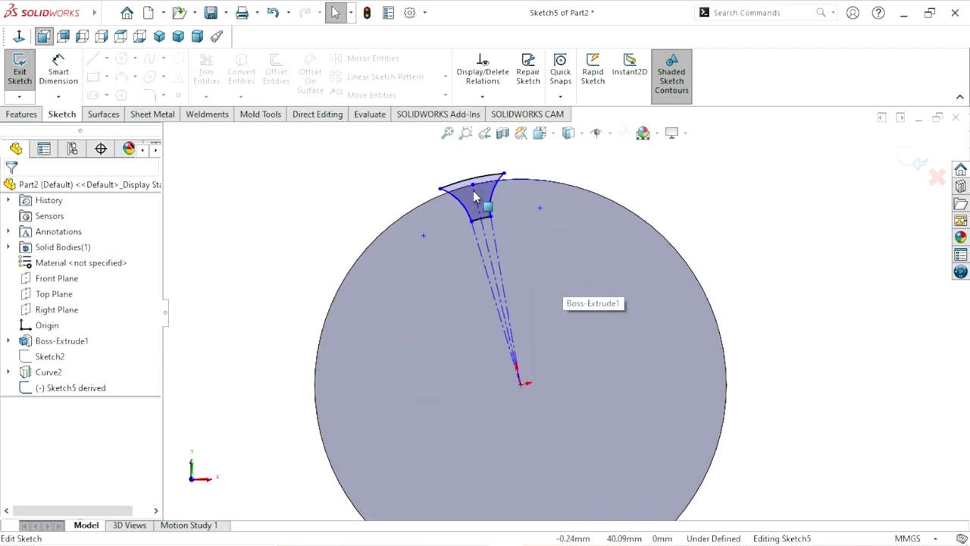
pyautogui.moveTo(475, 189)
pyautogui.mouseDown()
pyautogui.moveTo(593, 221)
pyautogui.moveTo(530, 205)
pyautogui.mouseUp()
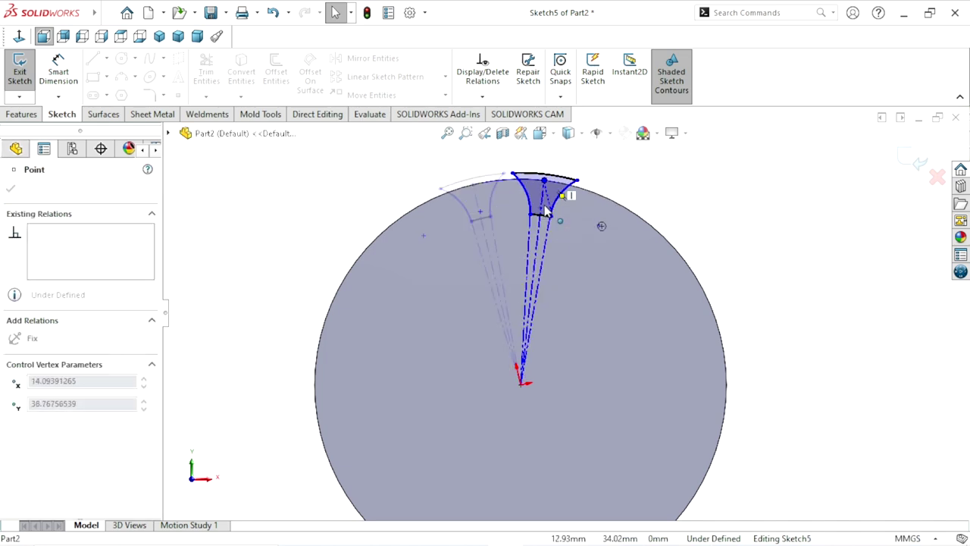
pyautogui.moveTo(706, 217); pyautogui.dragTo(644, 284, button='middle')
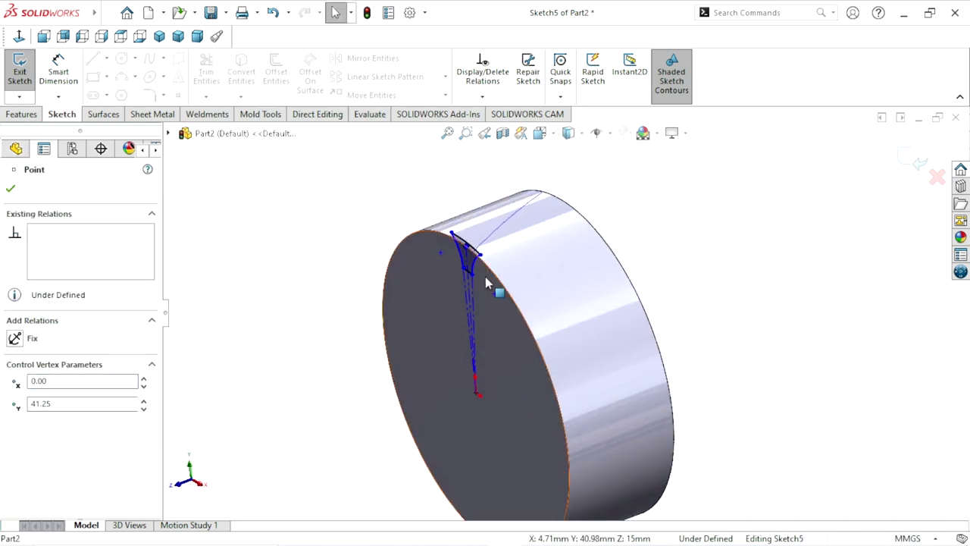
pyautogui.scroll(-2, 493, 285)
pyautogui.scroll(-2, 493, 255)
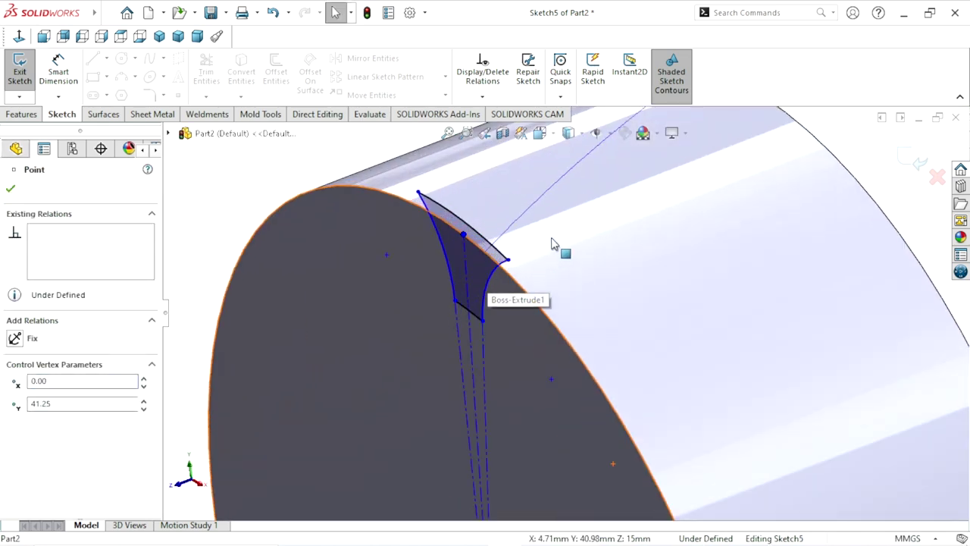
# Step: Add a Pierce relation between the profile's top point and Curve2, fully defining Sketch5
pyautogui.click(508, 229)
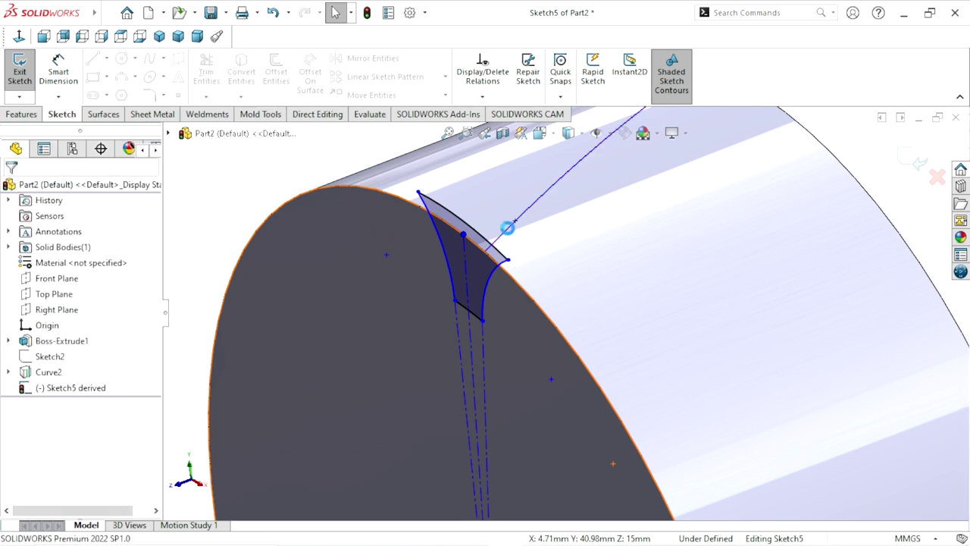
pyautogui.keyDown('ctrl'); pyautogui.click(445, 270); pyautogui.keyUp('ctrl')
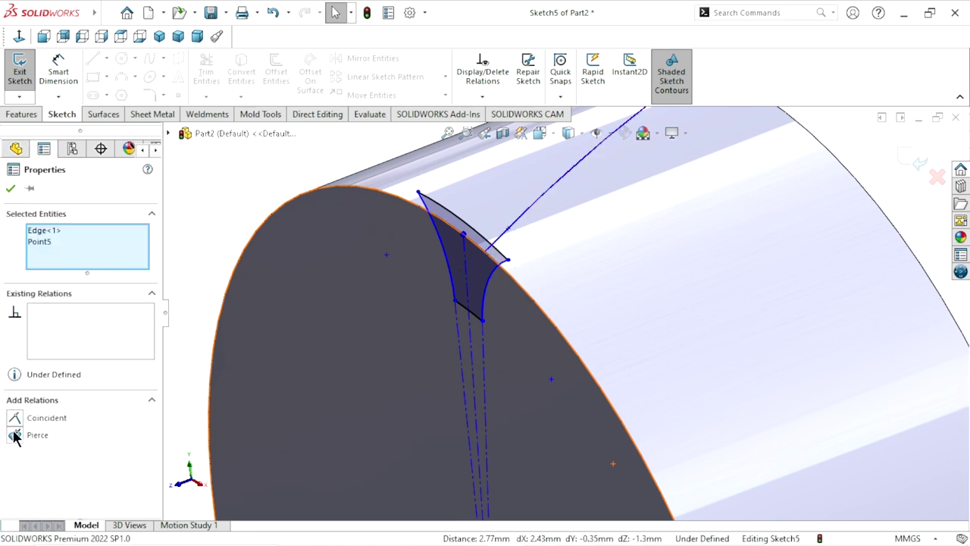
pyautogui.click(13, 435)
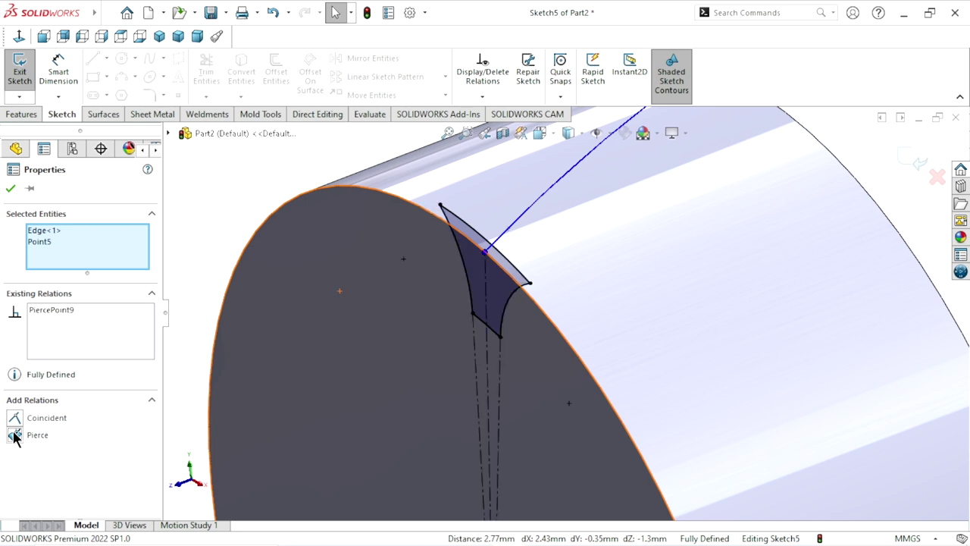
pyautogui.click(9, 189)
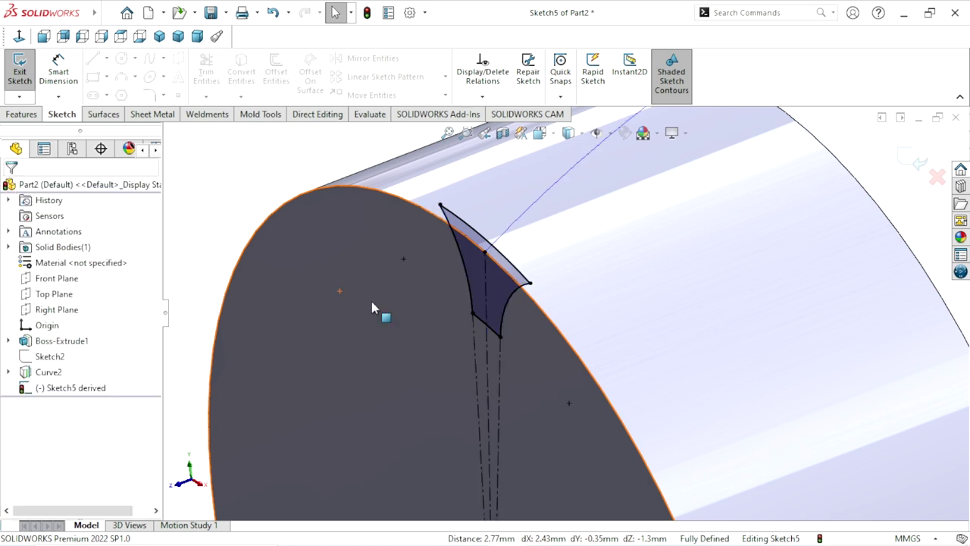
pyautogui.scroll(3, 493, 346)
pyautogui.scroll(3, 502, 357)
pyautogui.scroll(2, 503, 357)
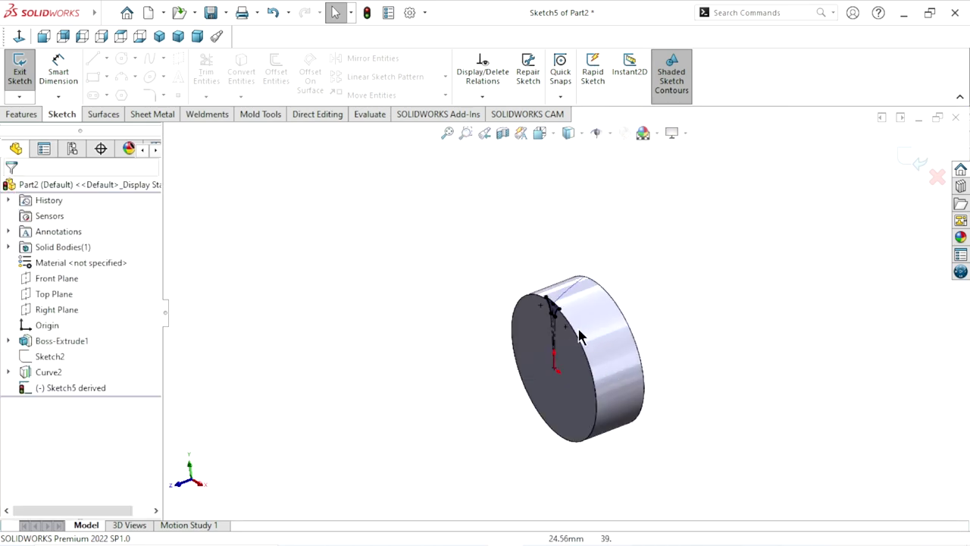
pyautogui.scroll(-3, 598, 337)
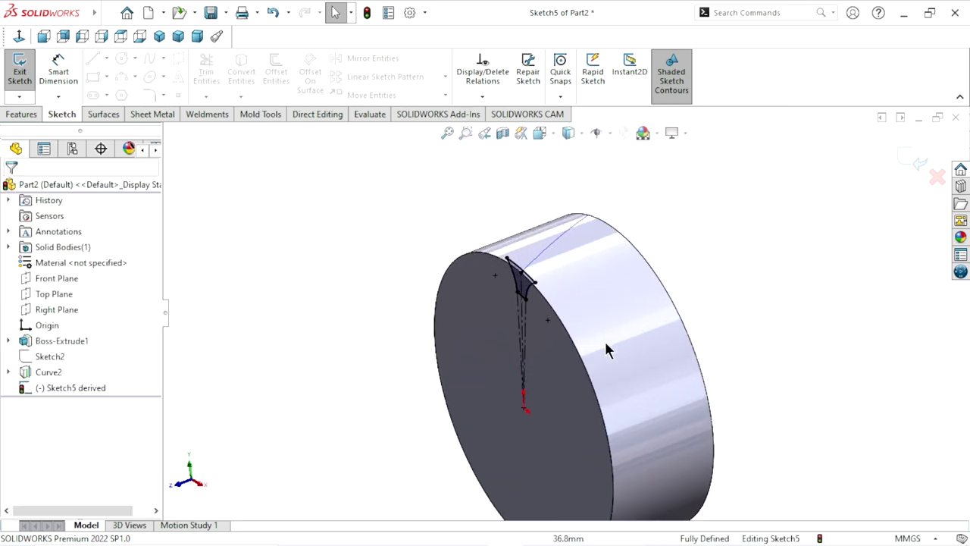
# Step: Abandon an early pick of Sketch2 and the far end face, and exit Sketch5
pyautogui.click(47, 356)
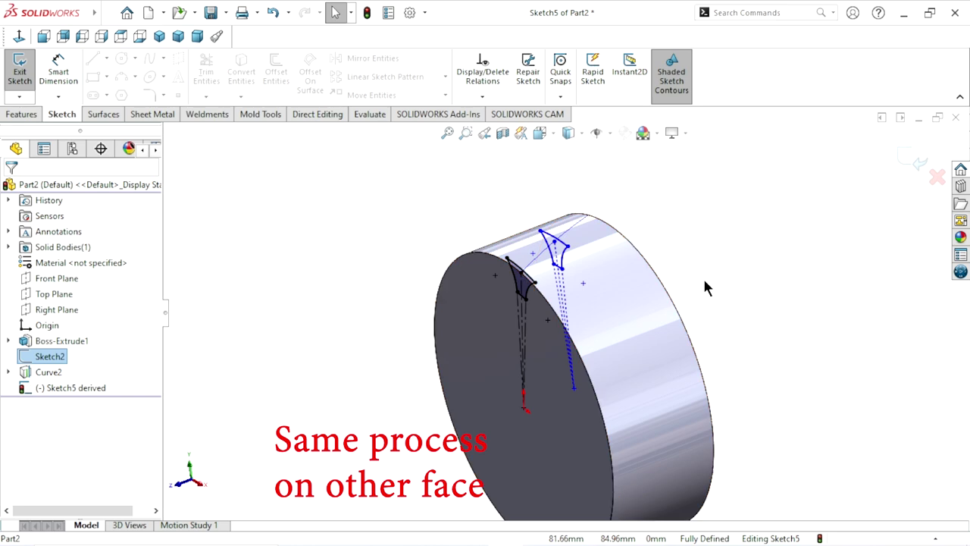
pyautogui.moveTo(797, 253); pyautogui.dragTo(816, 325, button='middle')
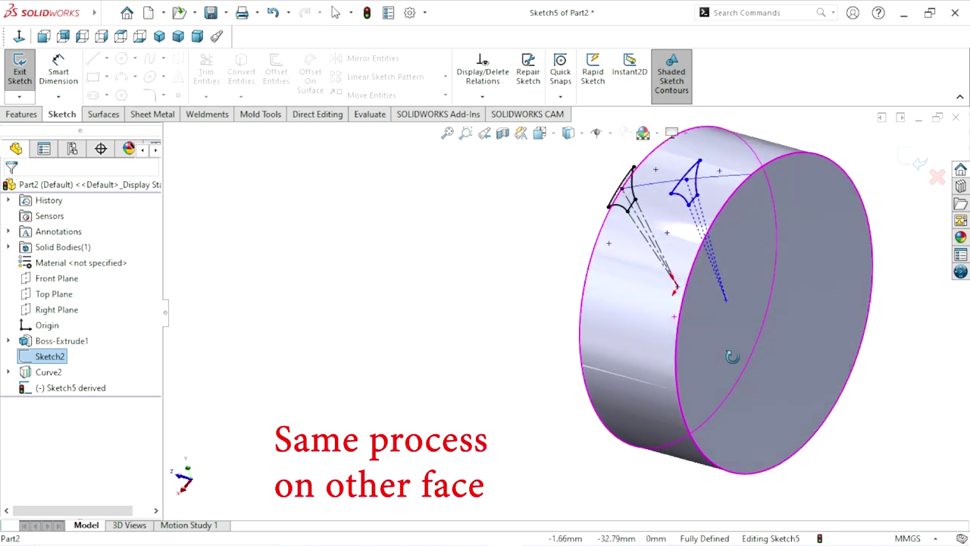
pyautogui.click(777, 271)
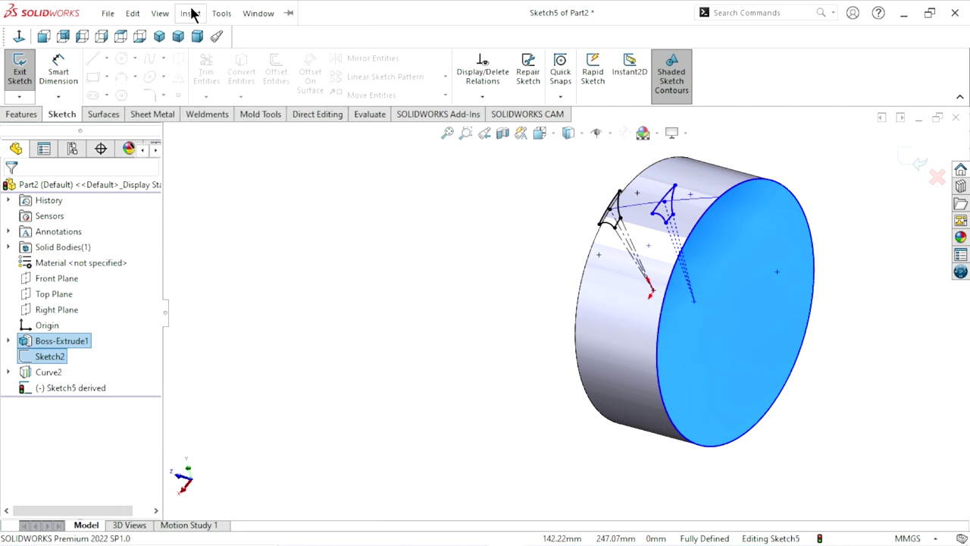
pyautogui.click(189, 13)
pyautogui.click(240, 413)
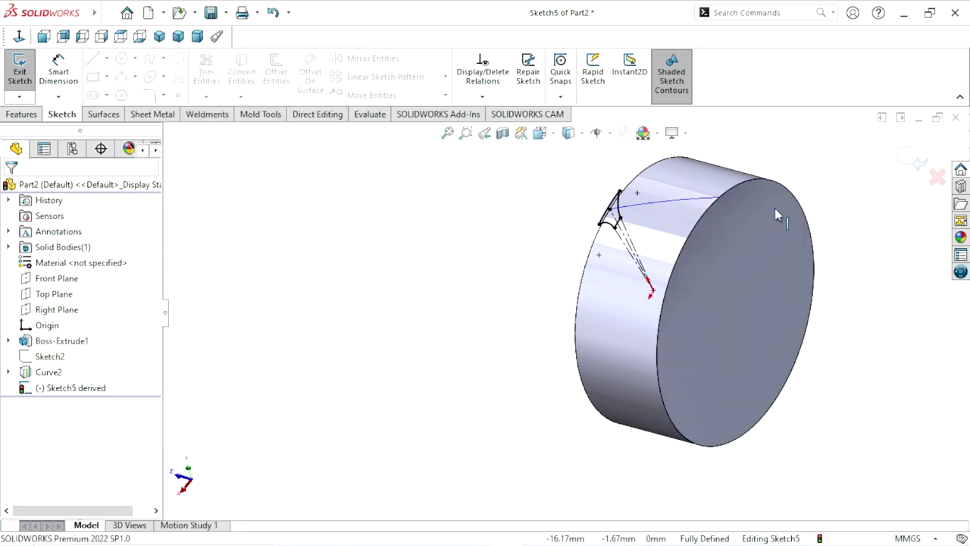
pyautogui.click(920, 163)
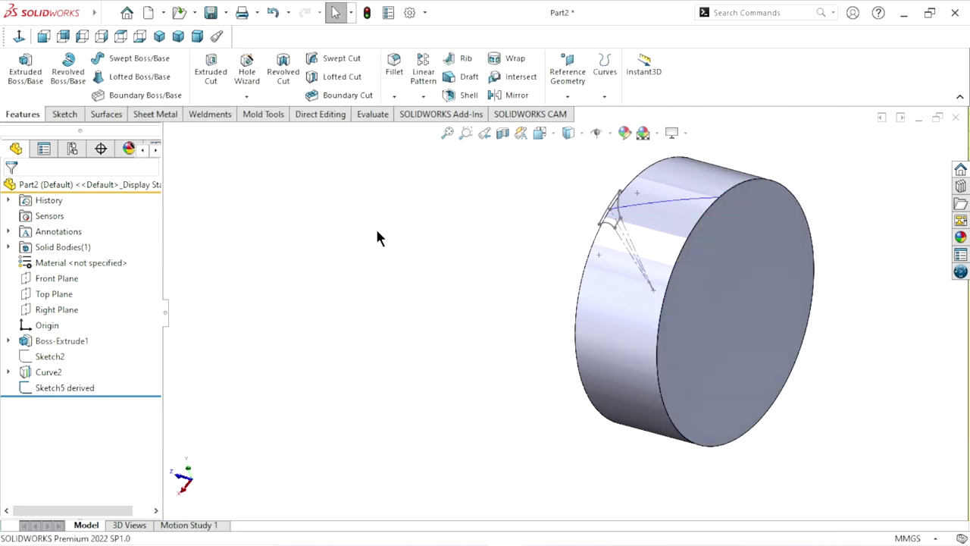
# Step: Derive a copy of Sketch2 onto the blank's opposite end face as Sketch6
pyautogui.click(59, 357)
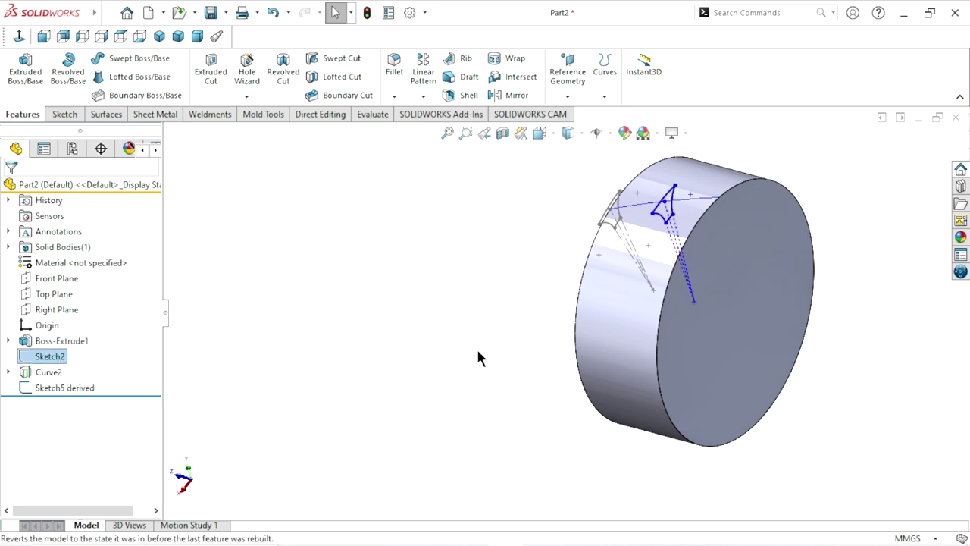
pyautogui.click(742, 251)
pyautogui.moveTo(94, 13)
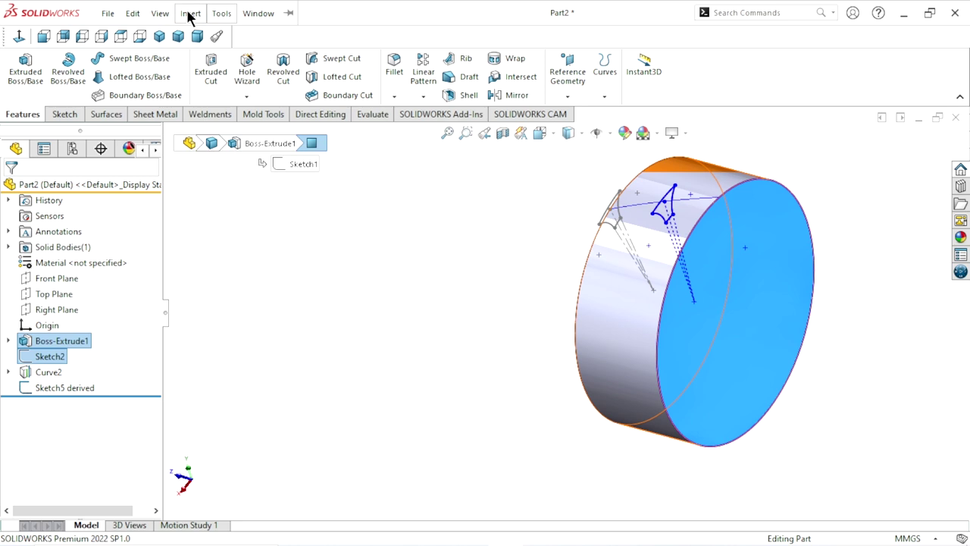
pyautogui.click(190, 14)
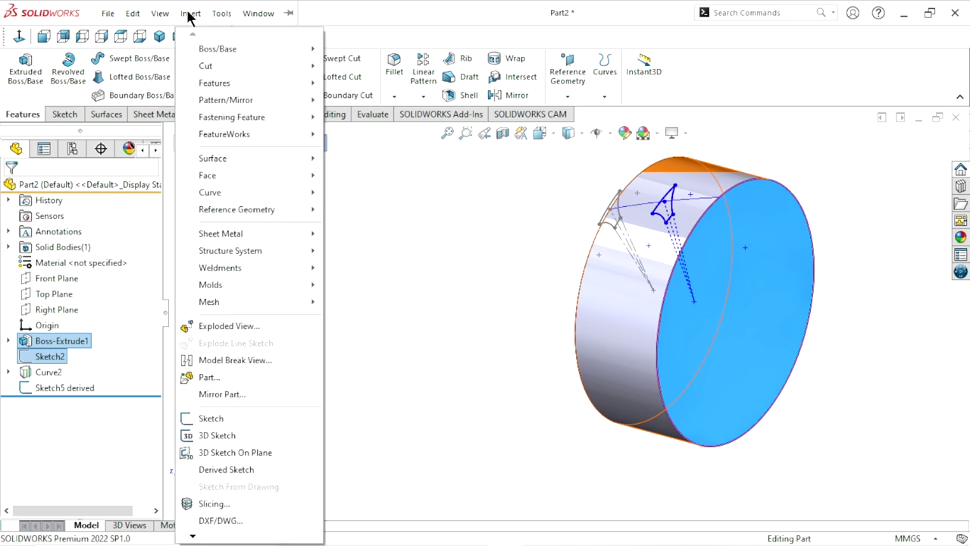
pyautogui.click(210, 470)
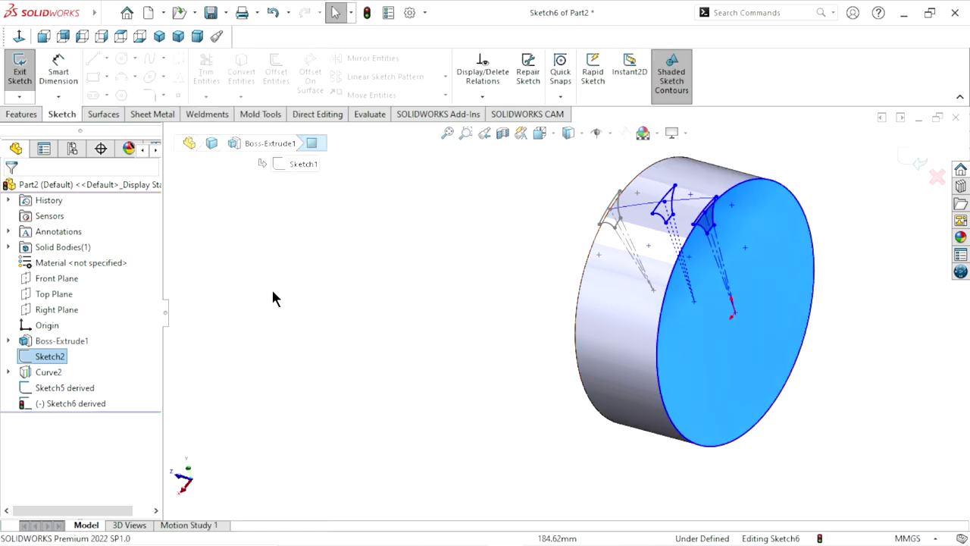
# Step: Snap the copied profile's base point onto the origin and rotate its top point into place
pyautogui.click(19, 37)
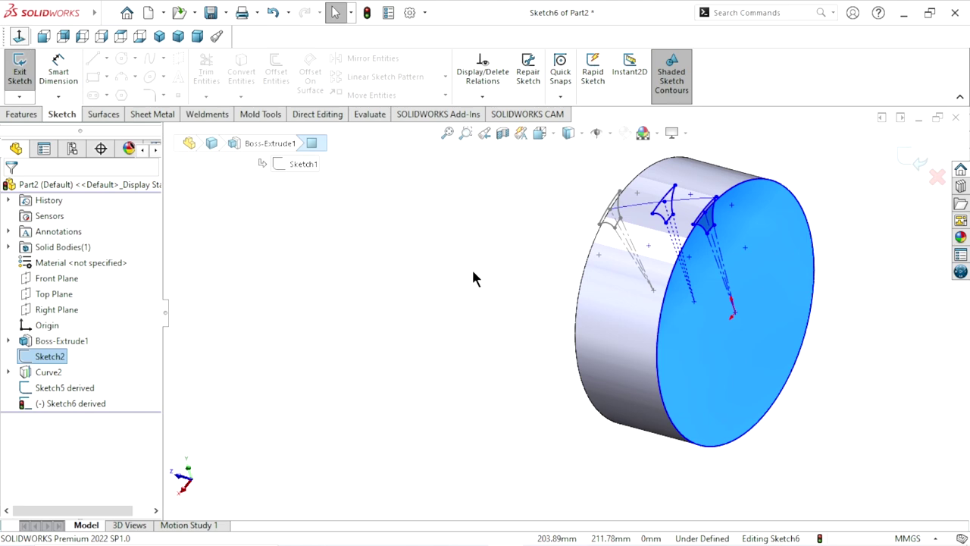
pyautogui.hotkey('ctrl', '2')
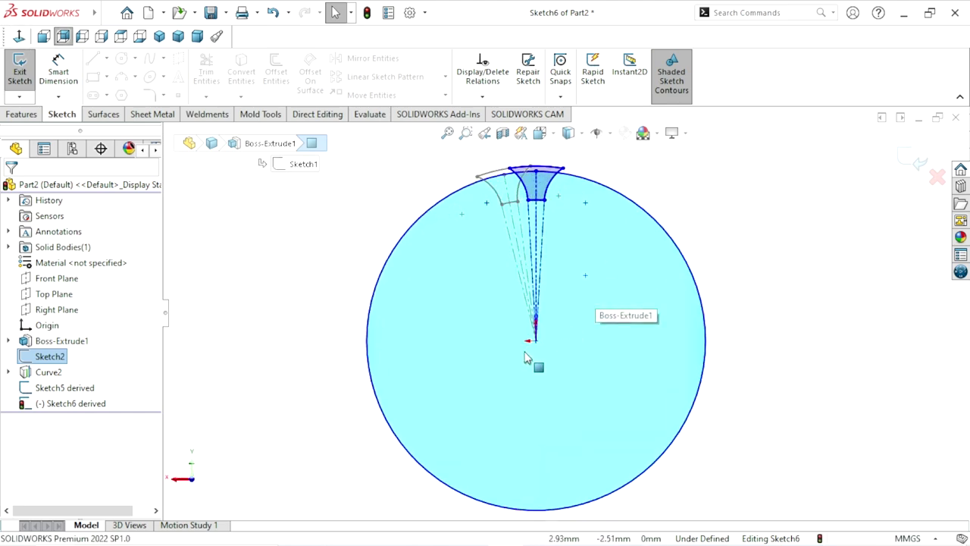
pyautogui.moveTo(536, 345); pyautogui.dragTo(601, 345)
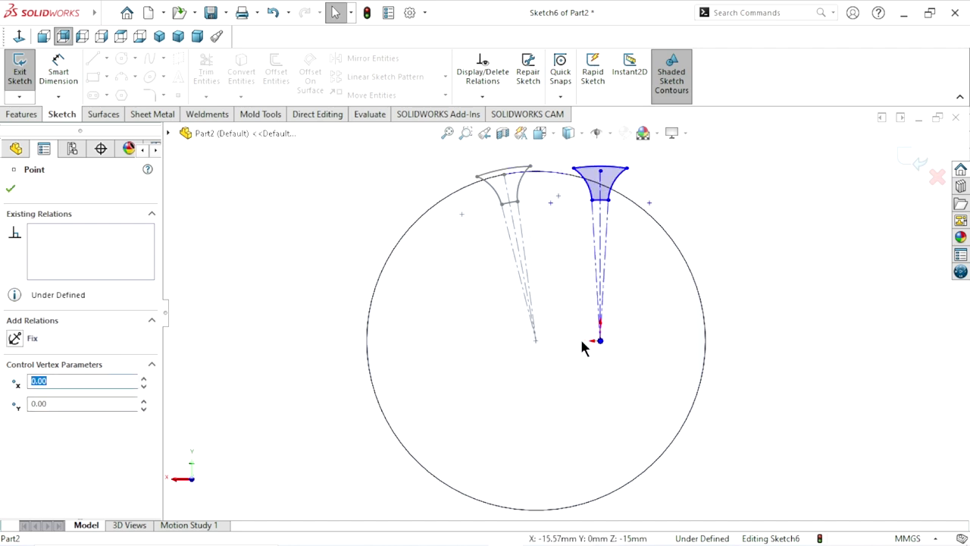
pyautogui.moveTo(601, 345); pyautogui.dragTo(540, 350)
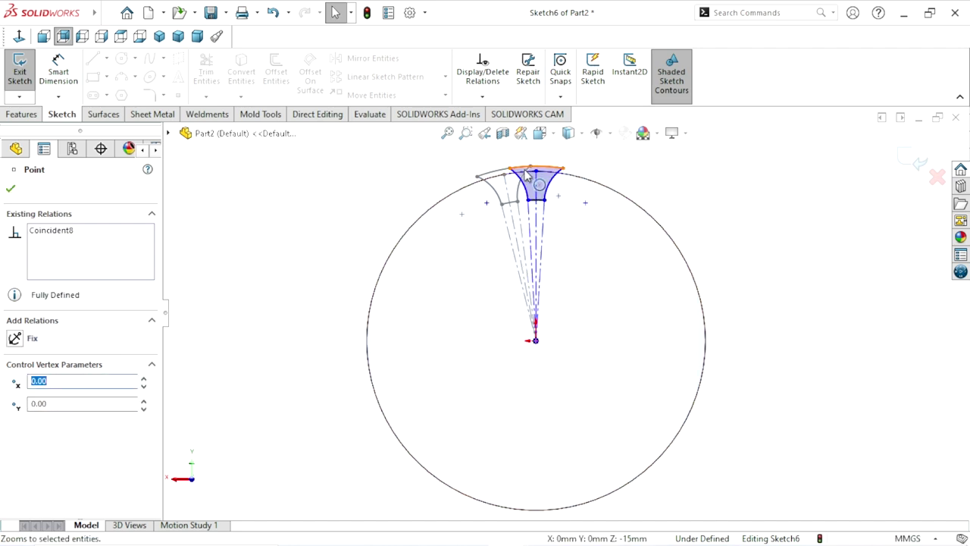
pyautogui.moveTo(536, 174); pyautogui.dragTo(603, 190)
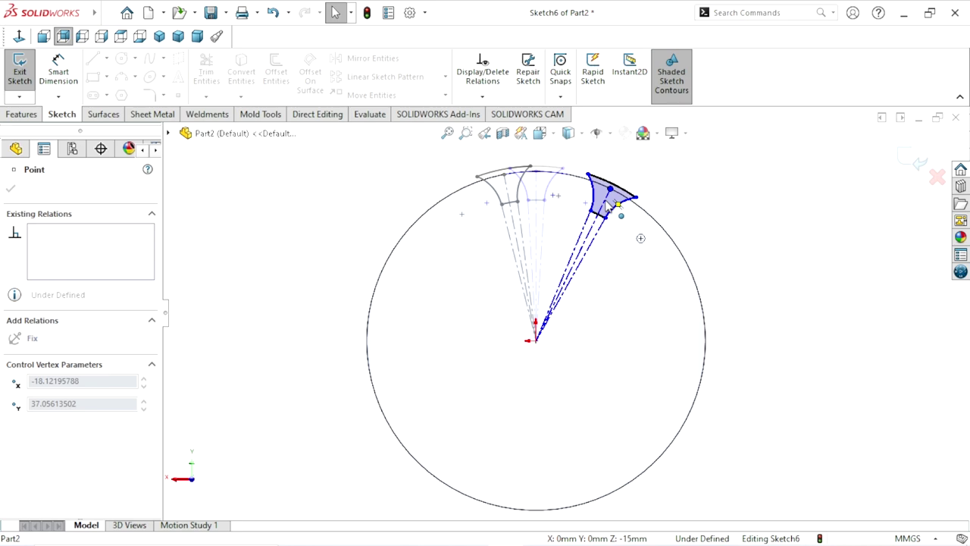
# Step: Pierce the profile point onto the blank's circular edge and close Sketch6
pyautogui.moveTo(744, 210); pyautogui.dragTo(721, 269, button='middle')
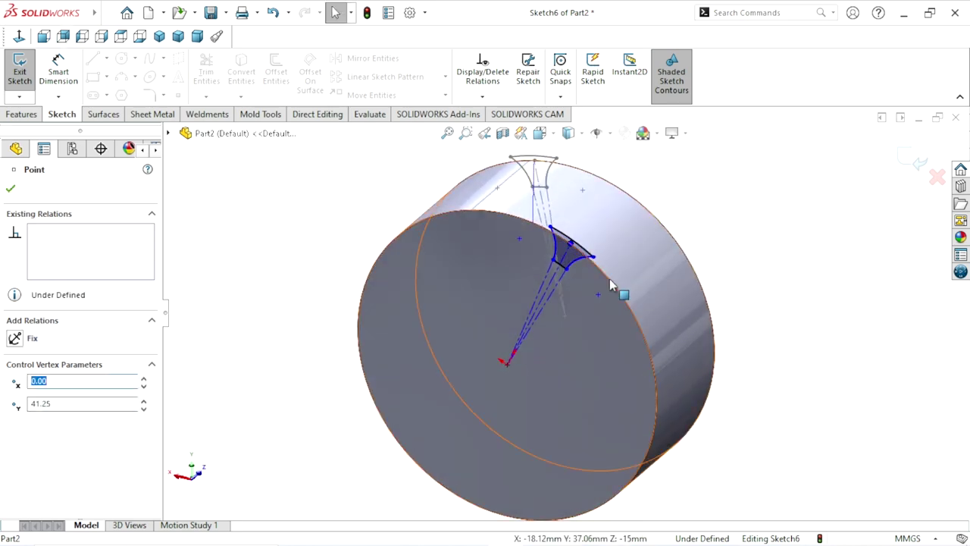
pyautogui.scroll(-3, 621, 288)
pyautogui.scroll(-2, 528, 281)
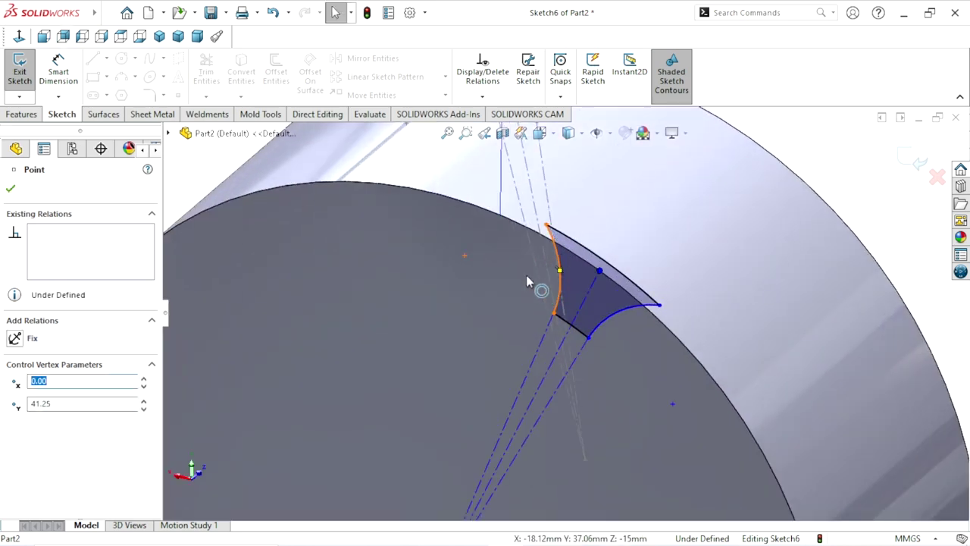
pyautogui.keyDown('ctrl'); pyautogui.click(505, 212); pyautogui.keyUp('ctrl')
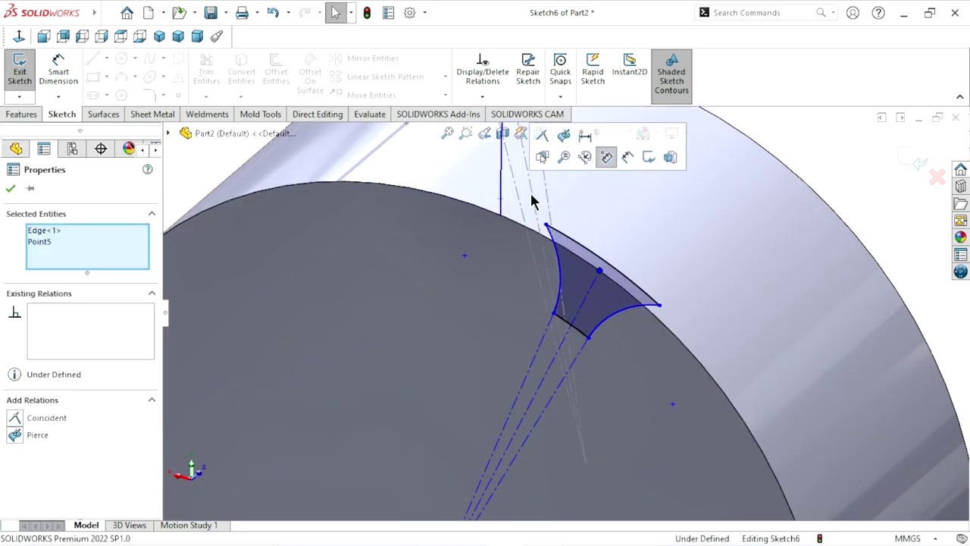
pyautogui.click(565, 136)
pyautogui.click(10, 188)
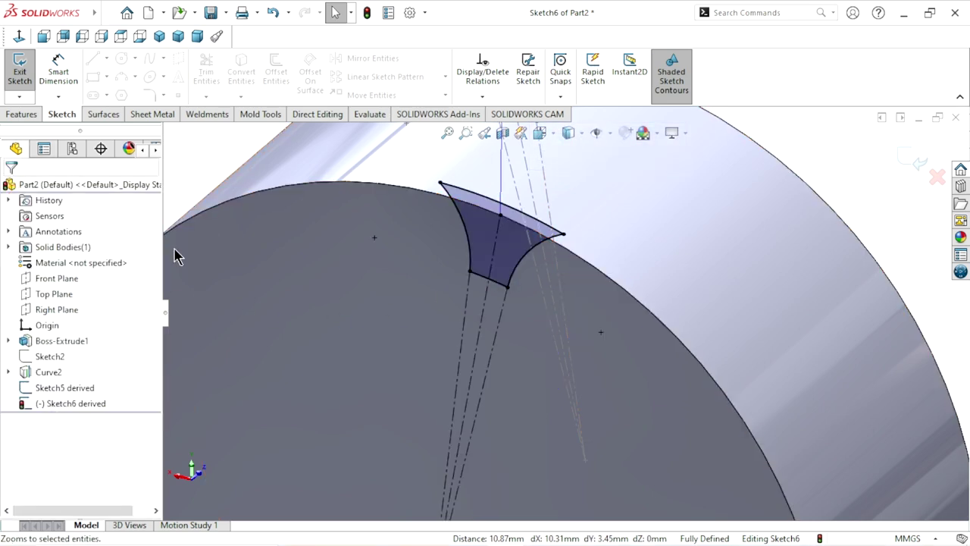
pyautogui.scroll(5, 524, 325)
pyautogui.scroll(-1, 541, 352)
pyautogui.click(918, 162)
pyautogui.click(160, 37)
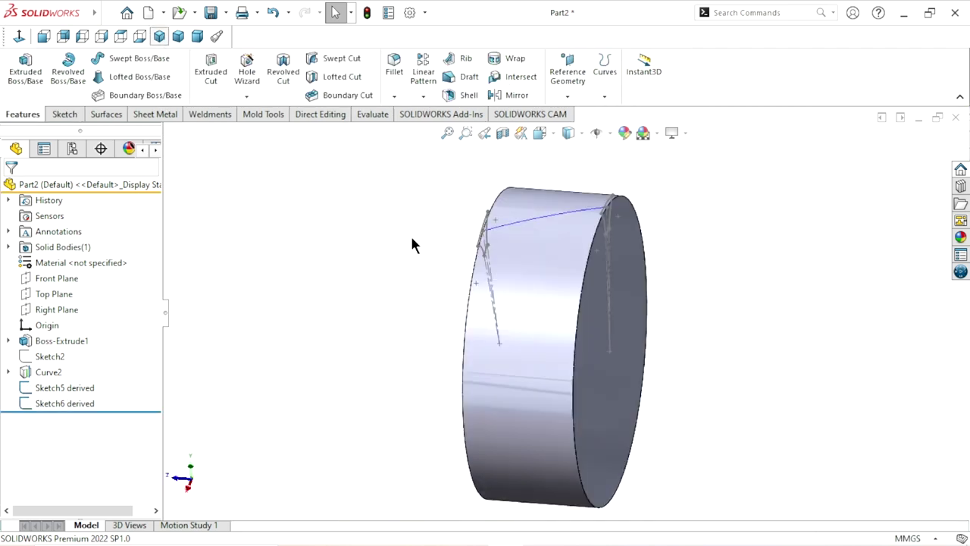
# Step: Start a lofted cut, back out, and check where Sketch2 sits on the blank
pyautogui.scroll(-2, 682, 258)
pyautogui.scroll(2, 701, 257)
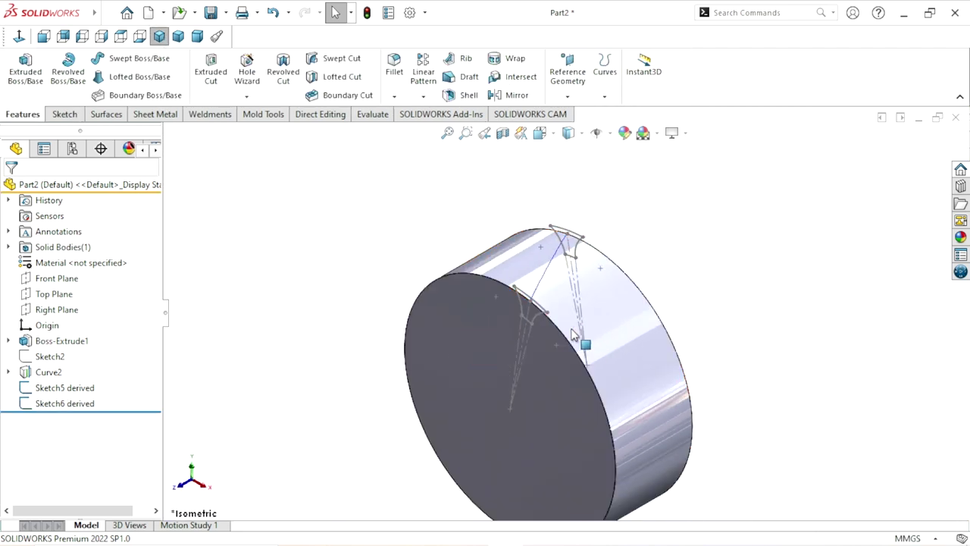
pyautogui.scroll(-1, 720, 244)
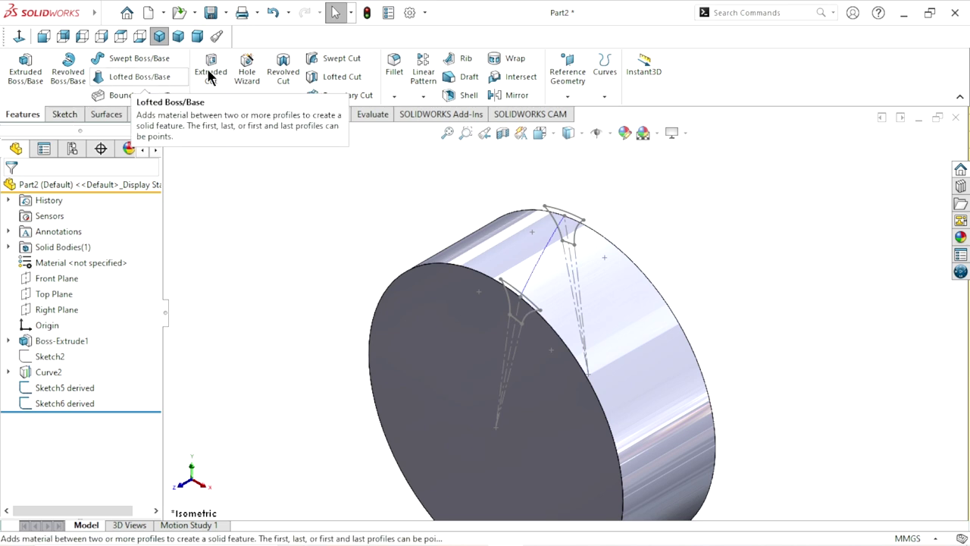
pyautogui.click(324, 79)
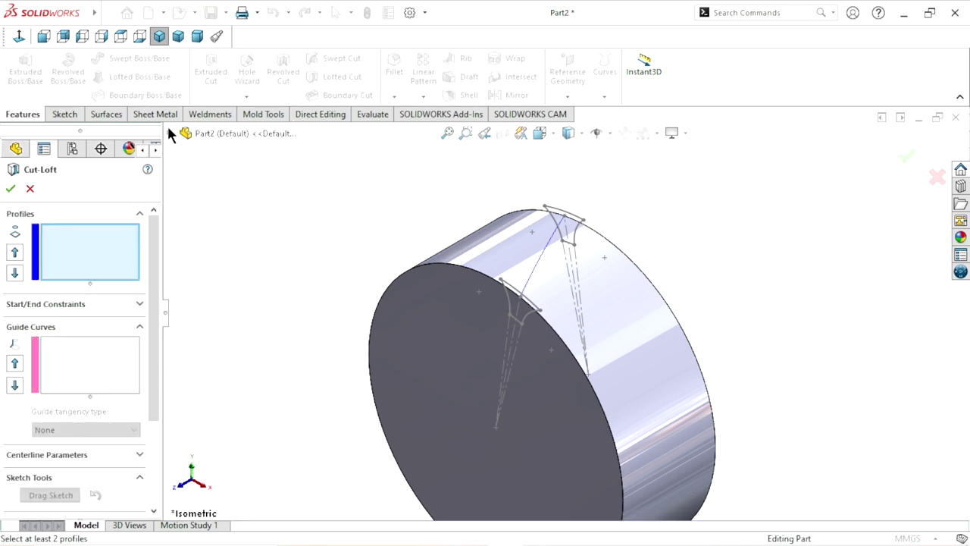
pyautogui.click(168, 134)
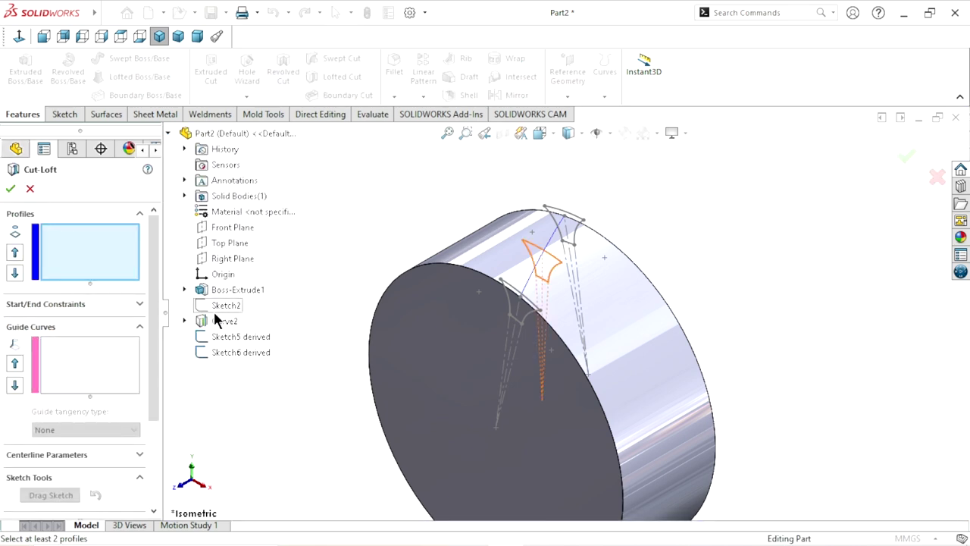
pyautogui.click(29, 189)
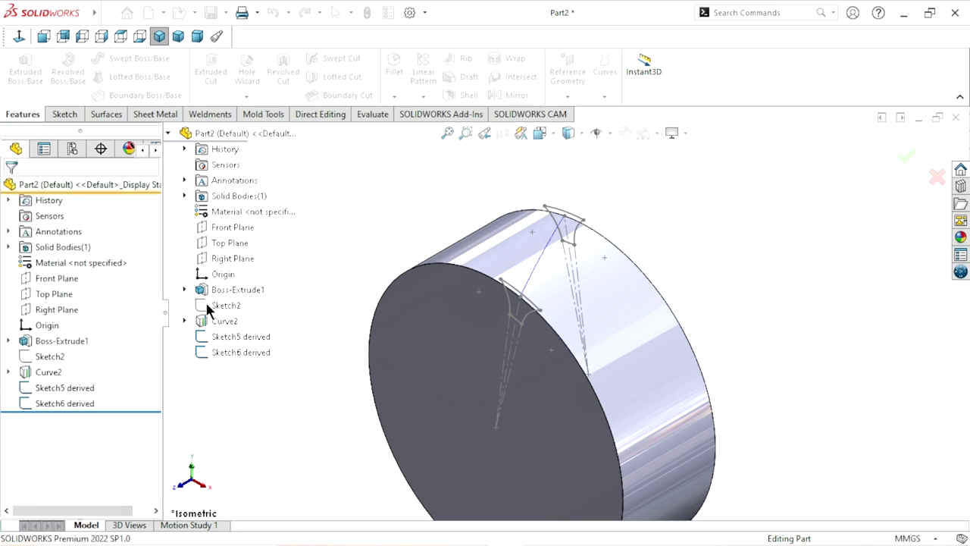
pyautogui.click(50, 358)
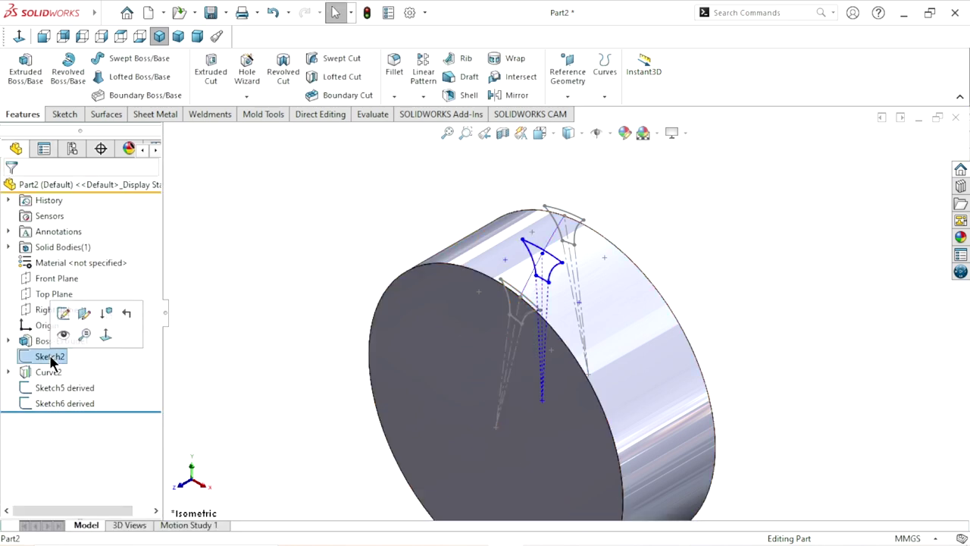
pyautogui.click(283, 264)
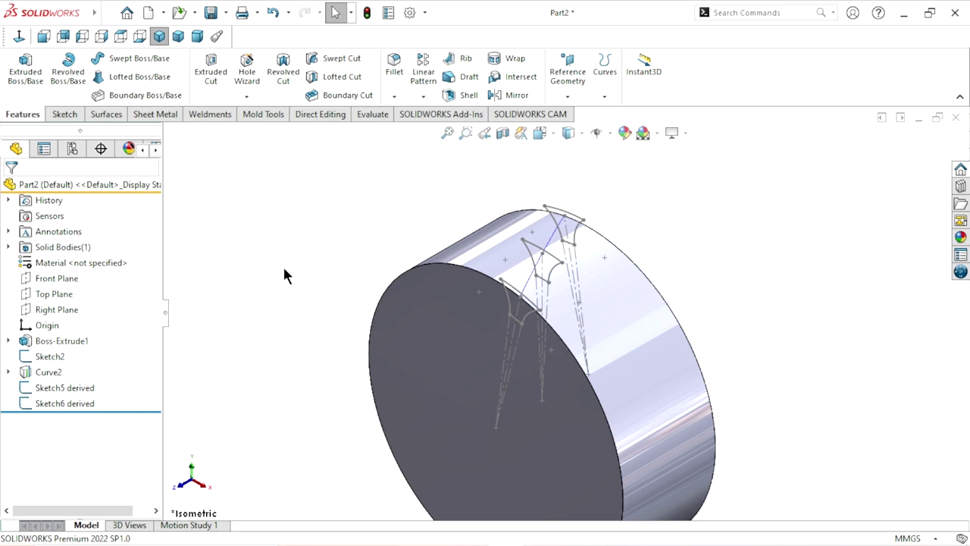
pyautogui.scroll(2, 491, 373)
pyautogui.scroll(-1, 629, 341)
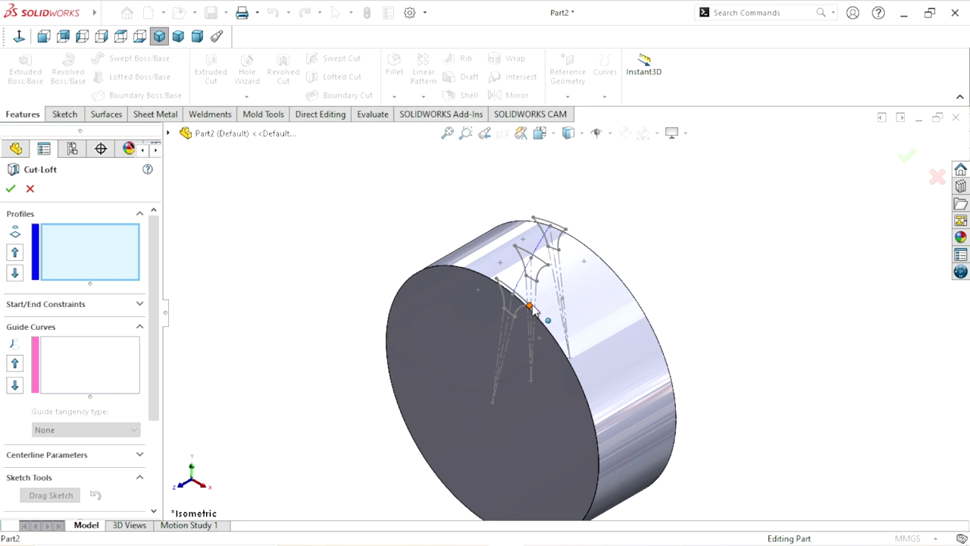
# Step: Loft-cut through Sketch5, Sketch2 and Sketch6 in order, creating Cut-Loft1
pyautogui.click(537, 302)
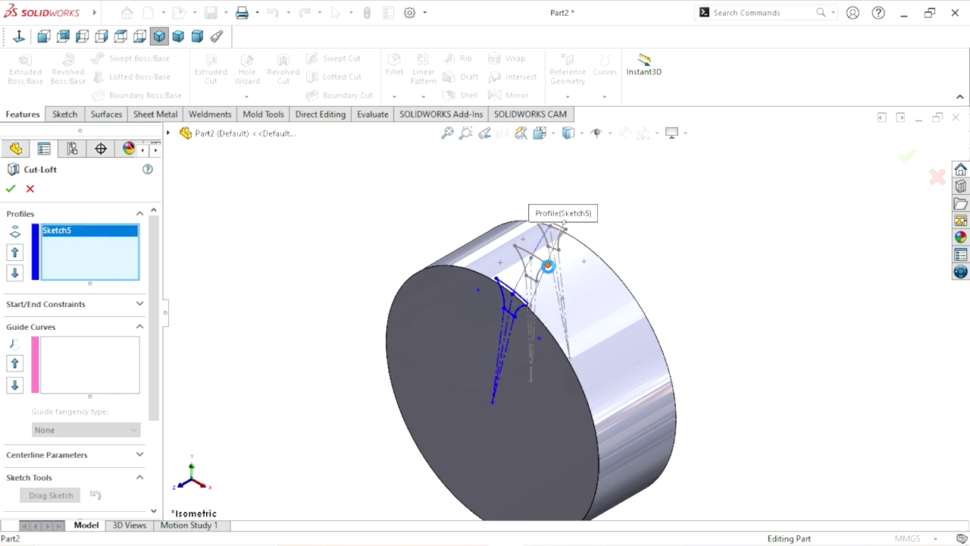
pyautogui.click(568, 239)
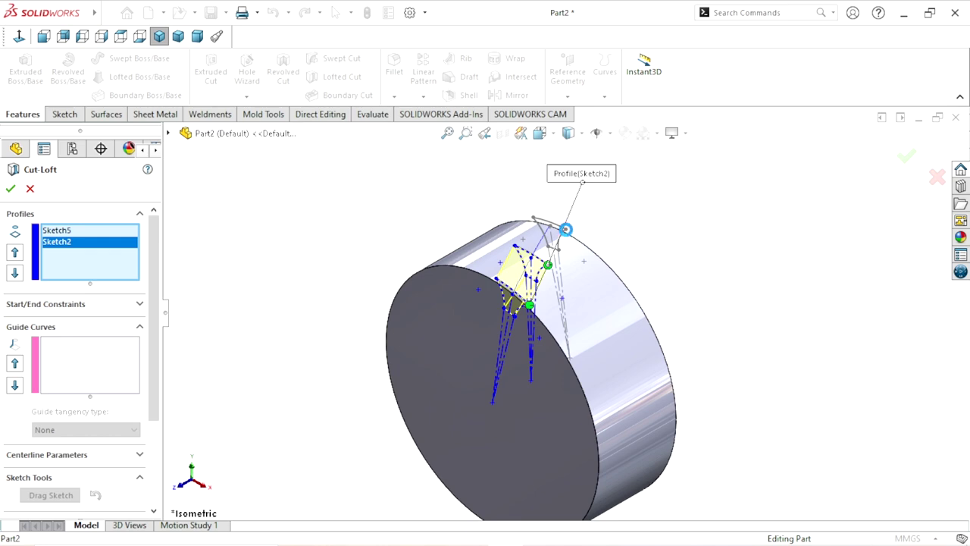
pyautogui.click(561, 282)
pyautogui.moveTo(697, 277)
pyautogui.mouseDown(button='middle')
pyautogui.moveTo(683, 317)
pyautogui.moveTo(584, 325)
pyautogui.mouseUp(button='middle')
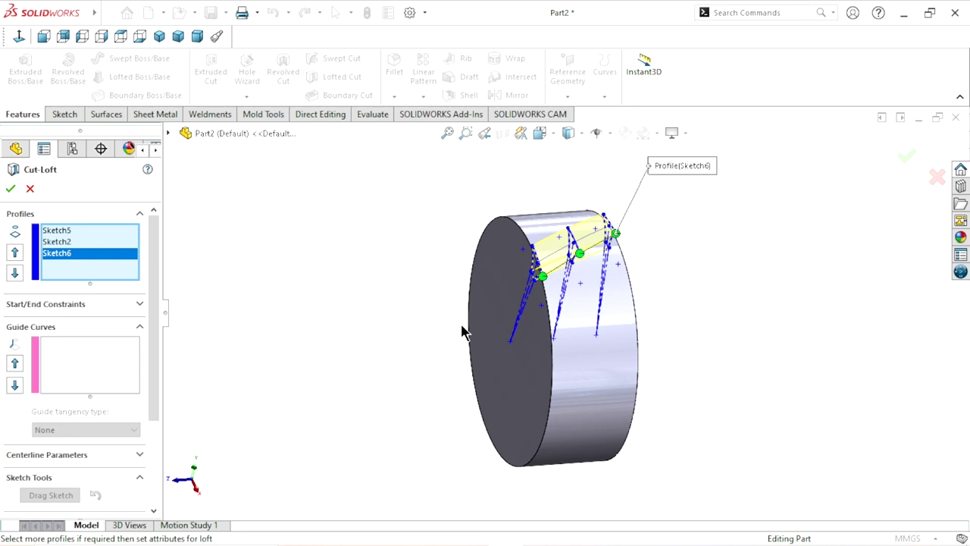
pyautogui.rightClick(598, 305)
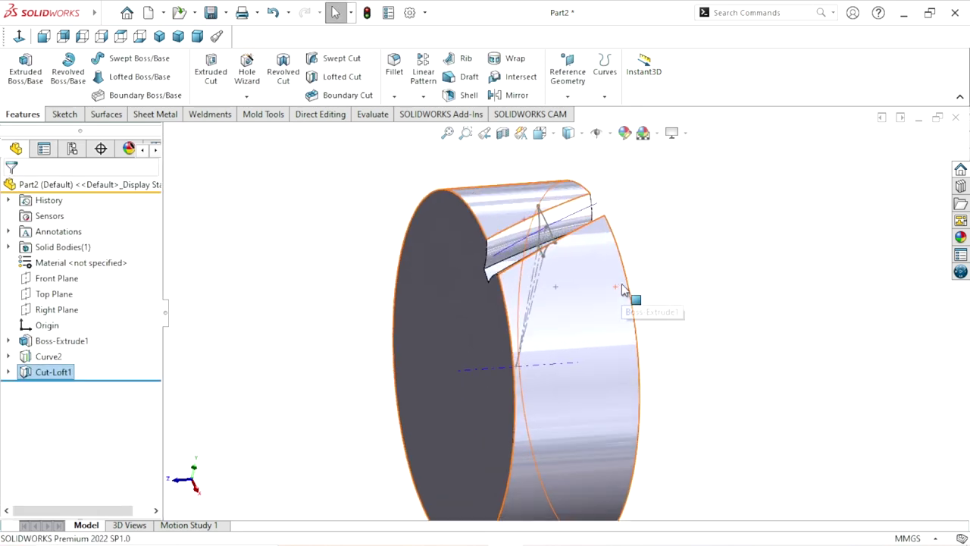
# Step: Hide Sketch2 and the Curve2 helix so only the tooth groove shows
pyautogui.moveTo(686, 281)
pyautogui.mouseDown(button='middle')
pyautogui.moveTo(678, 275)
pyautogui.moveTo(693, 229)
pyautogui.moveTo(706, 273)
pyautogui.moveTo(539, 343)
pyautogui.moveTo(554, 321)
pyautogui.mouseUp(button='middle')
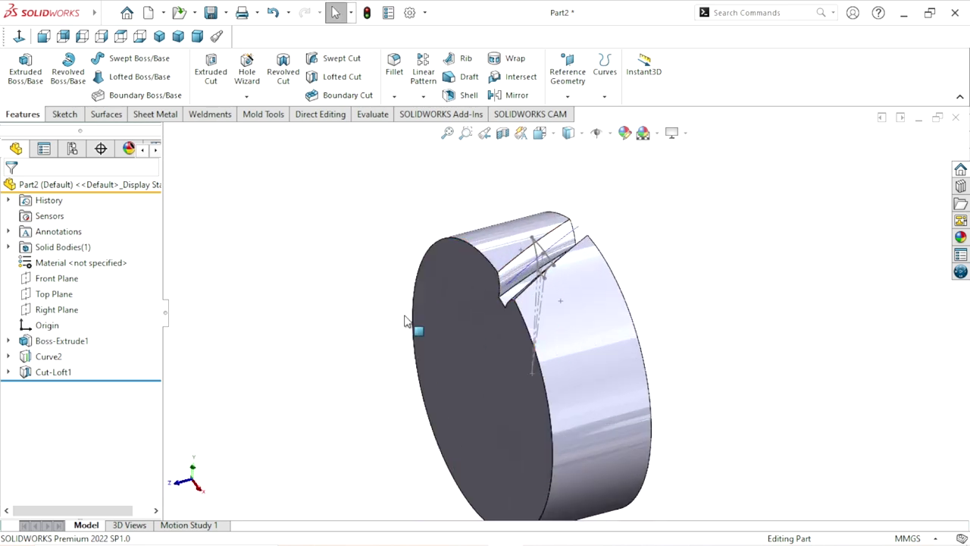
pyautogui.click(9, 356)
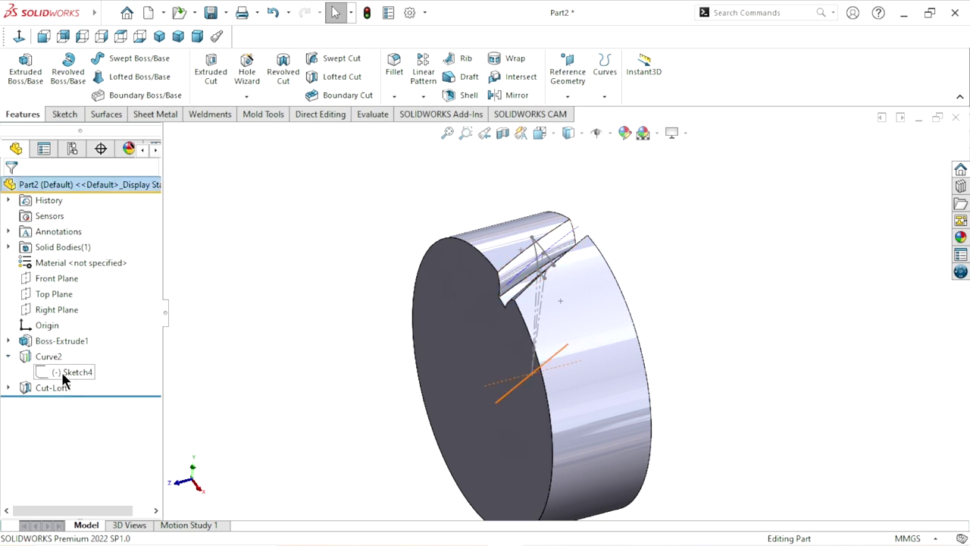
pyautogui.click(8, 388)
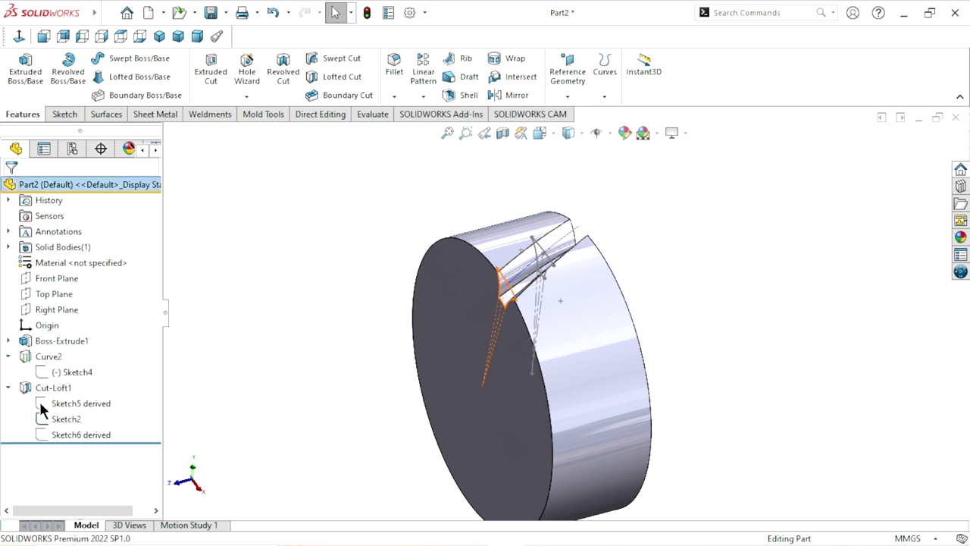
pyautogui.click(51, 419)
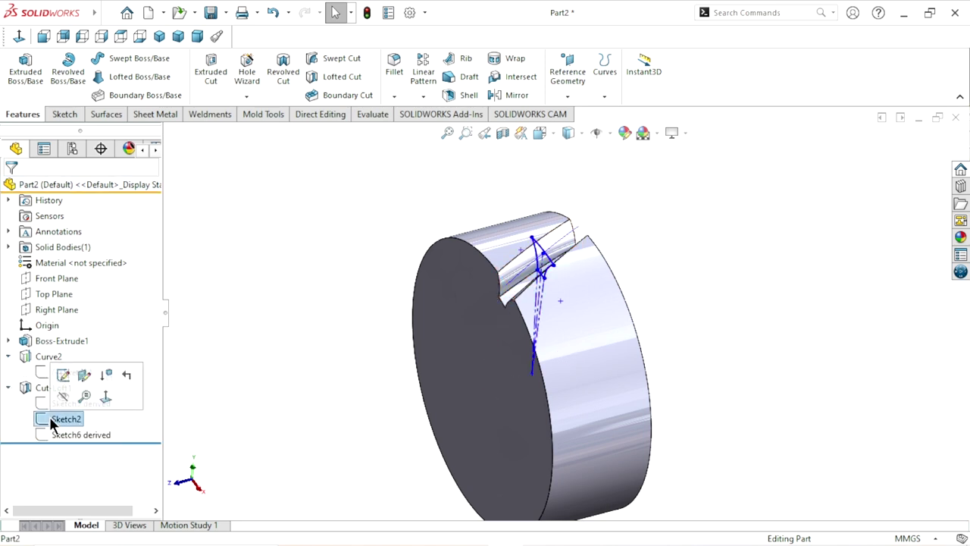
pyautogui.click(66, 400)
pyautogui.scroll(-2, 653, 322)
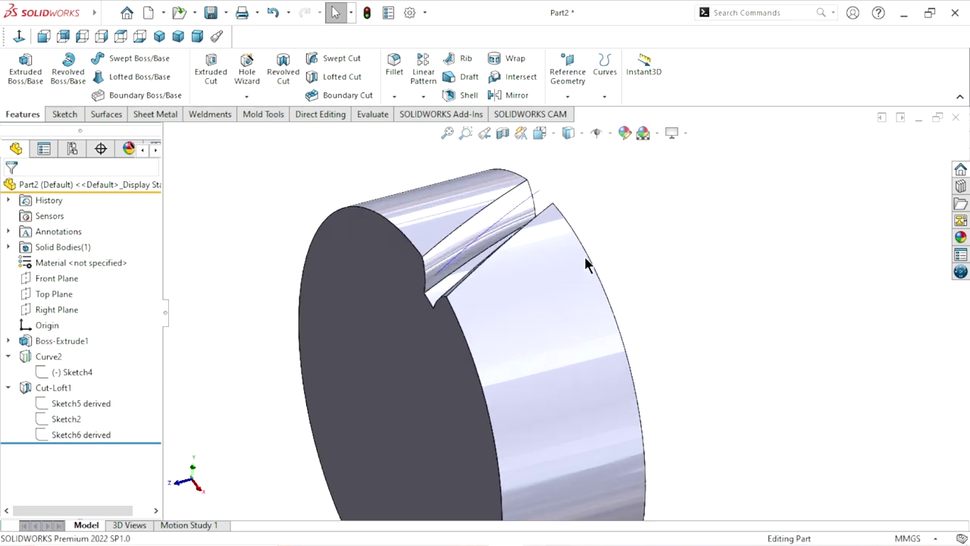
pyautogui.click(535, 192)
pyautogui.click(599, 148)
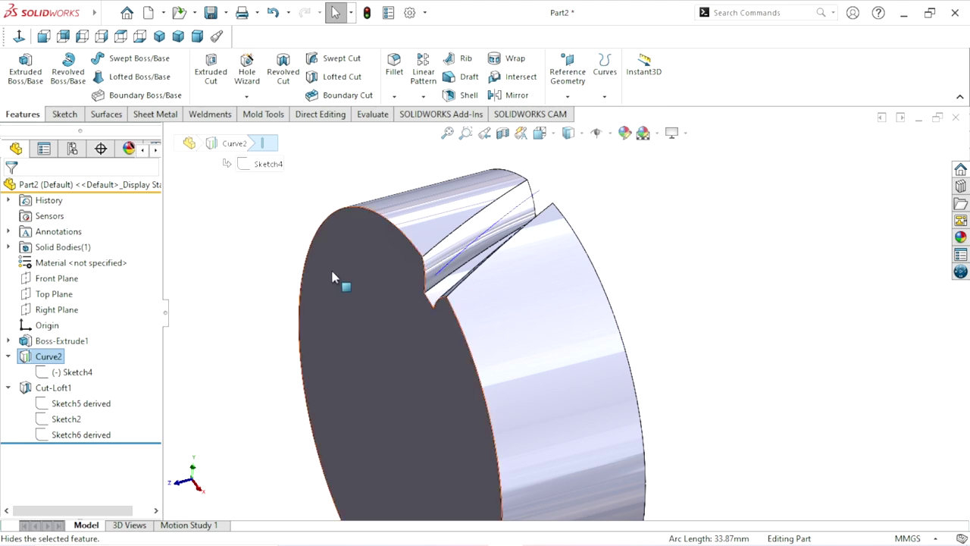
pyautogui.scroll(3, 530, 311)
pyautogui.scroll(-2, 545, 326)
# Step: Bring the groove into view and open Fillet, showing its default 10.00 mm radius
pyautogui.moveTo(551, 329)
pyautogui.mouseDown(button='middle')
pyautogui.moveTo(654, 293)
pyautogui.moveTo(685, 241)
pyautogui.moveTo(699, 299)
pyautogui.moveTo(673, 335)
pyautogui.moveTo(732, 256)
pyautogui.moveTo(703, 307)
pyautogui.mouseUp(button='middle')
pyautogui.scroll(-3, 507, 338)
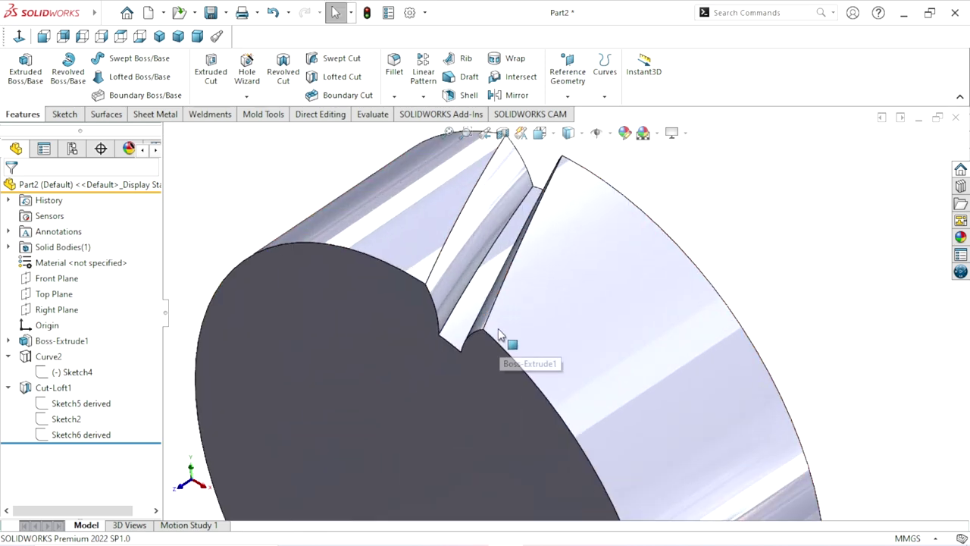
pyautogui.scroll(4, 505, 340)
pyautogui.scroll(-4, 522, 325)
pyautogui.scroll(-2, 521, 324)
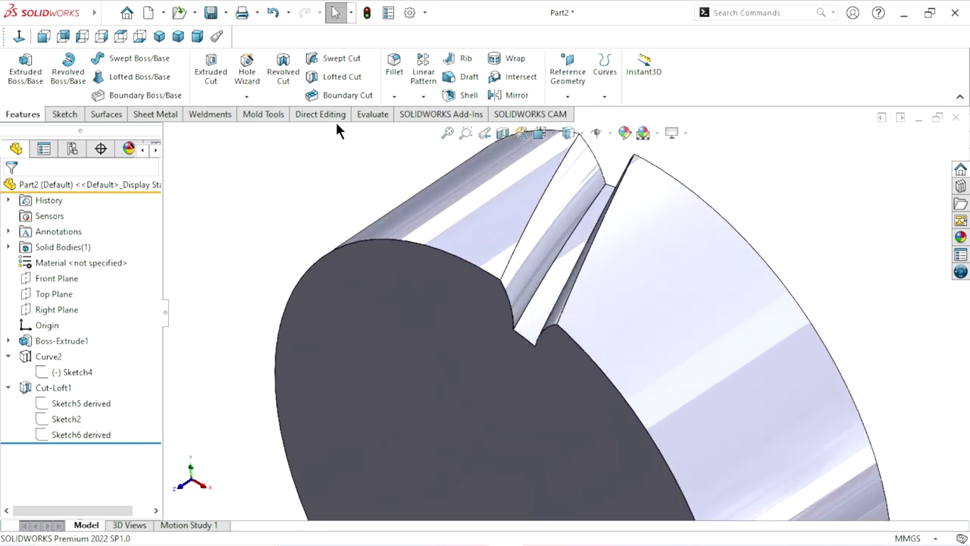
pyautogui.press('Return')
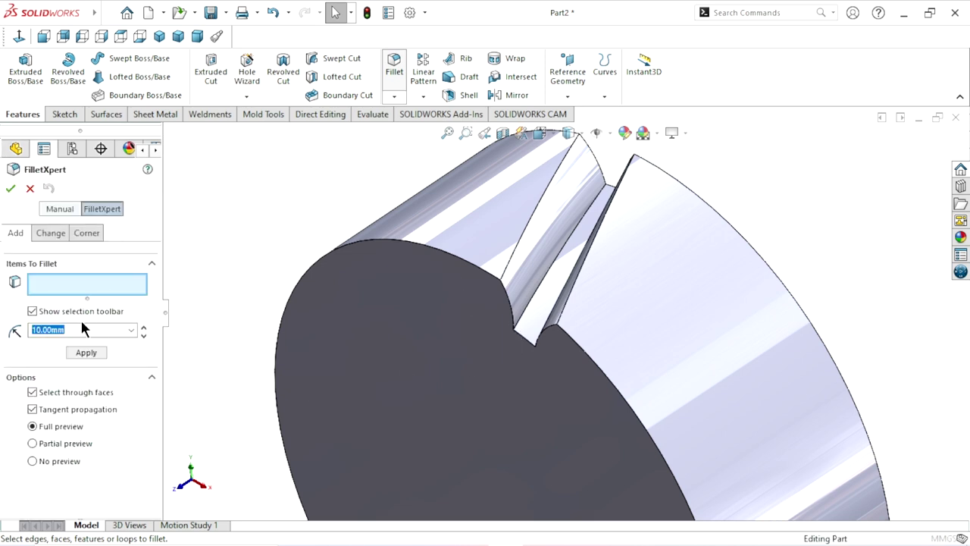
# Step: Switch the fillet to manual mode with a 0.50 mm radius
pyautogui.write('0.5')
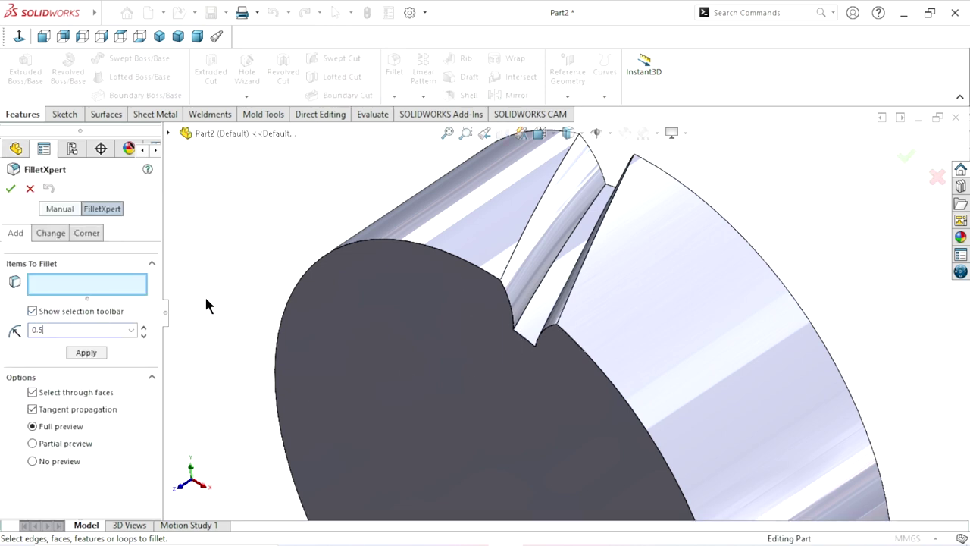
pyautogui.click(12, 239)
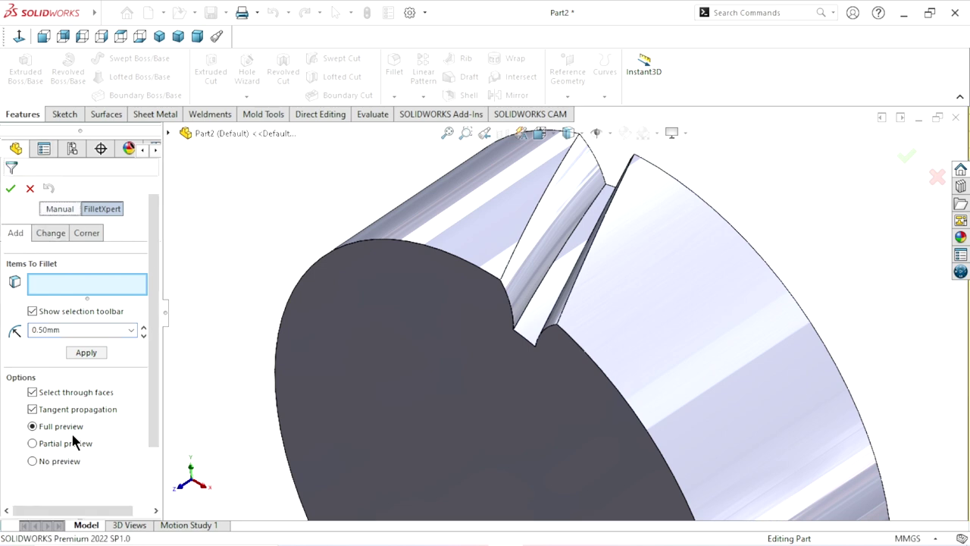
pyautogui.click(59, 208)
pyautogui.click(79, 474)
pyautogui.write('0')
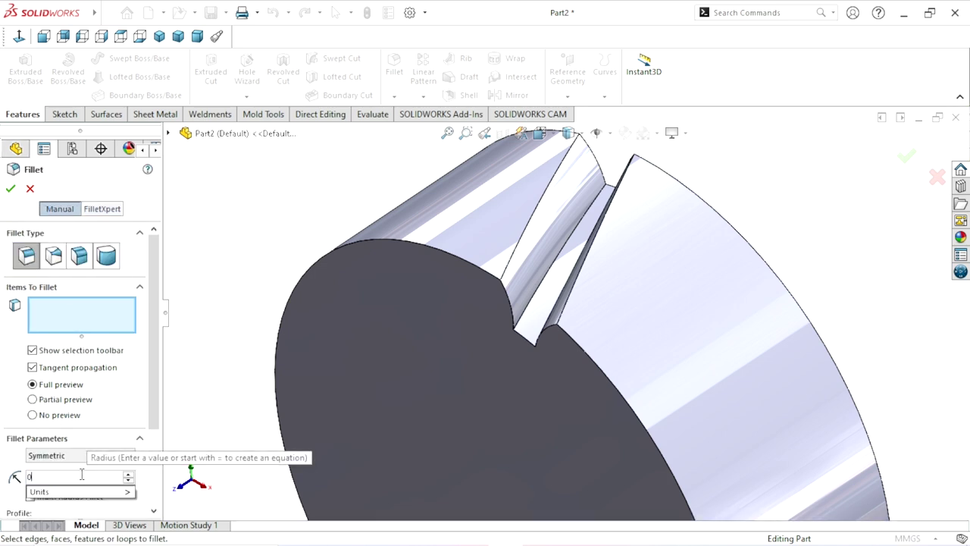
pyautogui.write('.5')
pyautogui.press('Return')
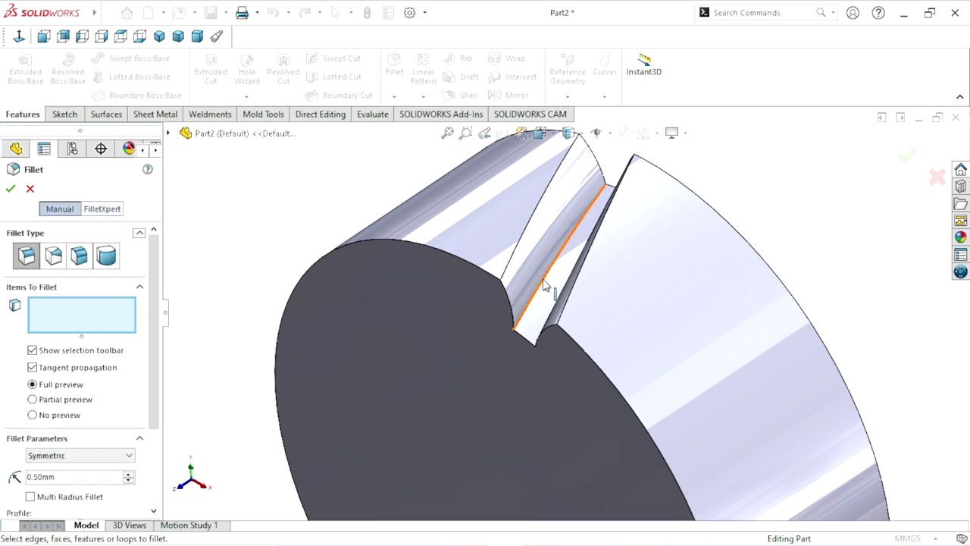
# Step: Fillet both groove edges at 0.50 mm, creating Fillet1
pyautogui.click(538, 287)
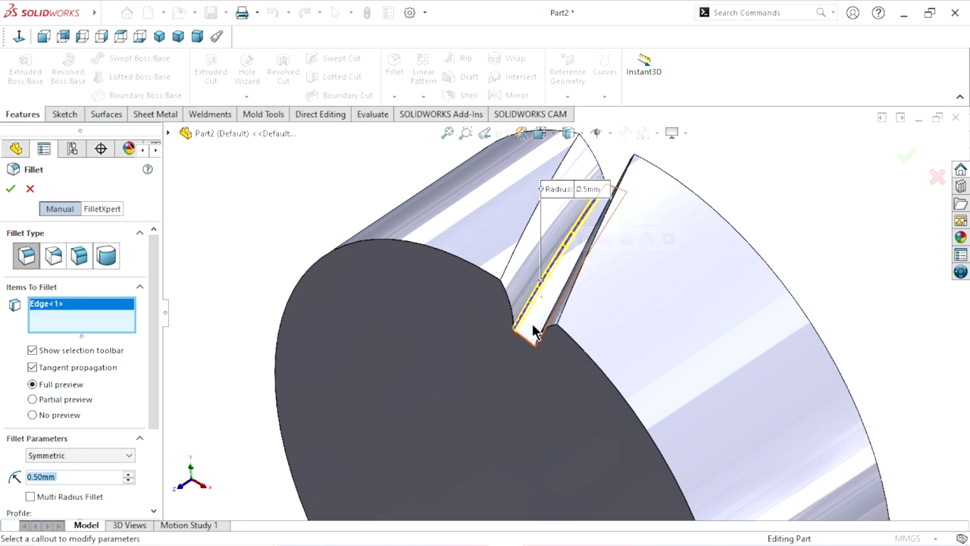
pyautogui.moveTo(538, 287); pyautogui.dragTo(558, 366, button='middle')
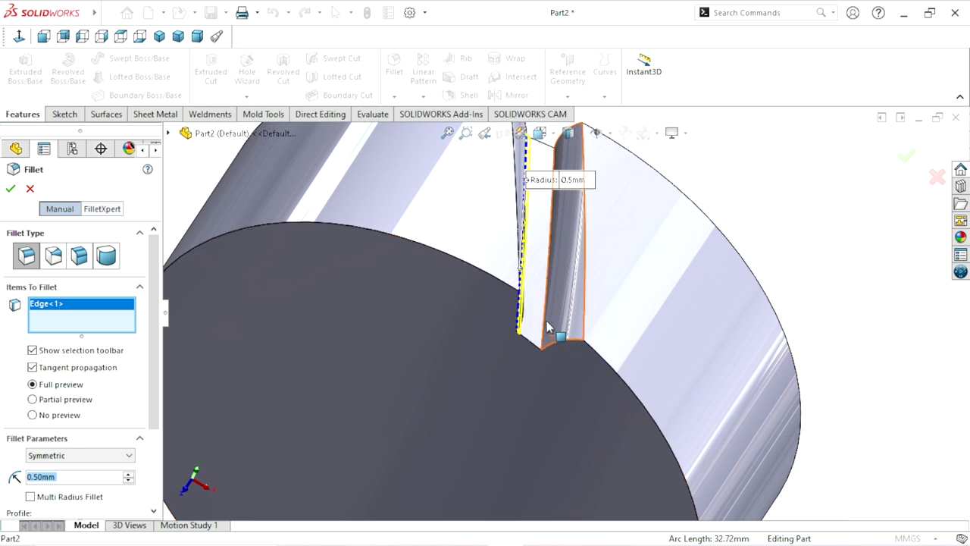
pyautogui.click(544, 313)
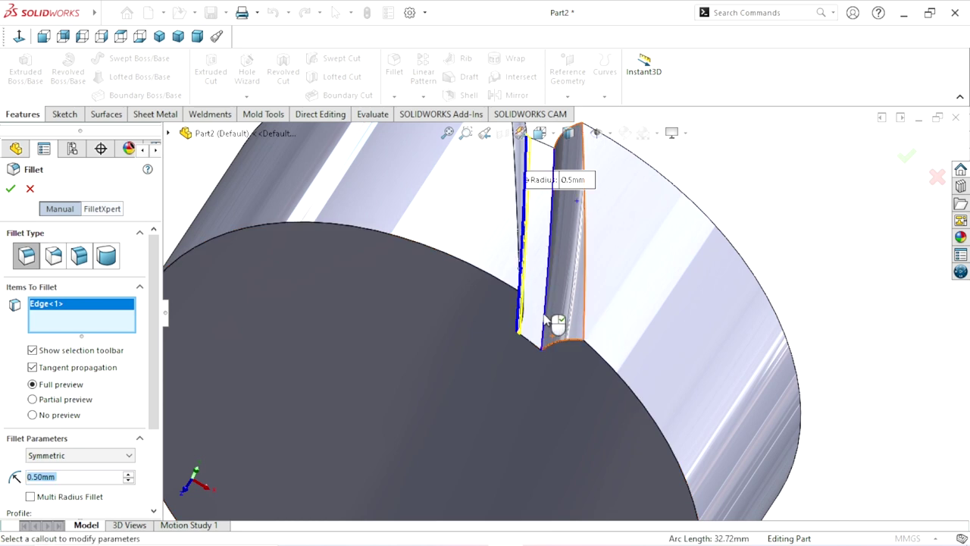
pyautogui.click(8, 189)
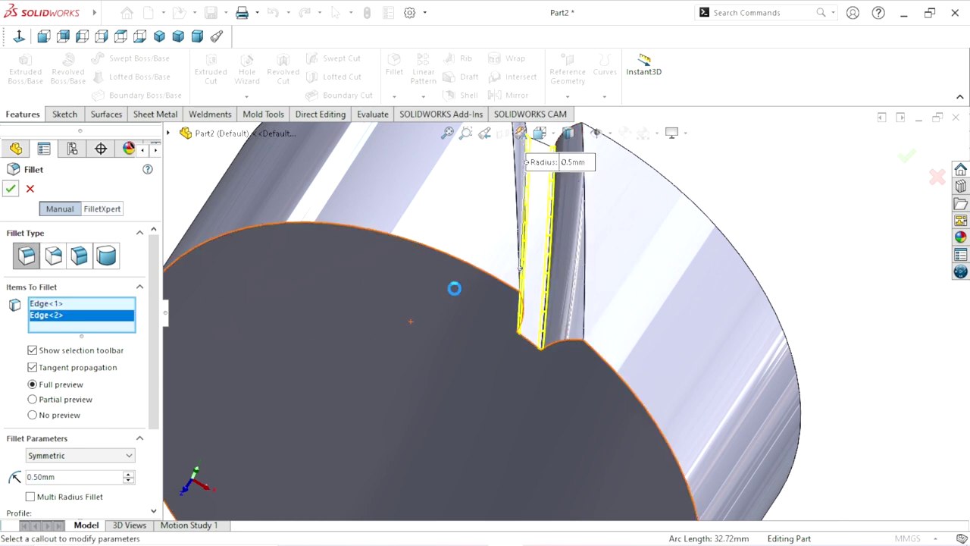
pyautogui.scroll(2, 806, 342)
pyautogui.scroll(2, 773, 331)
pyautogui.scroll(3, 756, 283)
pyautogui.scroll(2, 569, 361)
pyautogui.scroll(-2, 584, 364)
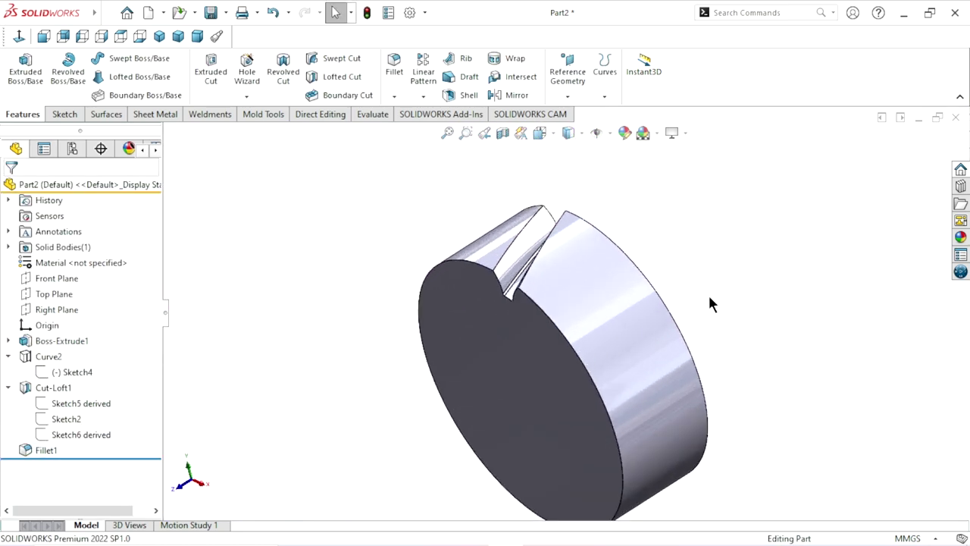
pyautogui.click(423, 97)
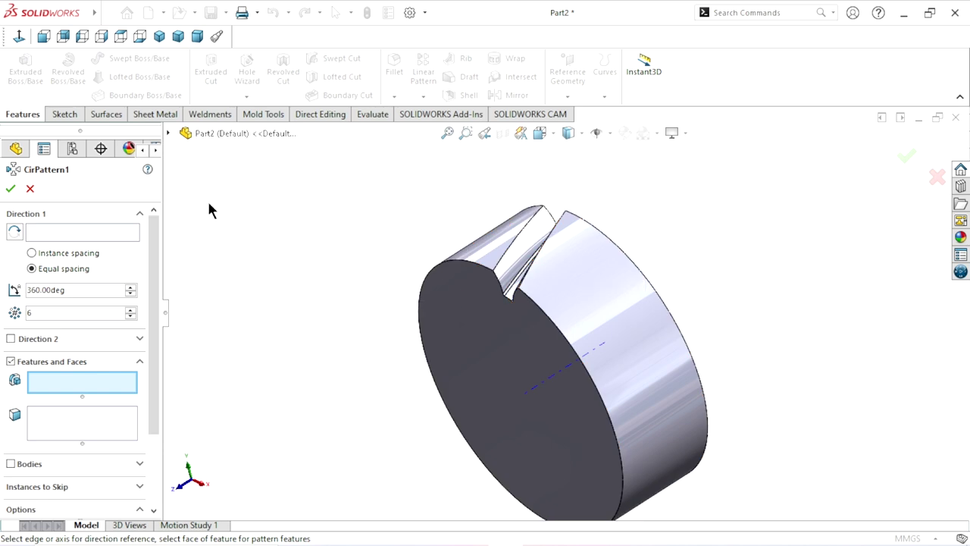
# Step: Circular-pattern Cut-Loft1 and Fillet1 about the cylinder face with 17 instances
pyautogui.click(170, 133)
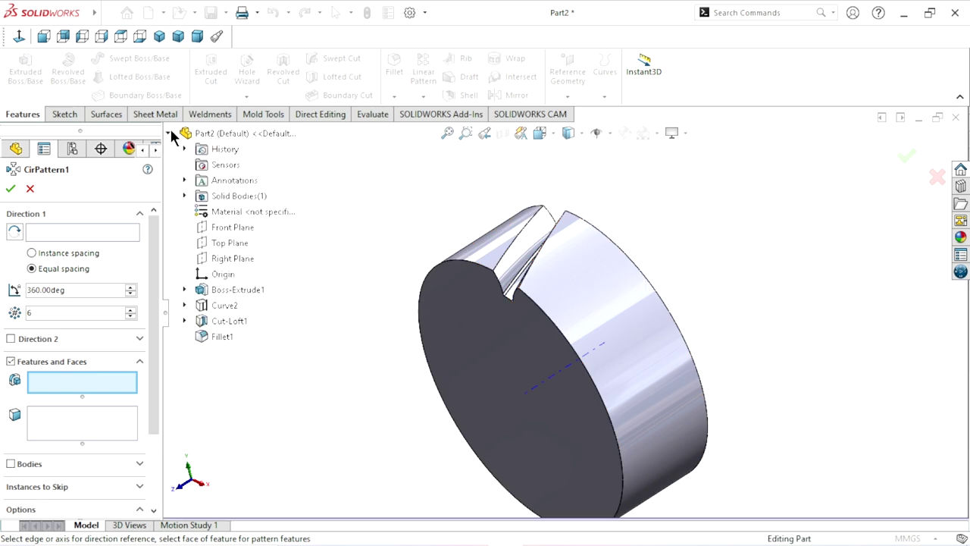
pyautogui.click(236, 319)
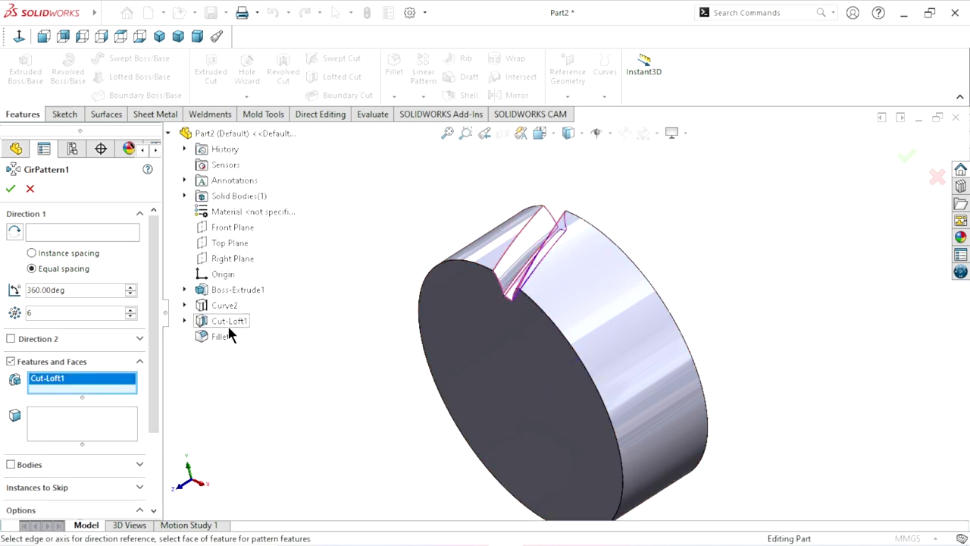
pyautogui.click(222, 336)
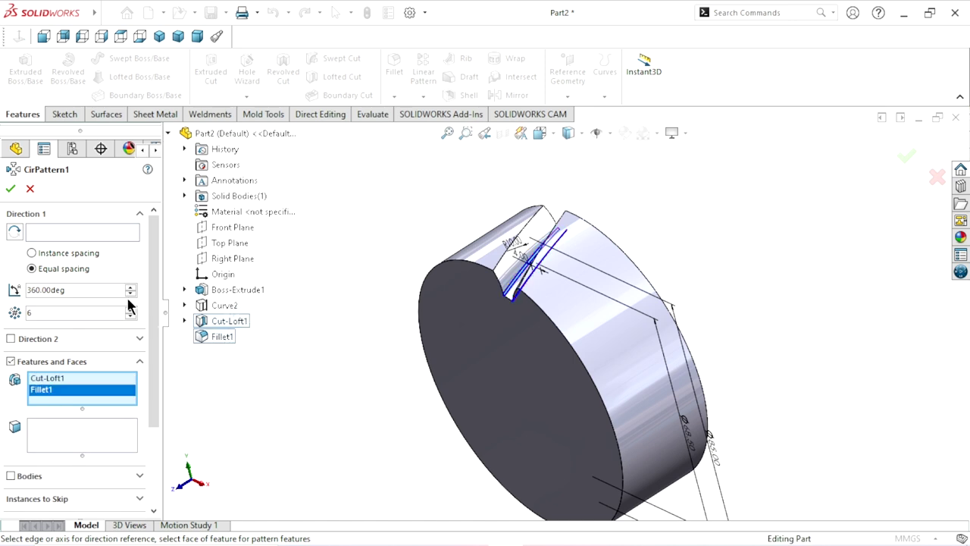
pyautogui.click(641, 388)
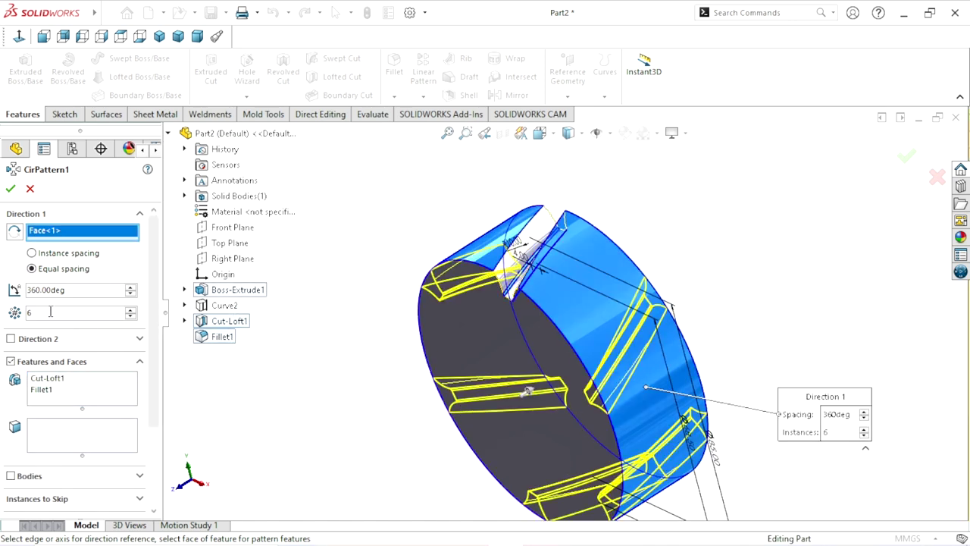
pyautogui.click(106, 313)
pyautogui.press('BackSpace')
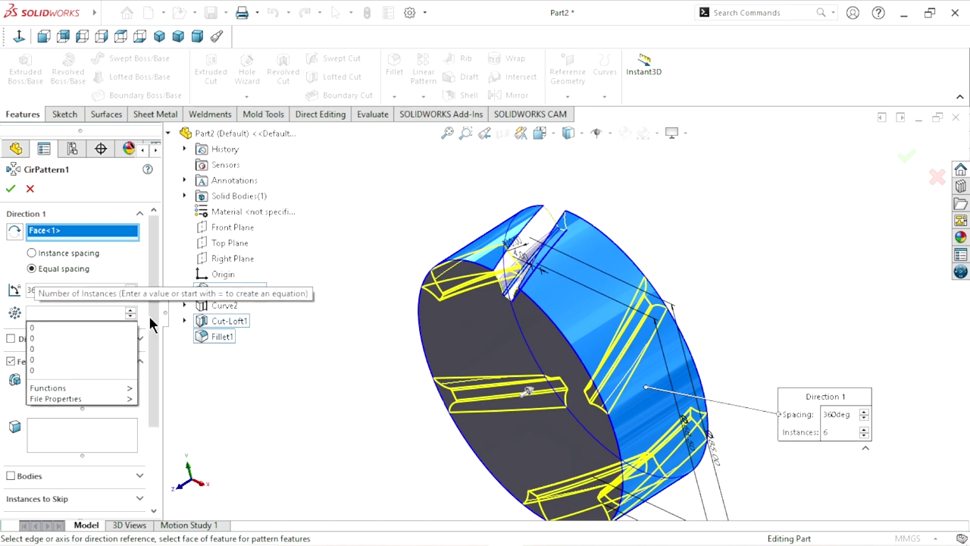
pyautogui.write('17')
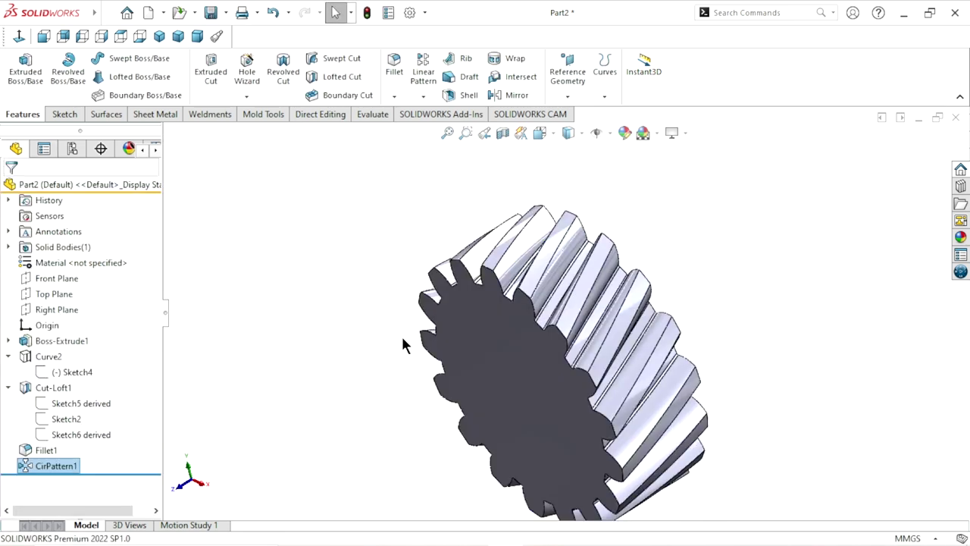
# Step: Inspect and fit the finished gear, then open the Appearances, Scenes, and Decals pane
pyautogui.moveTo(401, 337)
pyautogui.mouseDown(button='middle')
pyautogui.moveTo(628, 293)
pyautogui.moveTo(607, 412)
pyautogui.mouseUp(button='middle')
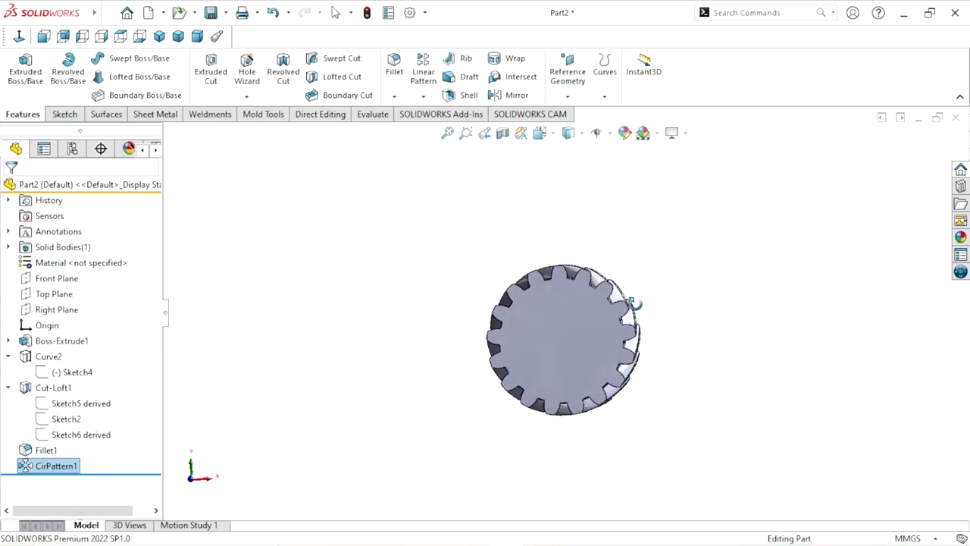
pyautogui.moveTo(607, 412); pyautogui.dragTo(654, 467, button='middle')
pyautogui.scroll(-2, 584, 340)
pyautogui.scroll(-3, 579, 333)
pyautogui.moveTo(606, 346)
pyautogui.mouseDown(button='middle')
pyautogui.moveTo(557, 301)
pyautogui.moveTo(493, 396)
pyautogui.moveTo(656, 422)
pyautogui.moveTo(723, 365)
pyautogui.moveTo(760, 446)
pyautogui.moveTo(749, 303)
pyautogui.moveTo(677, 405)
pyautogui.moveTo(718, 409)
pyautogui.mouseUp(button='middle')
pyautogui.press('f')
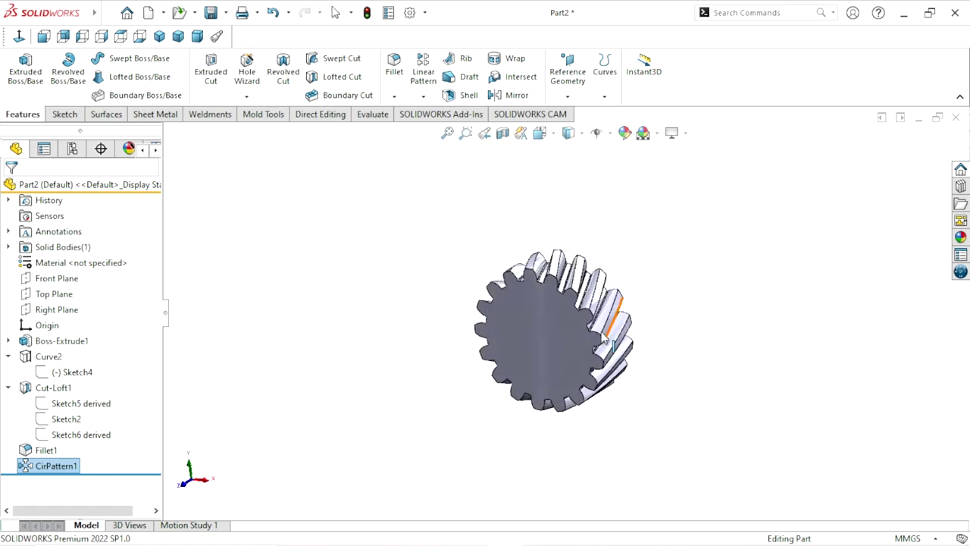
pyautogui.click(793, 307)
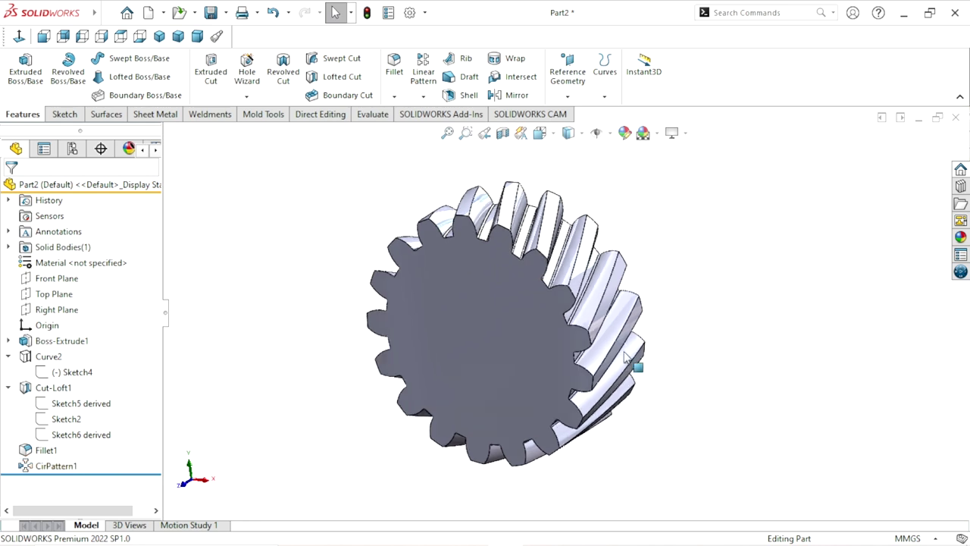
pyautogui.moveTo(628, 358); pyautogui.dragTo(675, 349, button='middle')
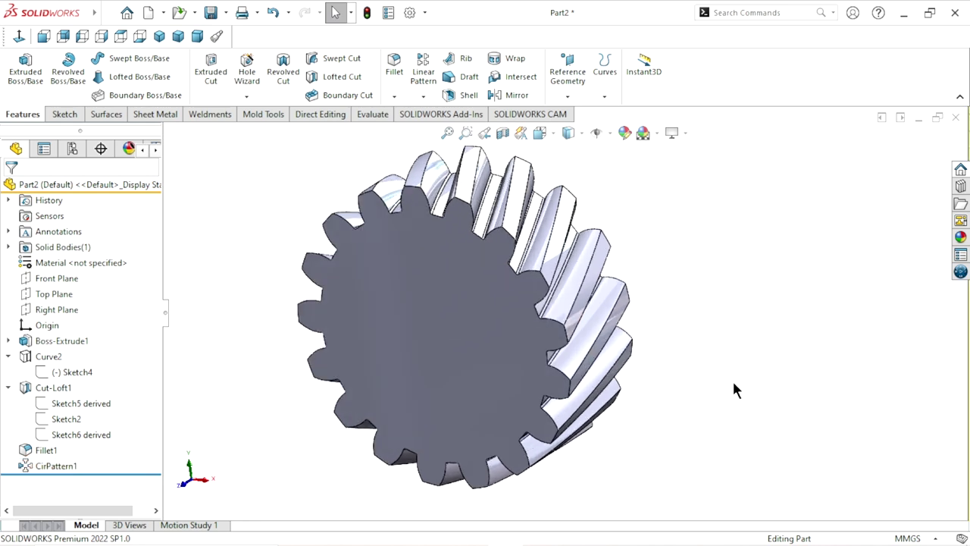
pyautogui.click(960, 236)
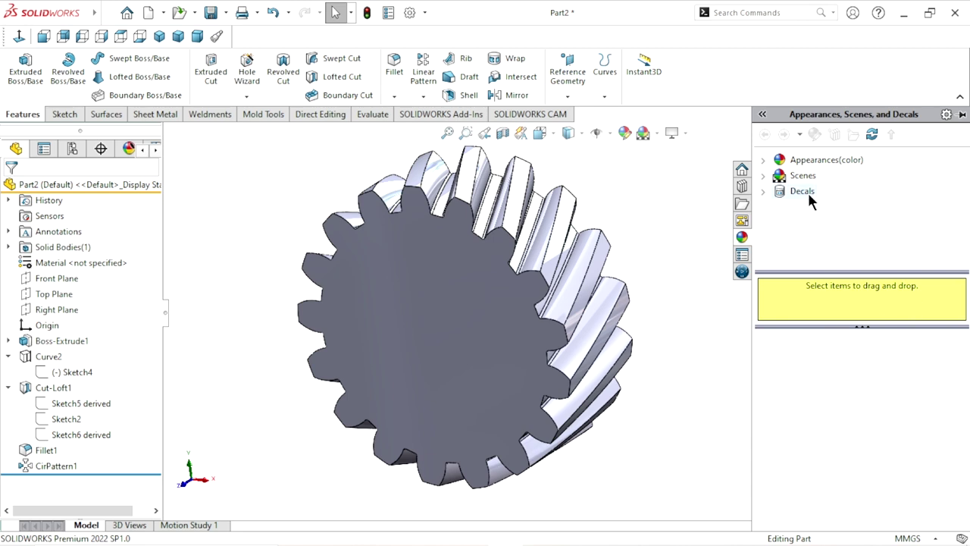
# Step: Apply the Metal > Steel carbon steel appearance to the gear, then view it isometrically
pyautogui.click(800, 161)
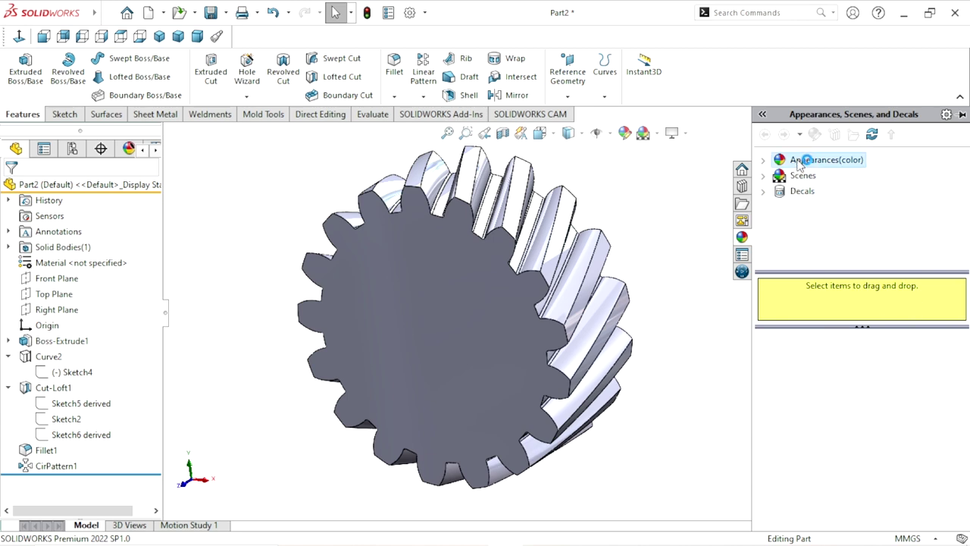
pyautogui.click(798, 162)
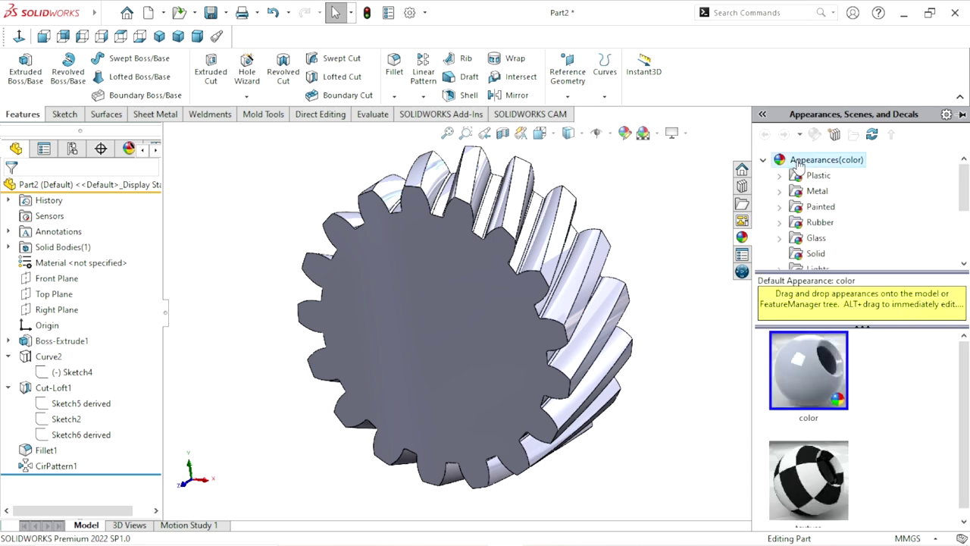
pyautogui.click(817, 192)
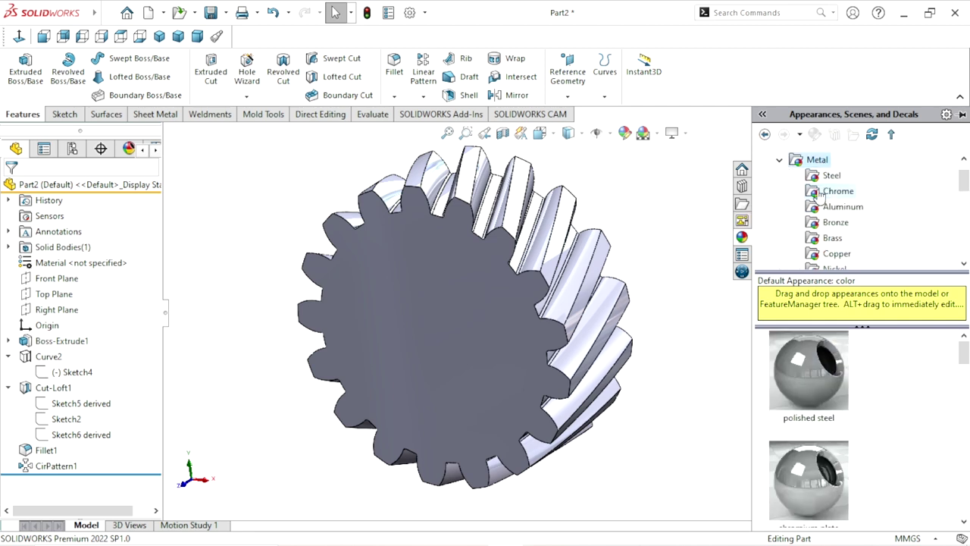
pyautogui.click(831, 176)
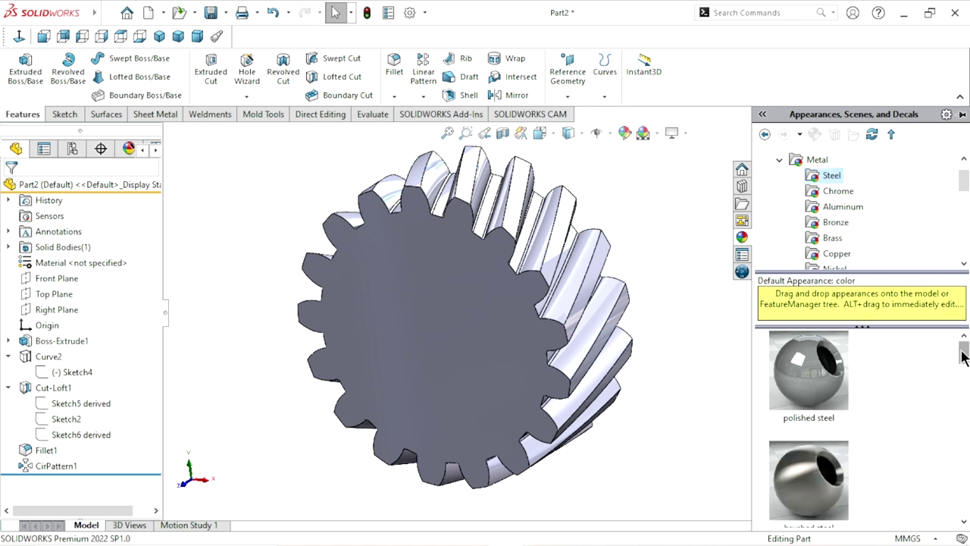
pyautogui.moveTo(964, 358); pyautogui.dragTo(965, 435)
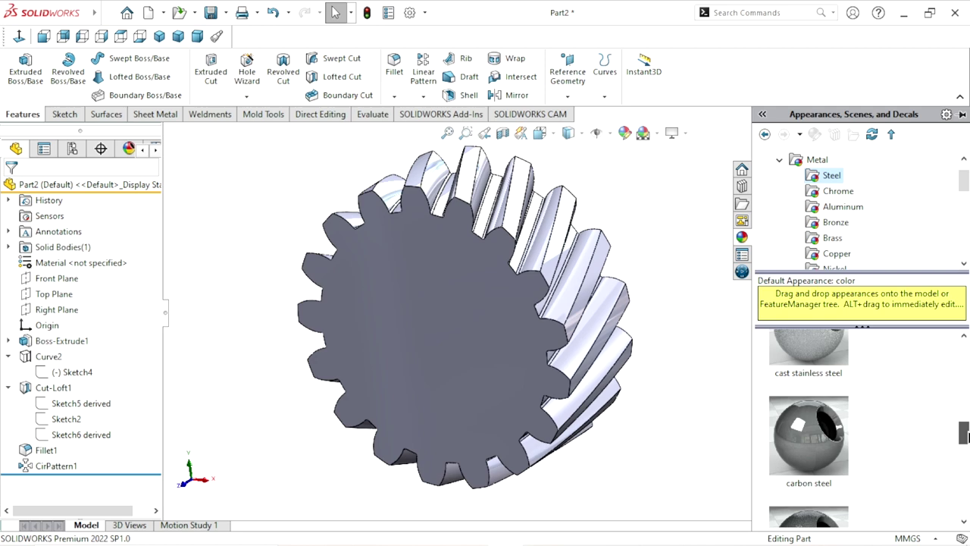
pyautogui.click(788, 441)
pyautogui.doubleClick(788, 442)
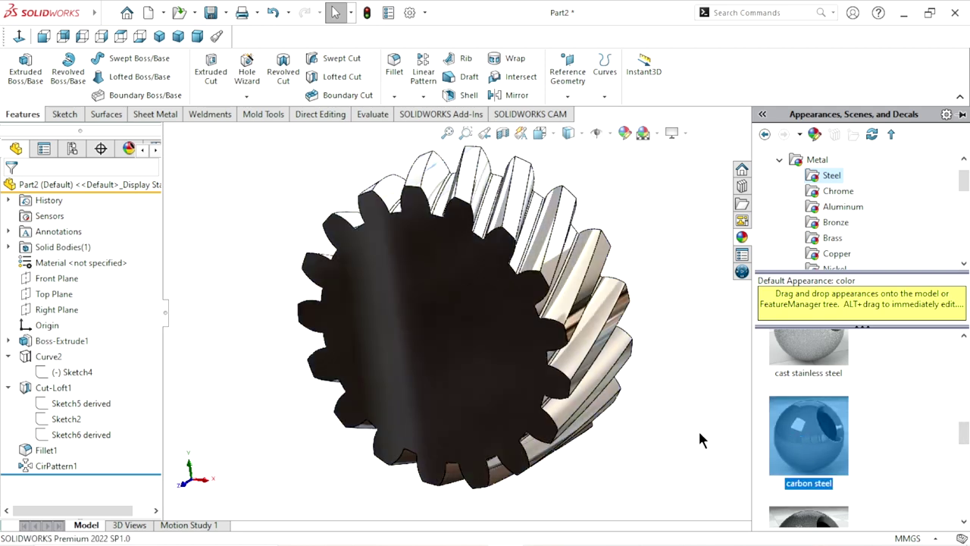
pyautogui.moveTo(664, 367)
pyautogui.mouseDown(button='middle')
pyautogui.moveTo(588, 361)
pyautogui.moveTo(507, 372)
pyautogui.moveTo(424, 447)
pyautogui.moveTo(460, 398)
pyautogui.moveTo(465, 417)
pyautogui.mouseUp(button='middle')
pyautogui.scroll(-5, 520, 340)
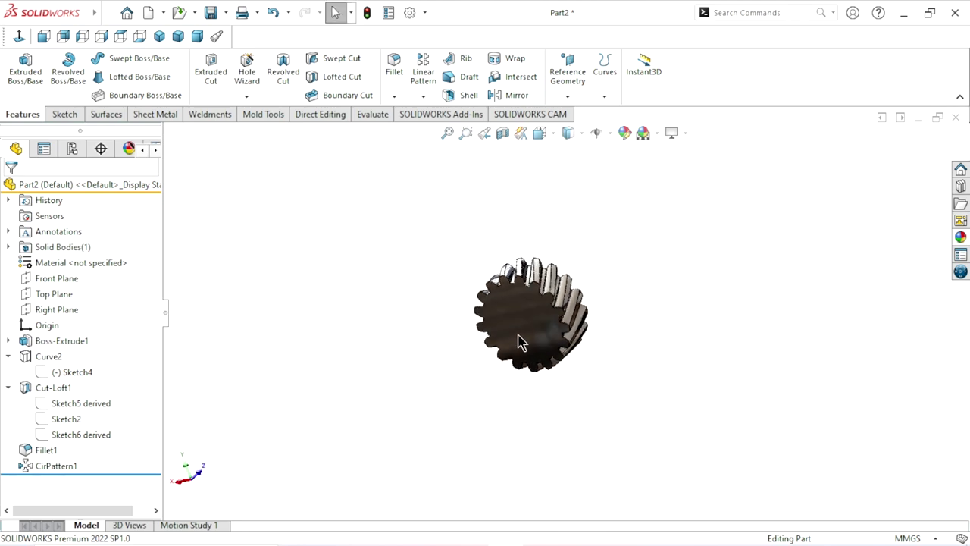
pyautogui.scroll(5, 487, 329)
pyautogui.click(160, 36)
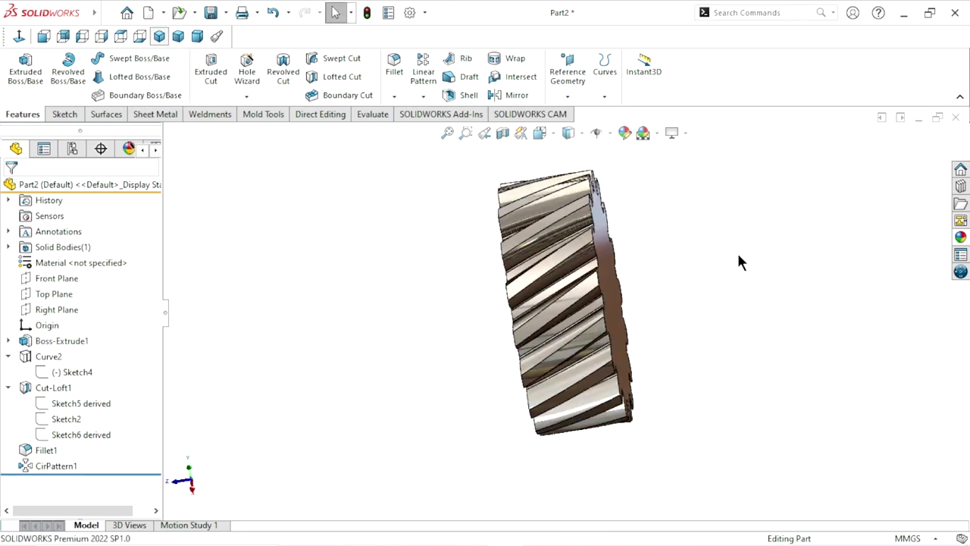
pyautogui.scroll(1, 771, 274)
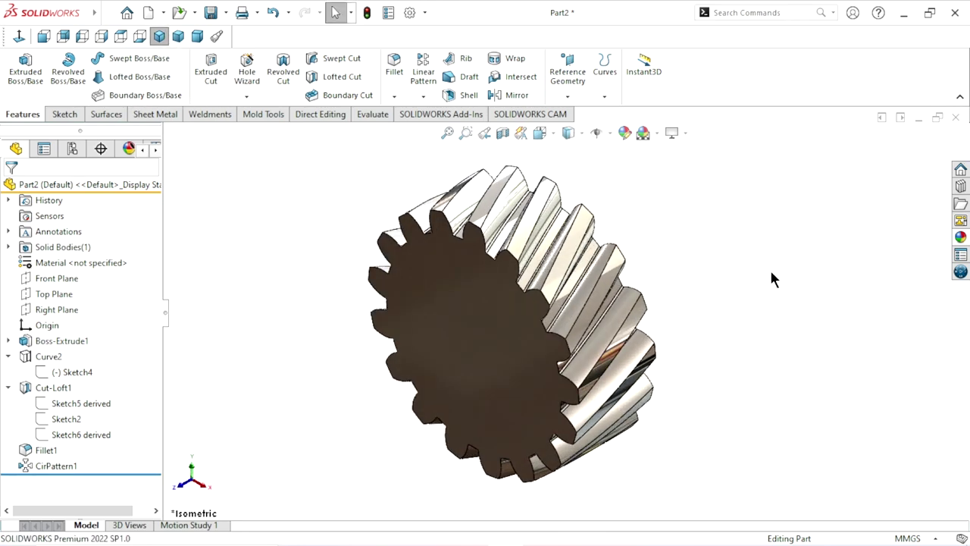